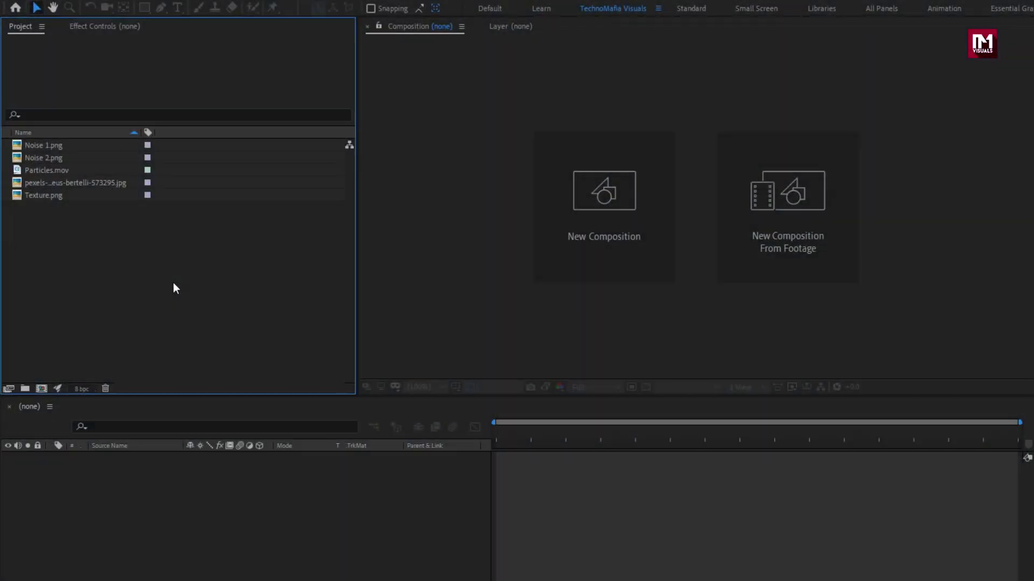
# - Preview the imported Texture, photo, Particles, Noise 2 and Noise 1 footage items
pyautogui.click(56, 194)
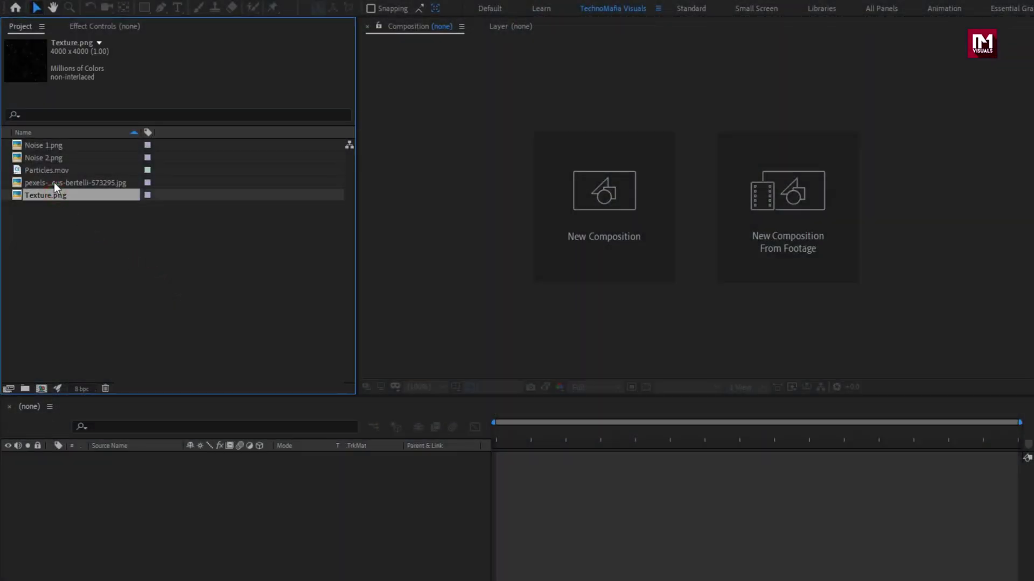
pyautogui.click(53, 182)
pyautogui.click(52, 169)
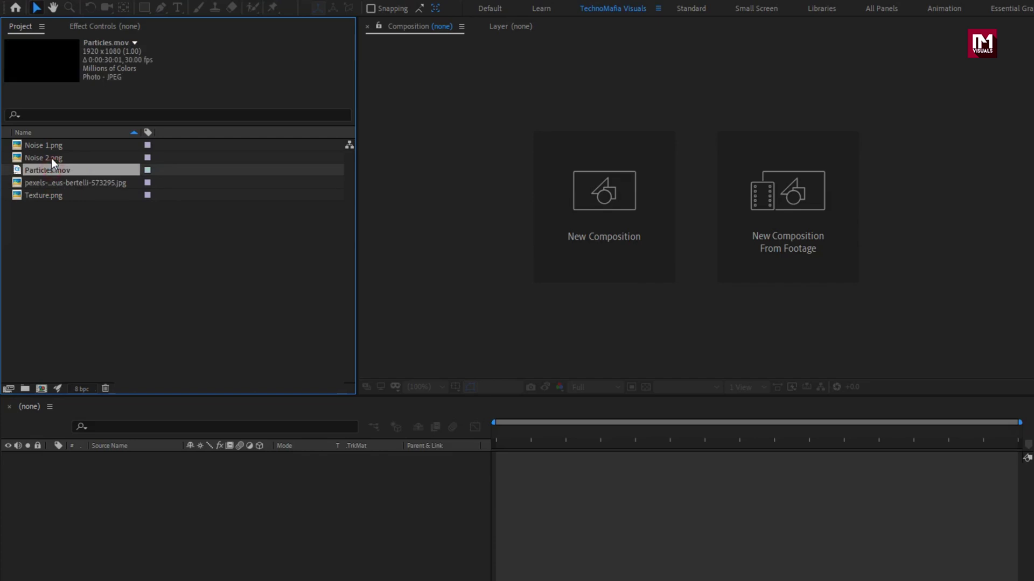
pyautogui.click(51, 156)
pyautogui.click(50, 147)
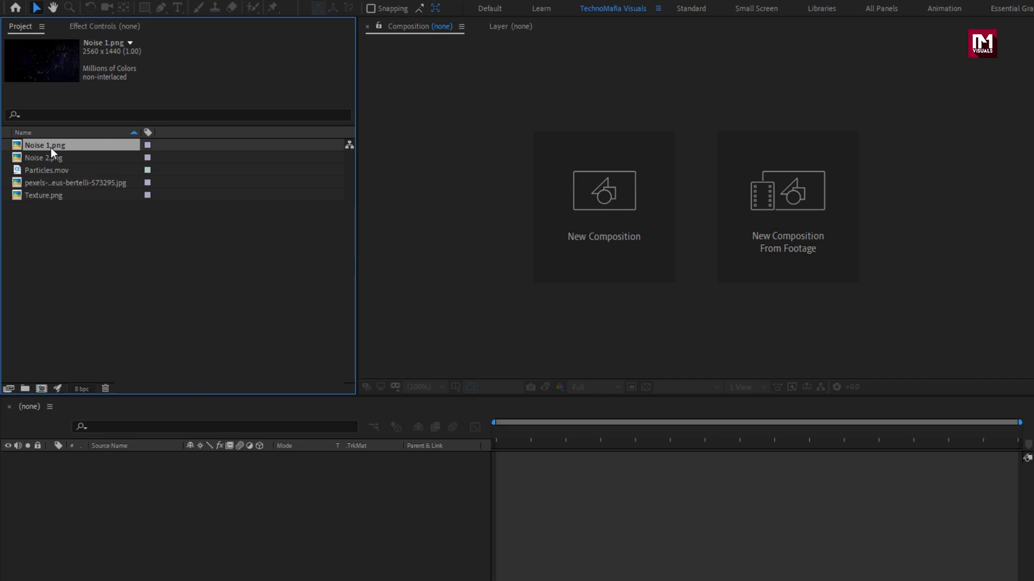
# - Create a 1920 x 1080, 30 fps composition named Slide with a duration of 4 seconds
pyautogui.click(583, 236)
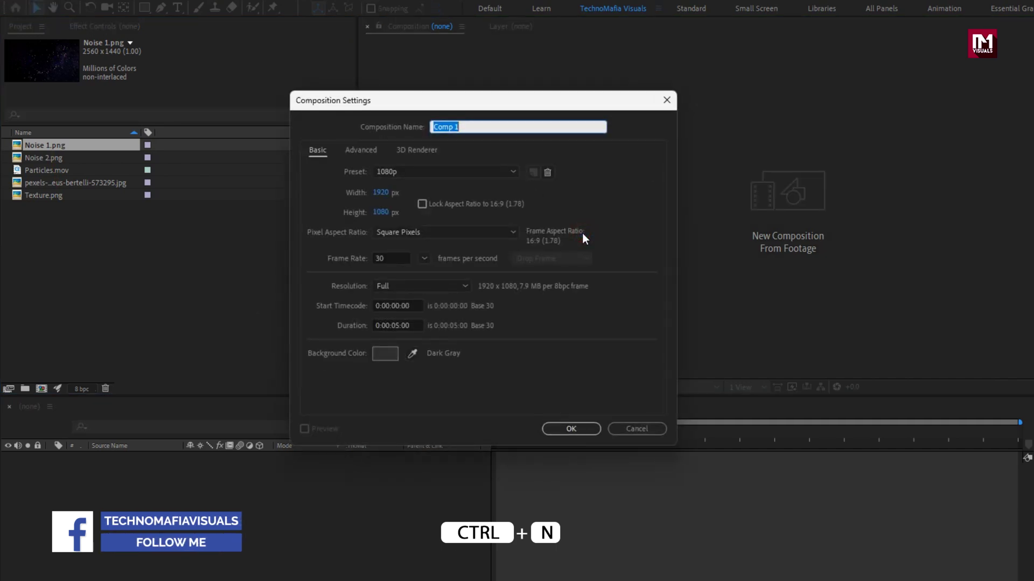
pyautogui.write('Slide')
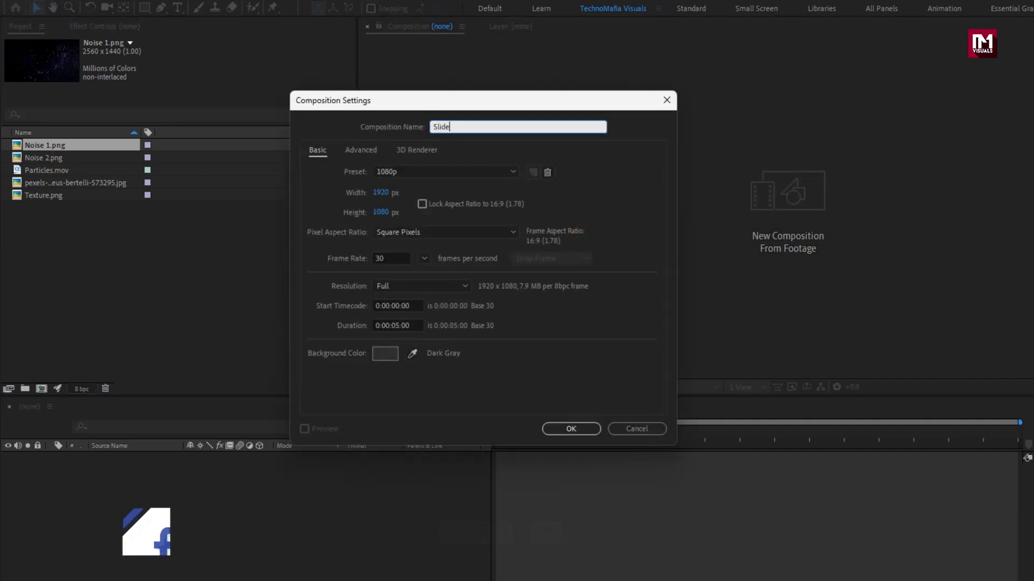
pyautogui.click(398, 325)
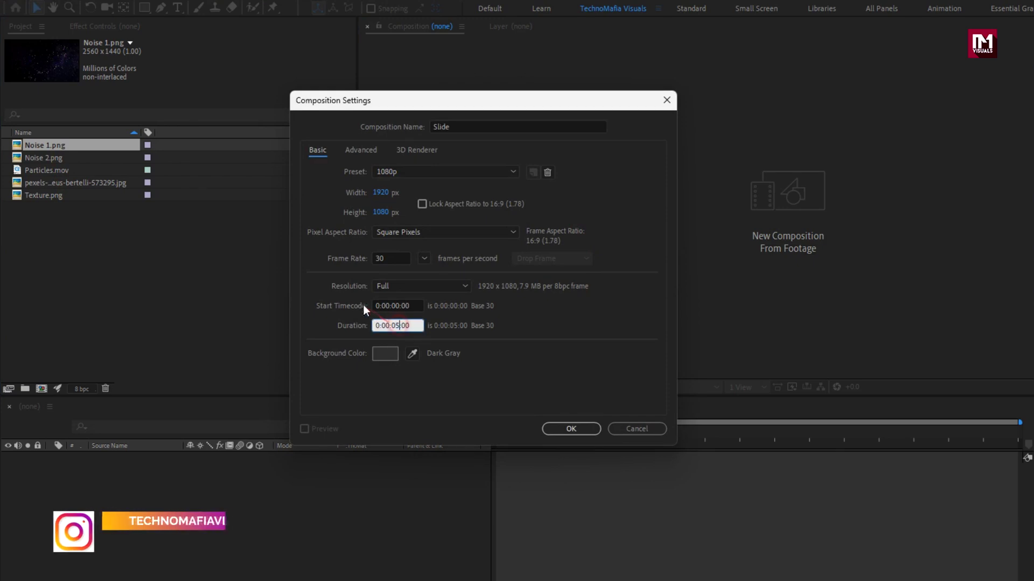
pyautogui.press('BackSpace')
pyautogui.write('4')
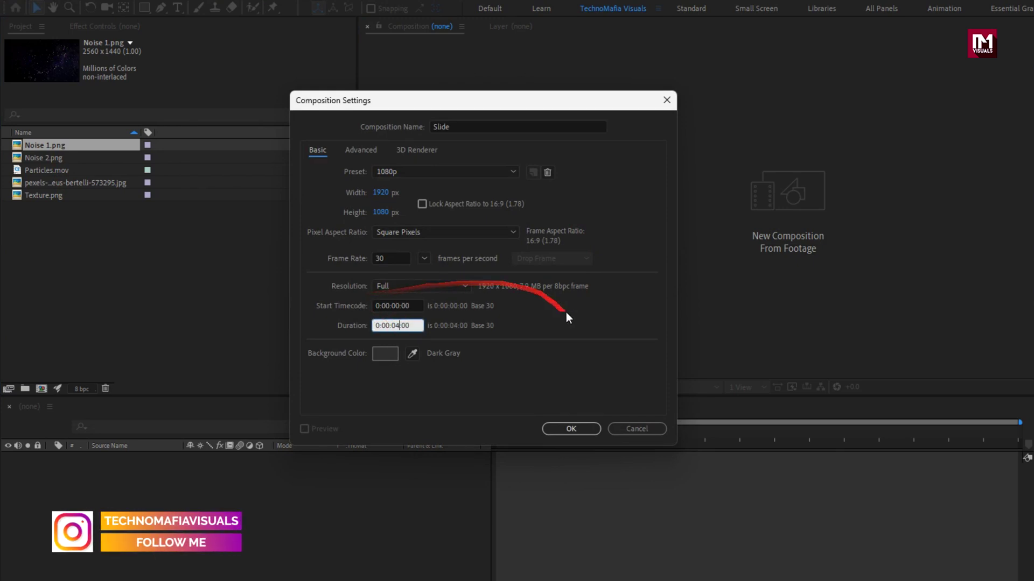
pyautogui.click(569, 423)
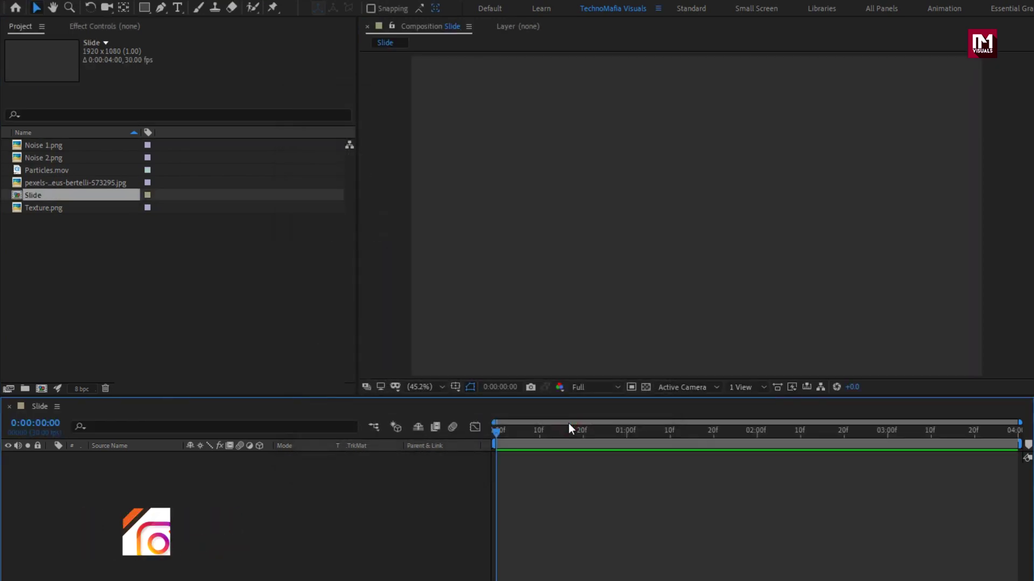
# - Add the pexels photo to the Slide composition and scale it to 36%
pyautogui.click(88, 182)
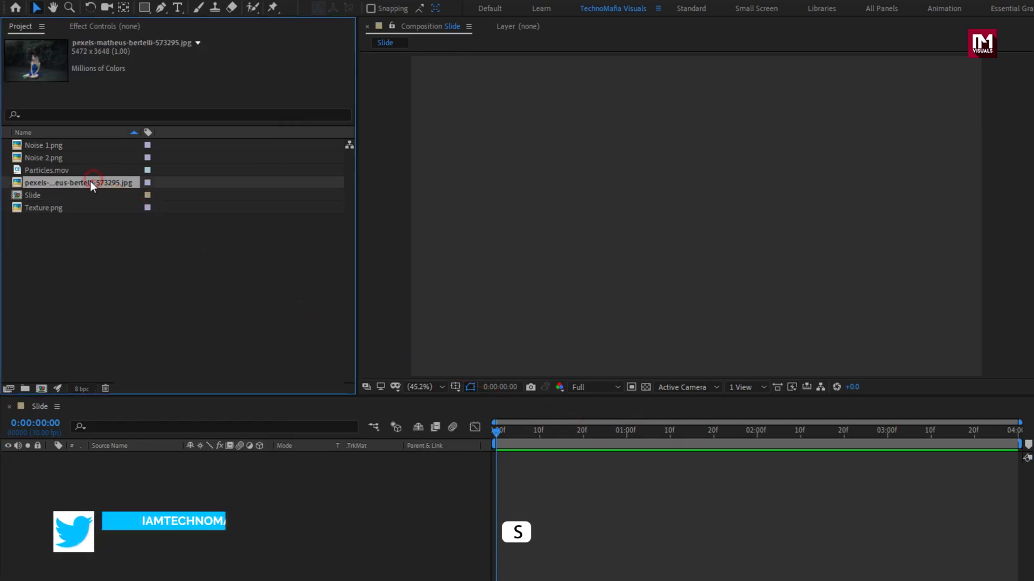
pyautogui.moveTo(86, 182); pyautogui.dragTo(218, 470)
pyautogui.press('s')
pyautogui.click(218, 469)
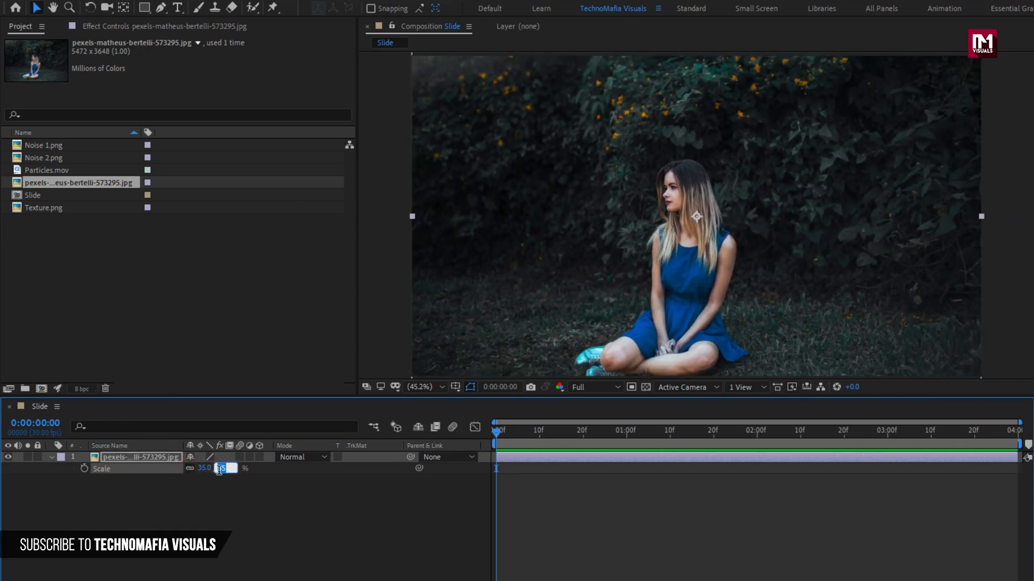
pyautogui.write('36')
pyautogui.press('Return')
# - Shift the photo layer upward to position 960, 443
pyautogui.click(167, 457)
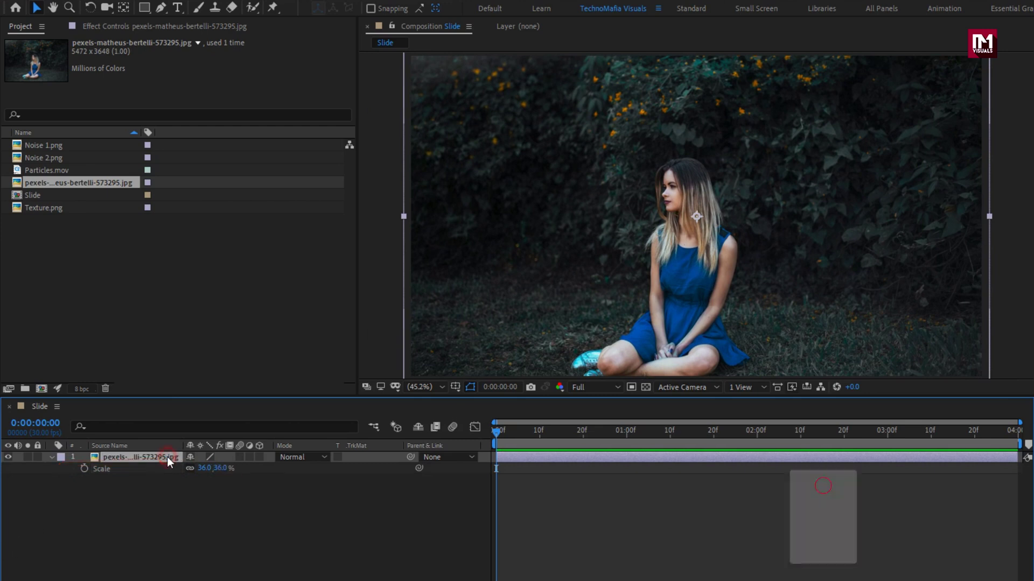
pyautogui.press('p')
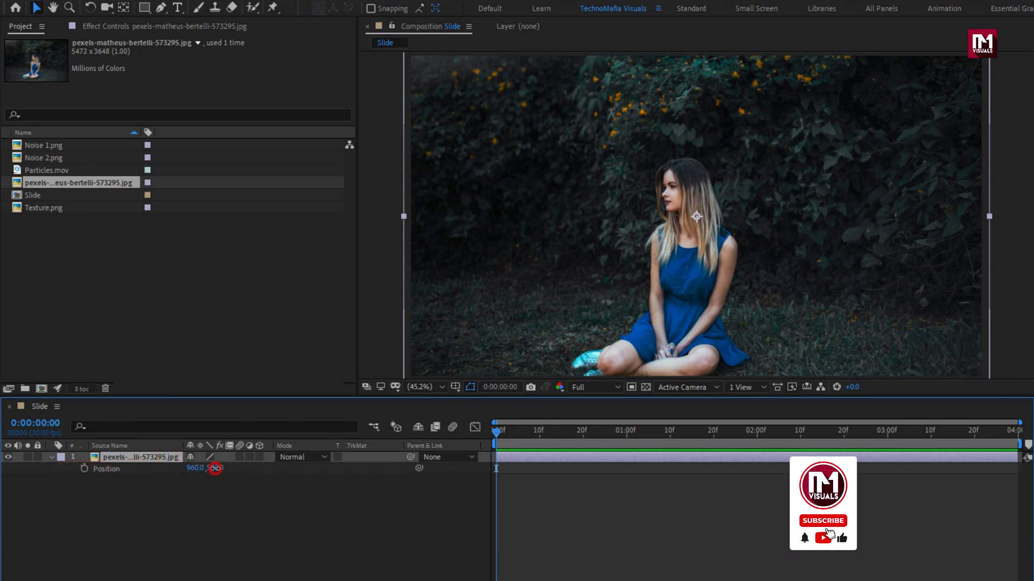
pyautogui.moveTo(214, 468); pyautogui.dragTo(164, 455)
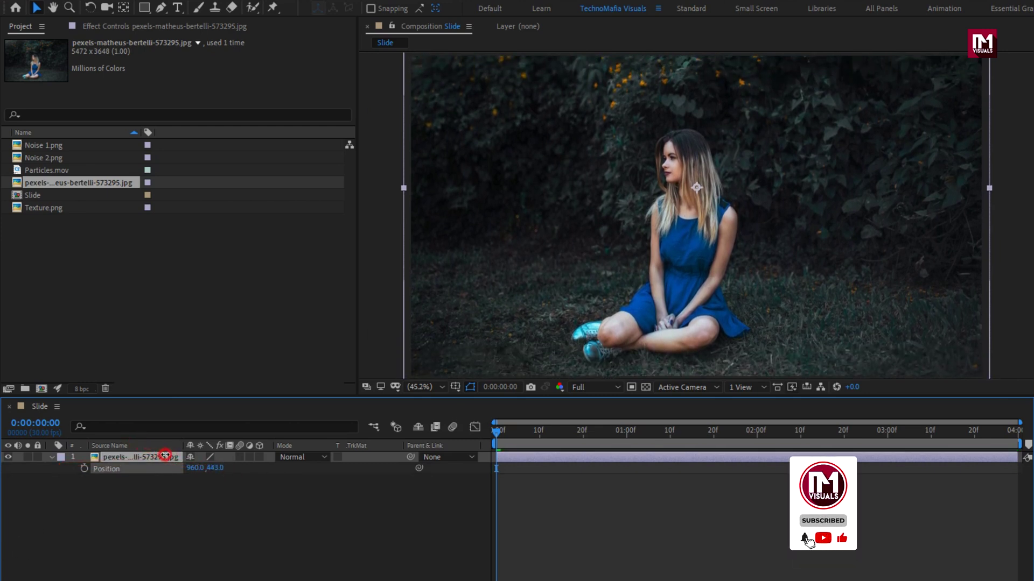
pyautogui.click(52, 458)
# - Pre-compose the photo layer as Media, moving all attributes into the new composition
pyautogui.rightClick(109, 457)
pyautogui.click(140, 399)
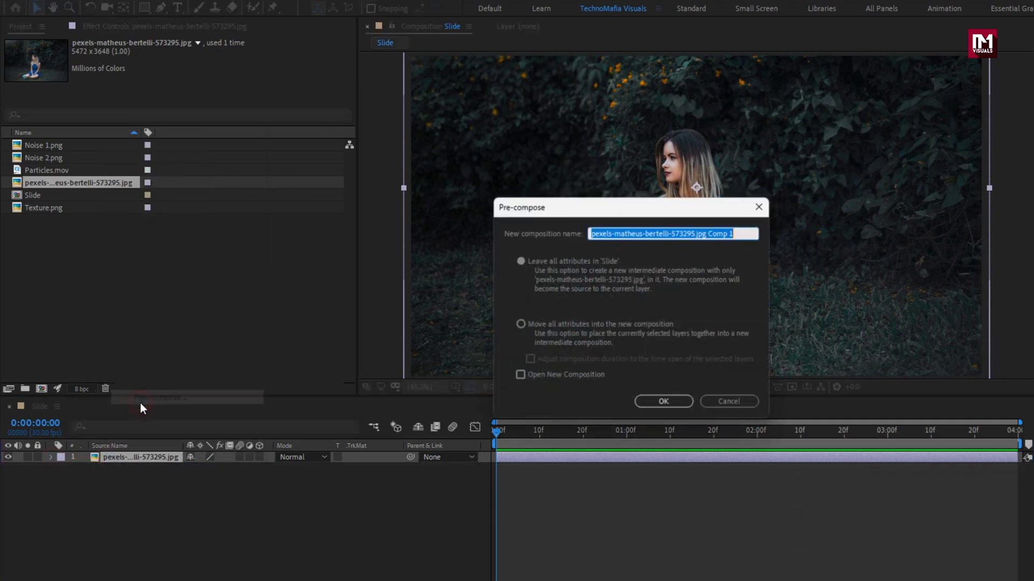
pyautogui.write('Media')
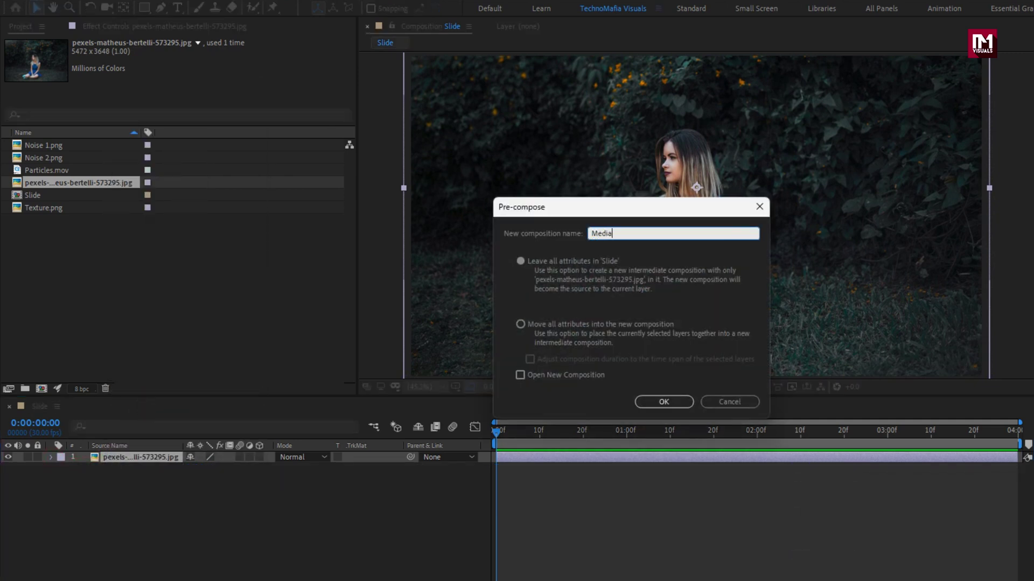
pyautogui.click(520, 324)
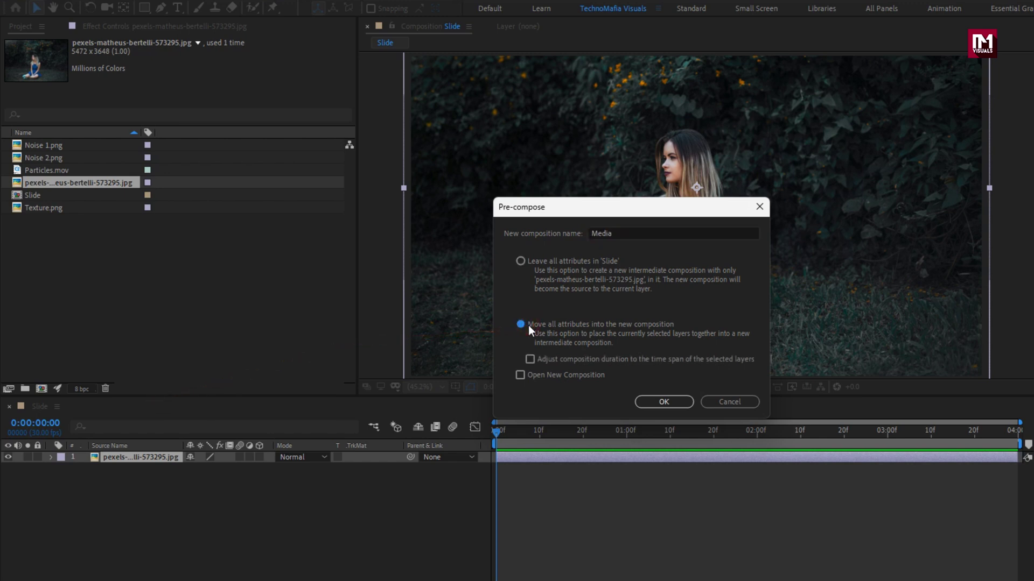
pyautogui.click(674, 402)
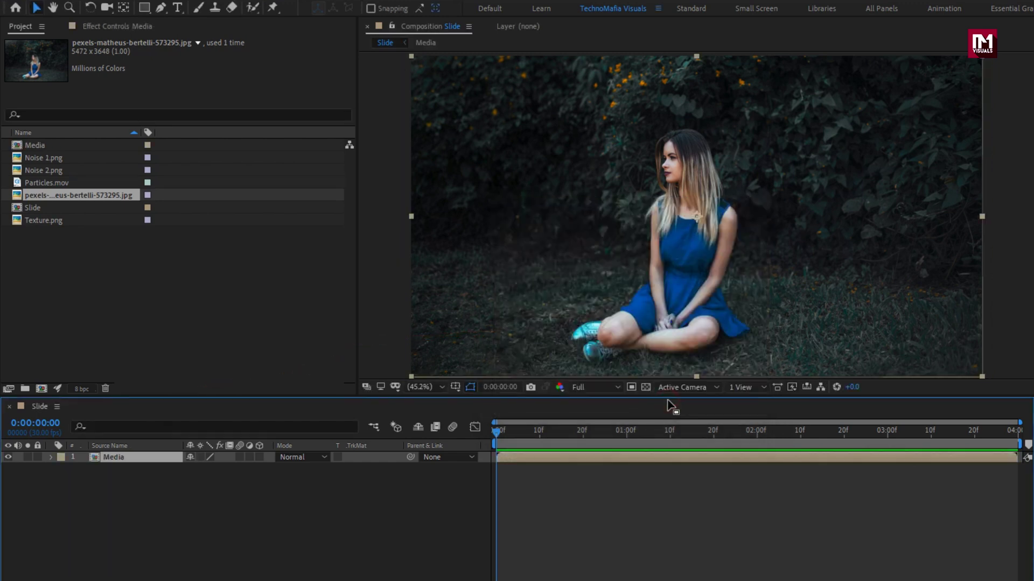
# - Make the Media layer 3D and duplicate it four times
pyautogui.click(259, 457)
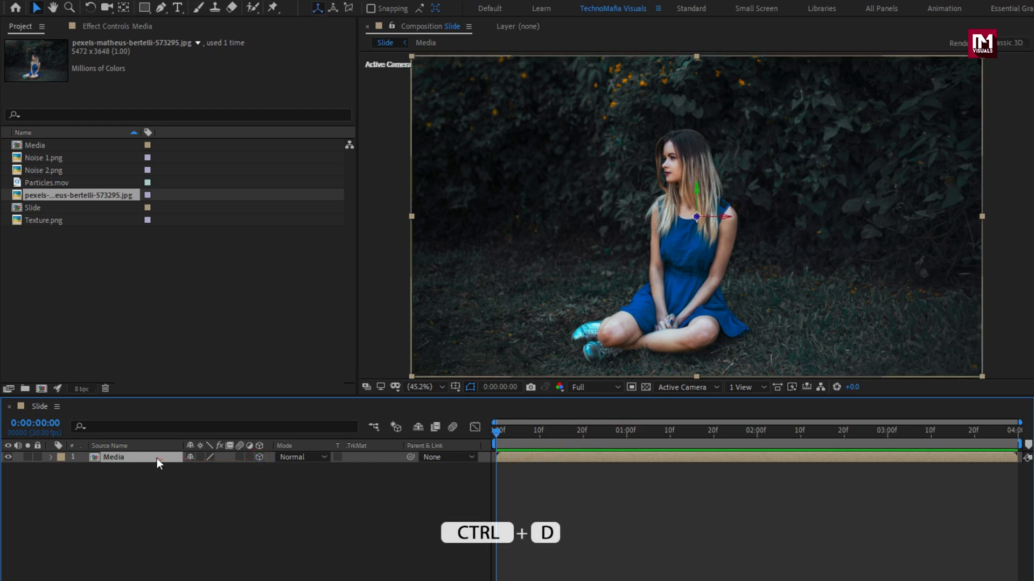
pyautogui.hotkey('ctrl', 'd')
pyautogui.hotkey('ctrl', 'd')
pyautogui.hotkey('ctrl', 'd')
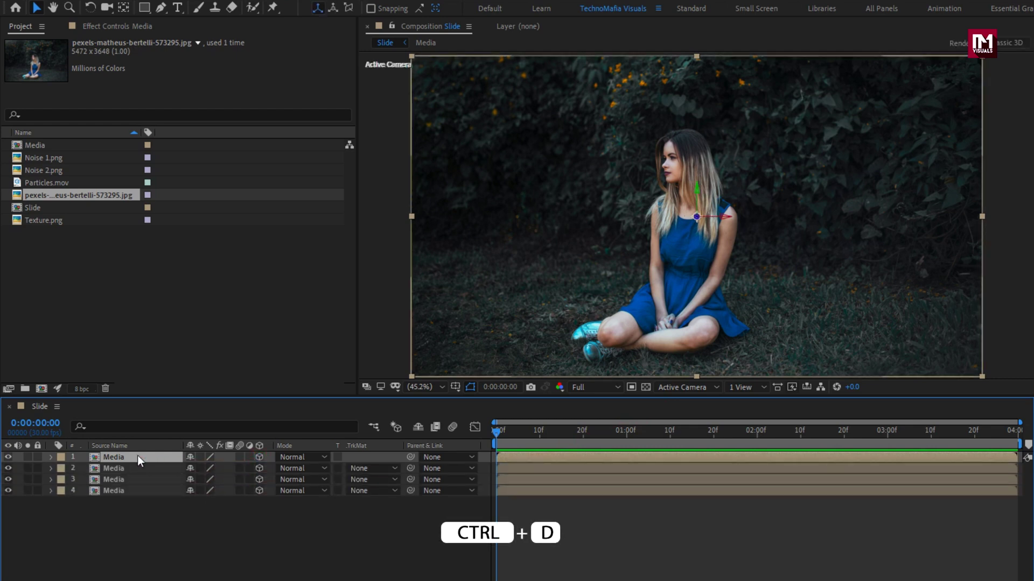
pyautogui.hotkey('ctrl', 'd')
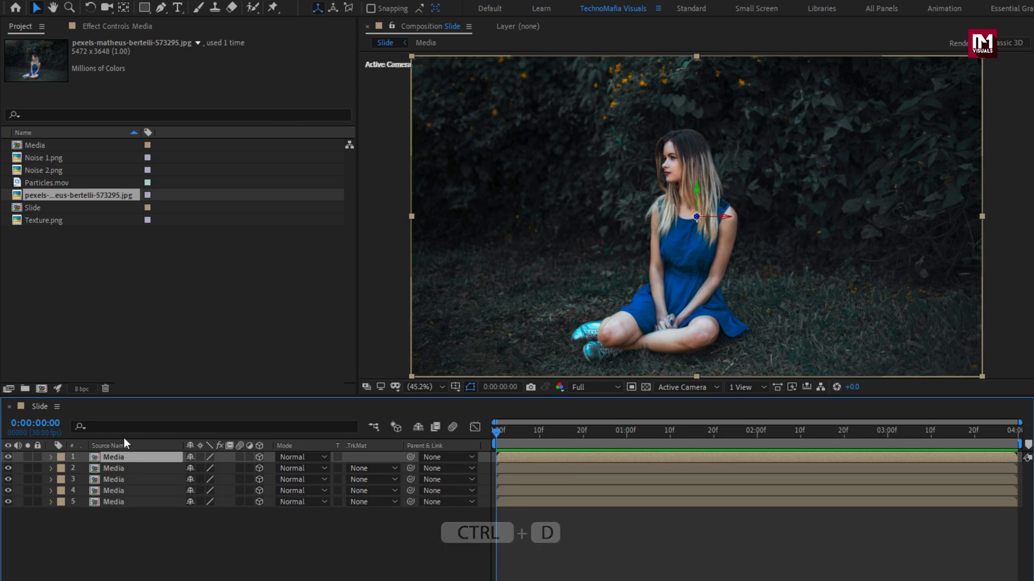
# - Draw full-width rectangular masks across the middle of the image, a narrow band on Media layer 4 and a taller one on layer 3
pyautogui.click(137, 491)
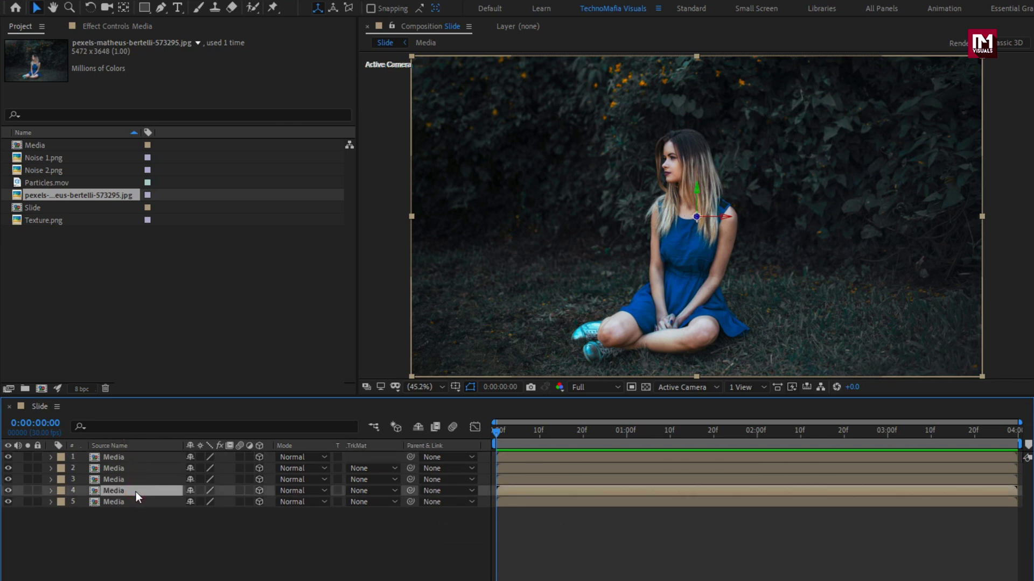
pyautogui.click(142, 8)
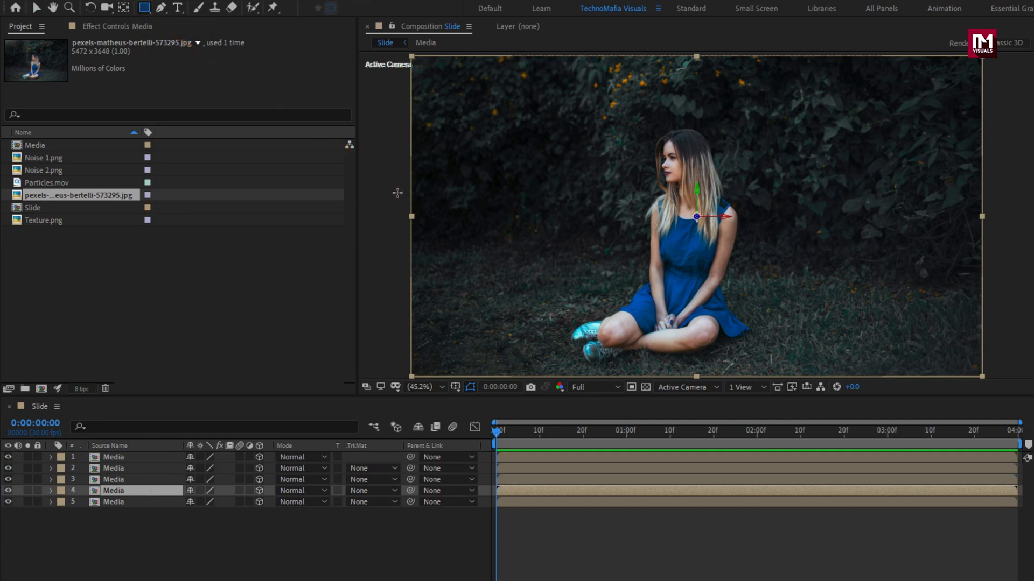
pyautogui.moveTo(395, 193); pyautogui.dragTo(1006, 243)
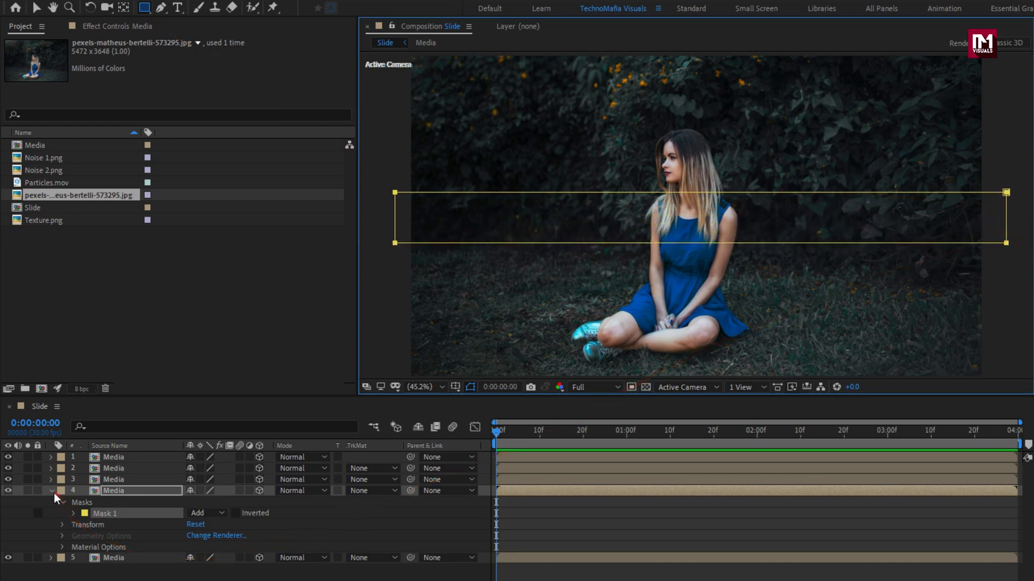
pyautogui.click(114, 481)
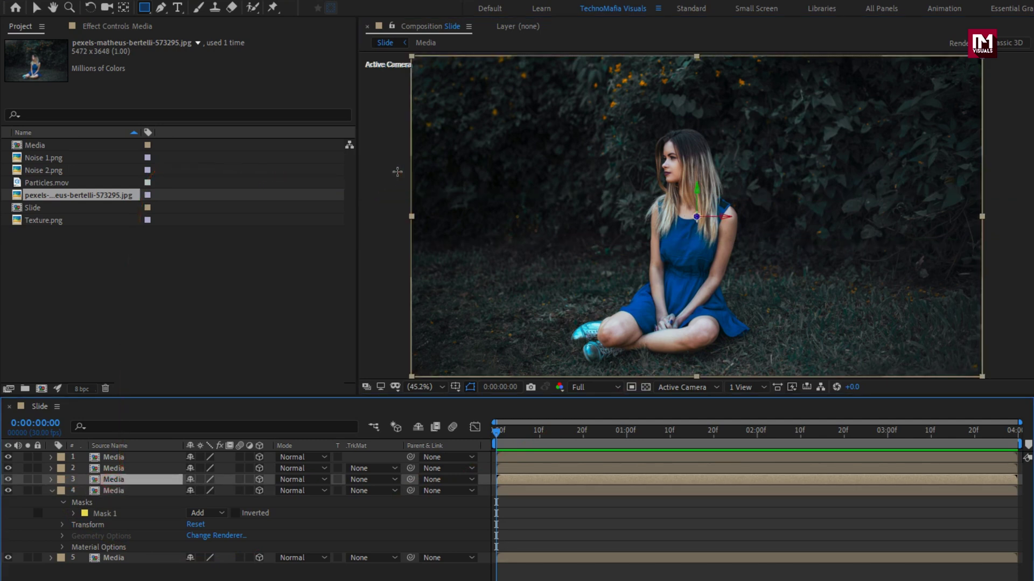
pyautogui.moveTo(397, 172)
pyautogui.mouseDown()
pyautogui.moveTo(925, 172)
pyautogui.moveTo(1004, 196)
pyautogui.moveTo(1015, 270)
pyautogui.mouseUp()
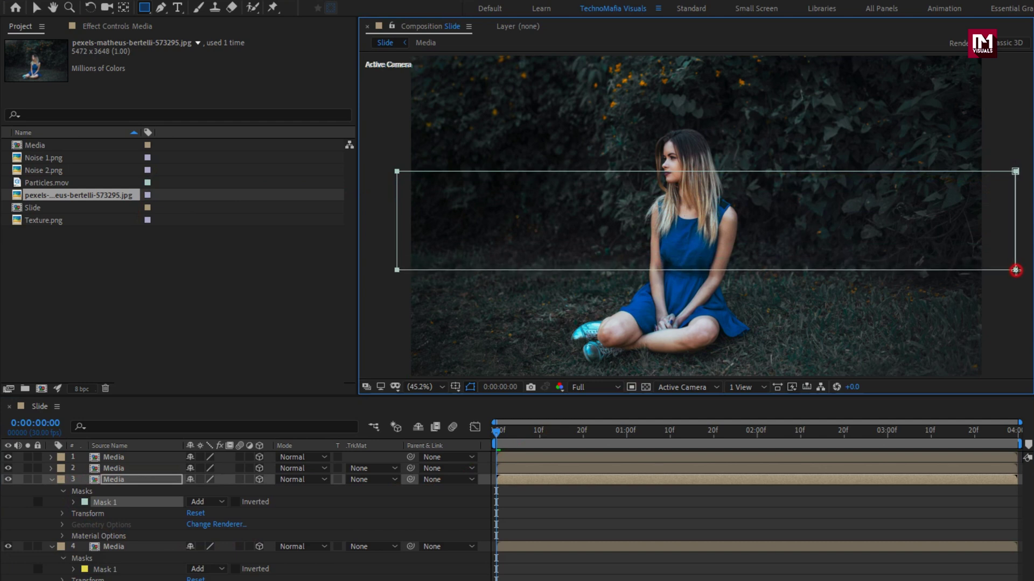
# - Draw progressively taller full-width rectangular masks on Media layers 2 and 1, with layer 1 covering most of the image
pyautogui.click(114, 468)
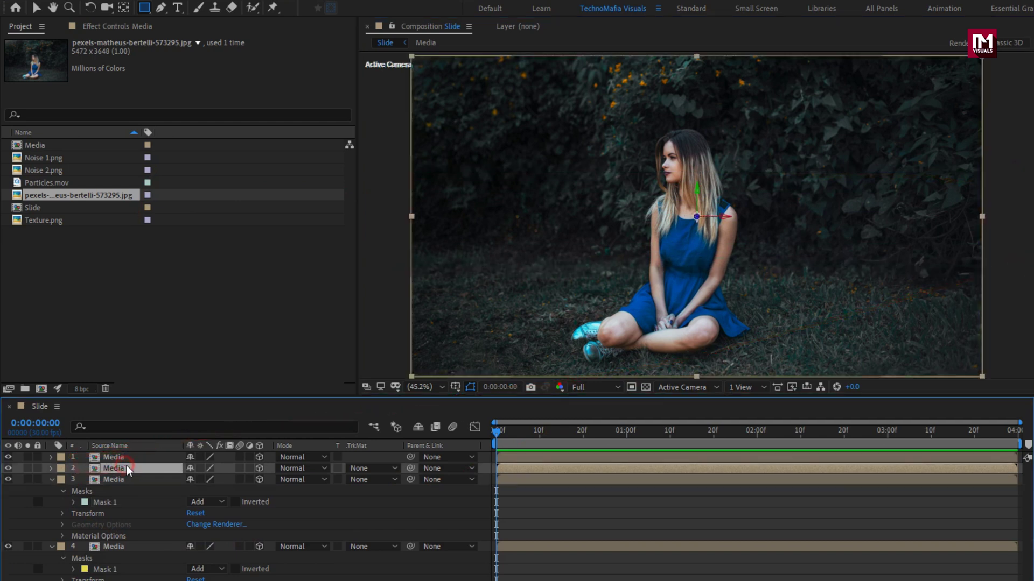
pyautogui.moveTo(390, 128)
pyautogui.mouseDown()
pyautogui.moveTo(897, 150)
pyautogui.moveTo(988, 210)
pyautogui.moveTo(1011, 307)
pyautogui.mouseUp()
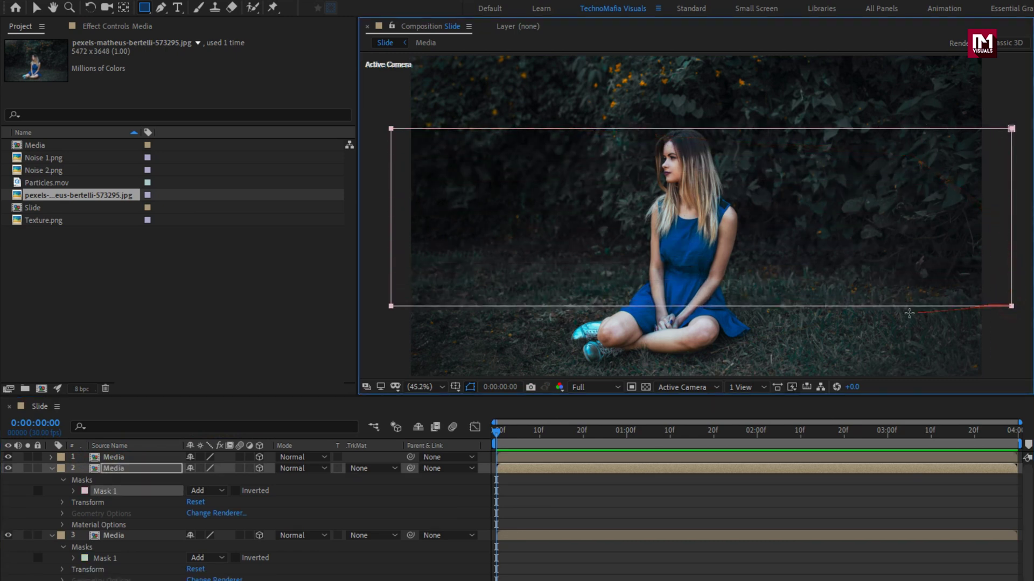
pyautogui.click(113, 457)
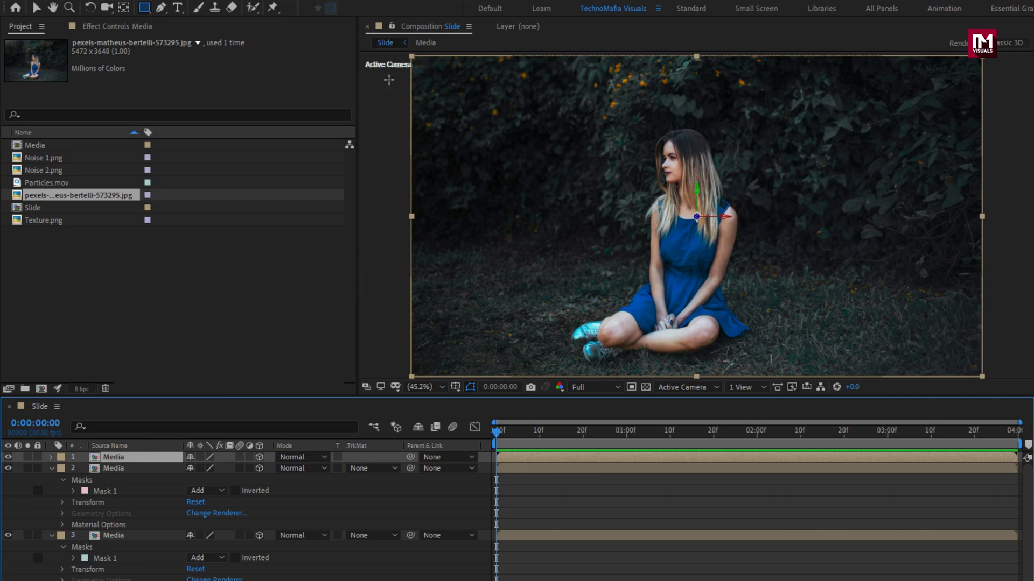
pyautogui.moveTo(388, 82); pyautogui.dragTo(1024, 340)
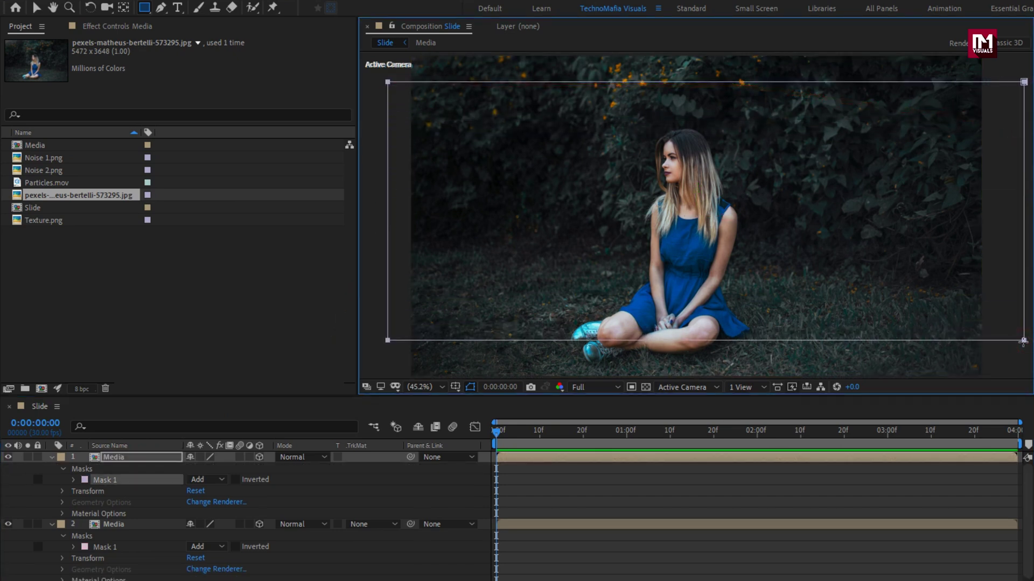
# - Collapse the properties of the four masked Media layers and deselect all layers
pyautogui.click(51, 461)
pyautogui.click(52, 469)
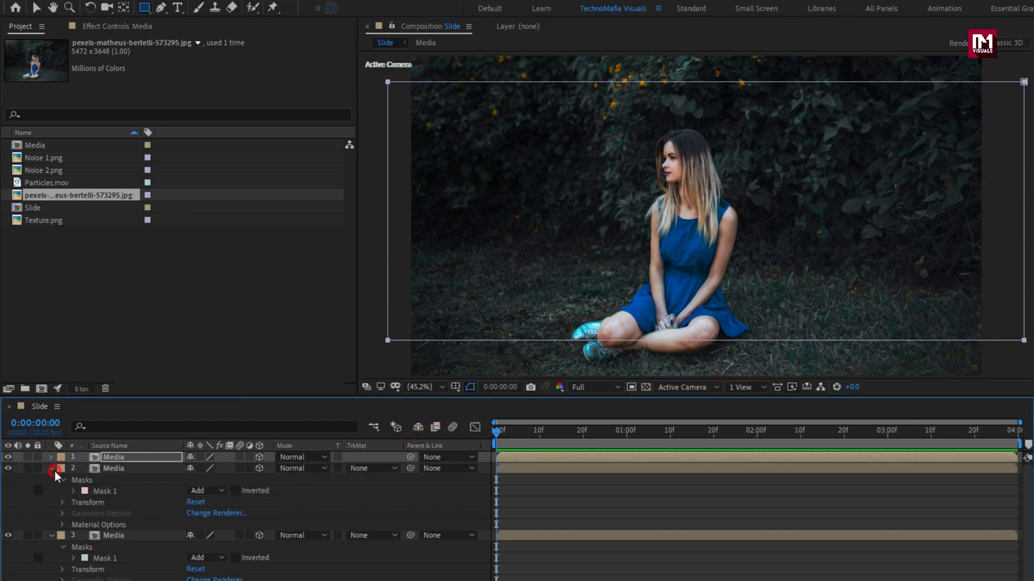
pyautogui.click(51, 479)
pyautogui.click(51, 489)
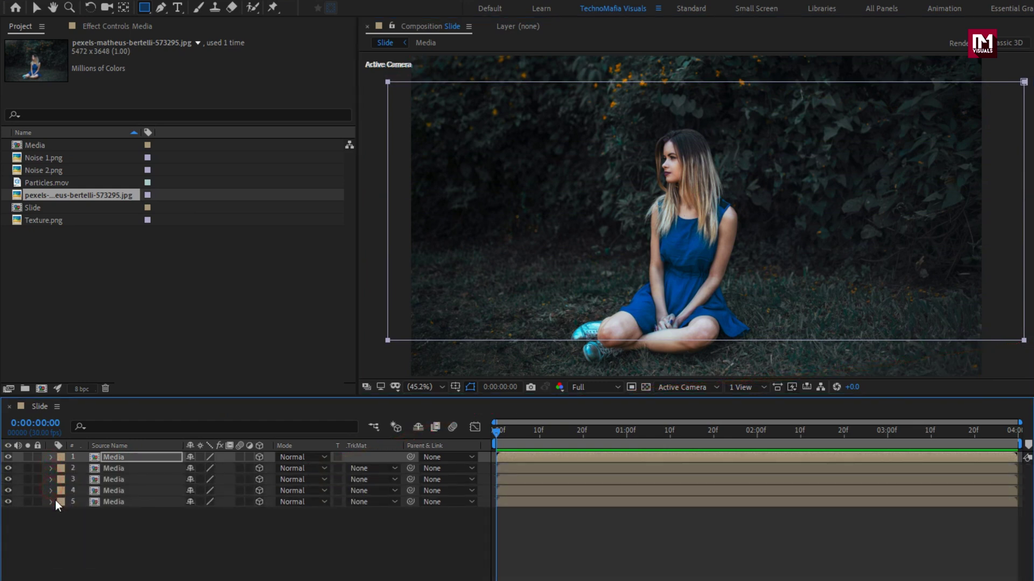
pyautogui.click(104, 517)
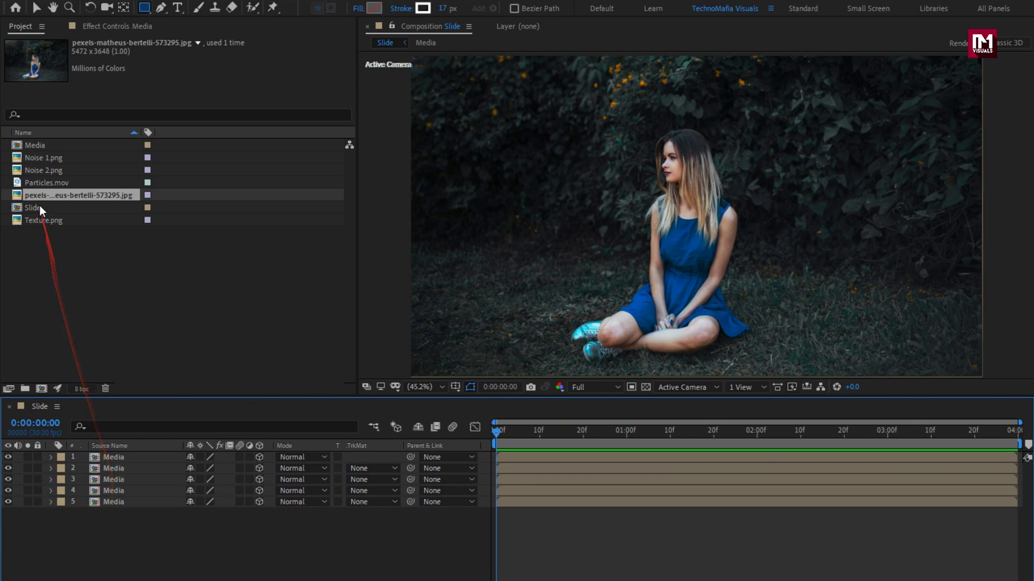
# - Add another Media copy as the top 3D layer and draw a wide rectangular mask covering almost the image's full height
pyautogui.moveTo(28, 145); pyautogui.dragTo(129, 455)
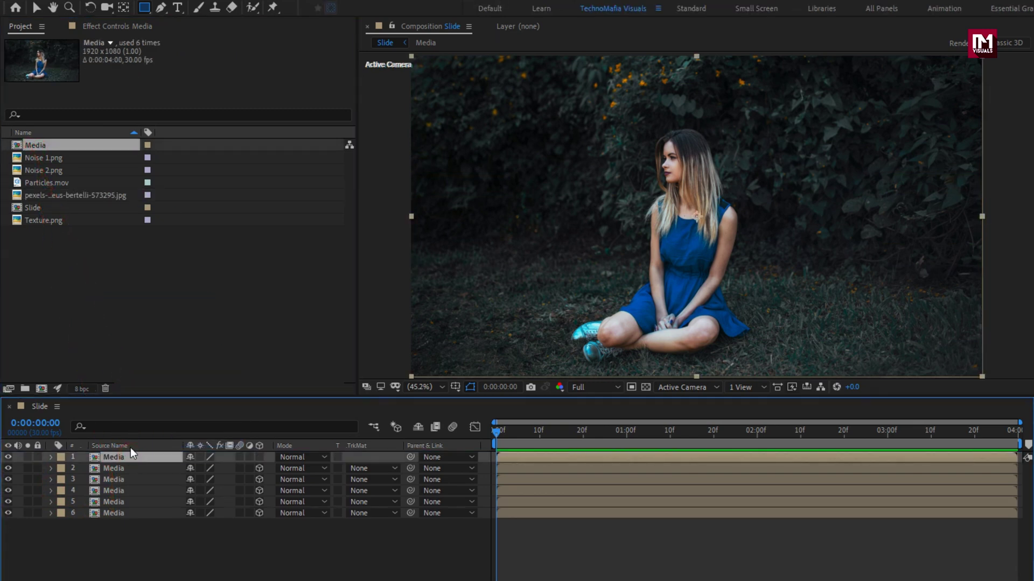
pyautogui.click(261, 456)
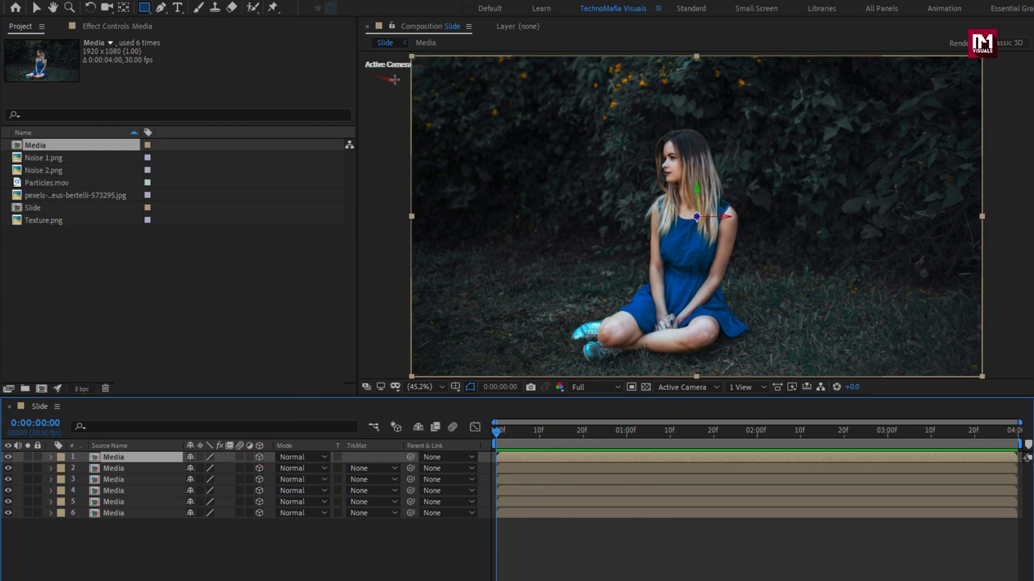
pyautogui.press(',')
pyautogui.press(',')
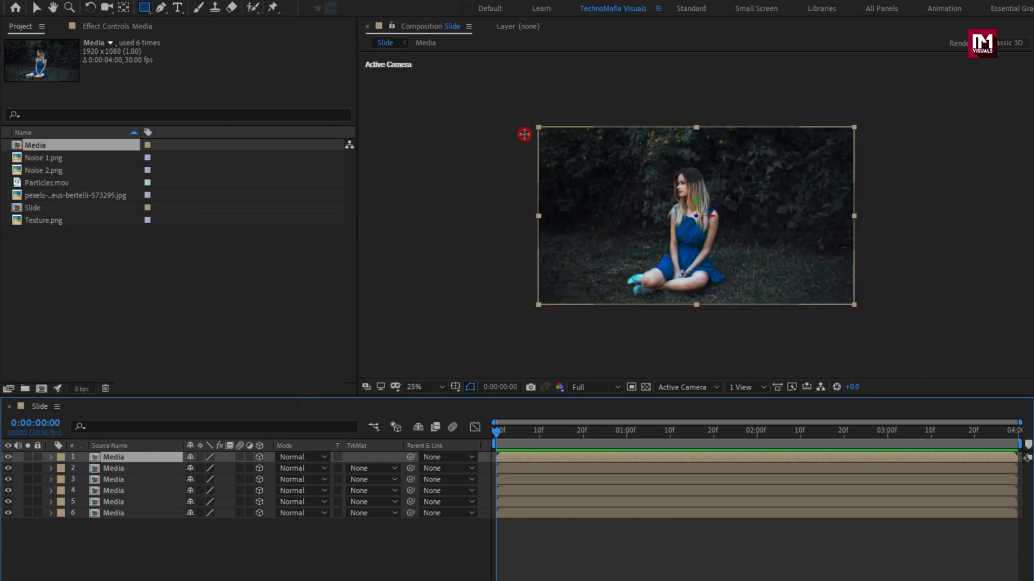
pyautogui.moveTo(524, 134); pyautogui.dragTo(895, 292)
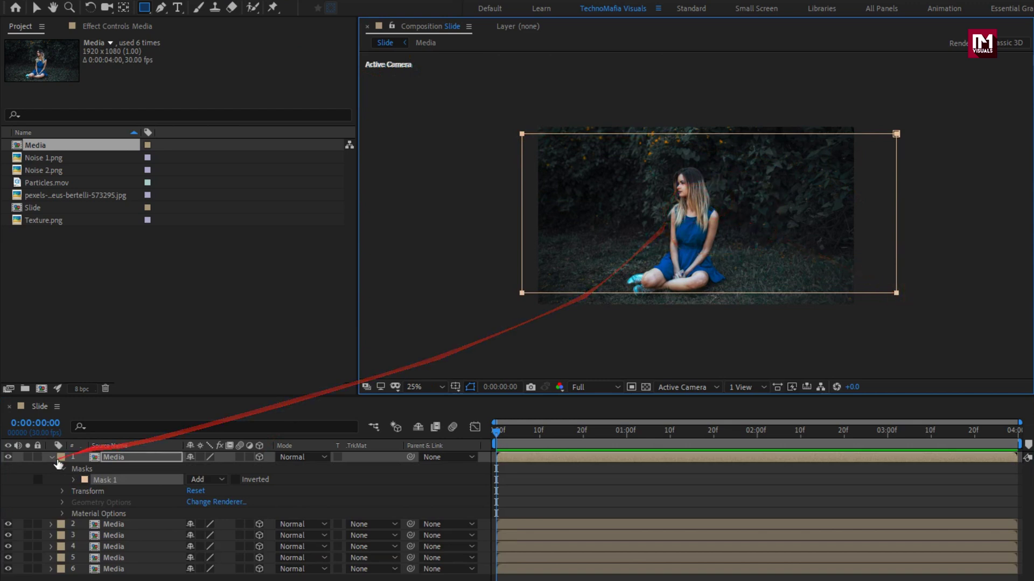
pyautogui.click(53, 457)
pyautogui.click(426, 387)
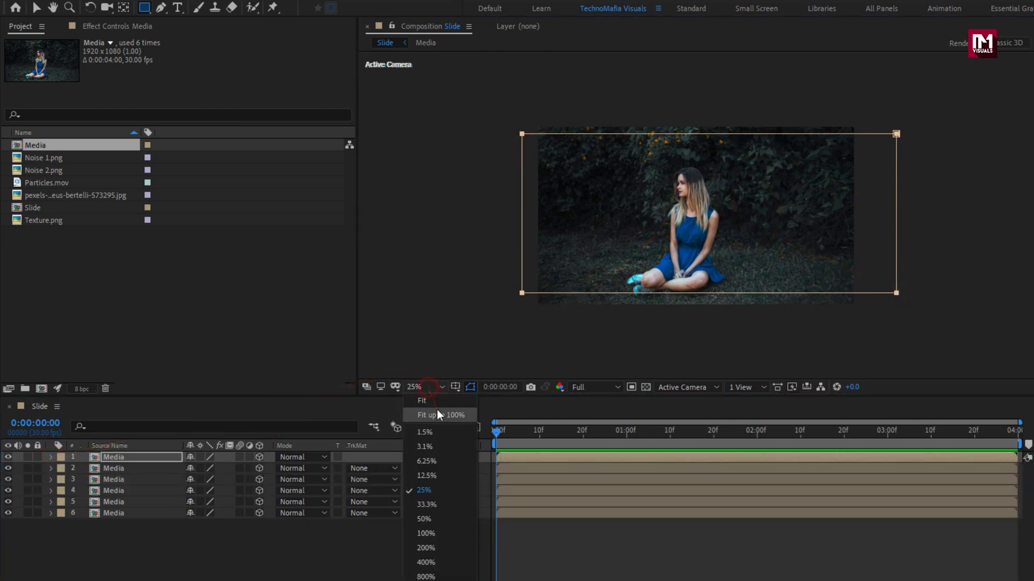
pyautogui.click(438, 412)
# - Set the mask feather on Media layer 5 to 150 pixels and collapse its properties
pyautogui.click(117, 502)
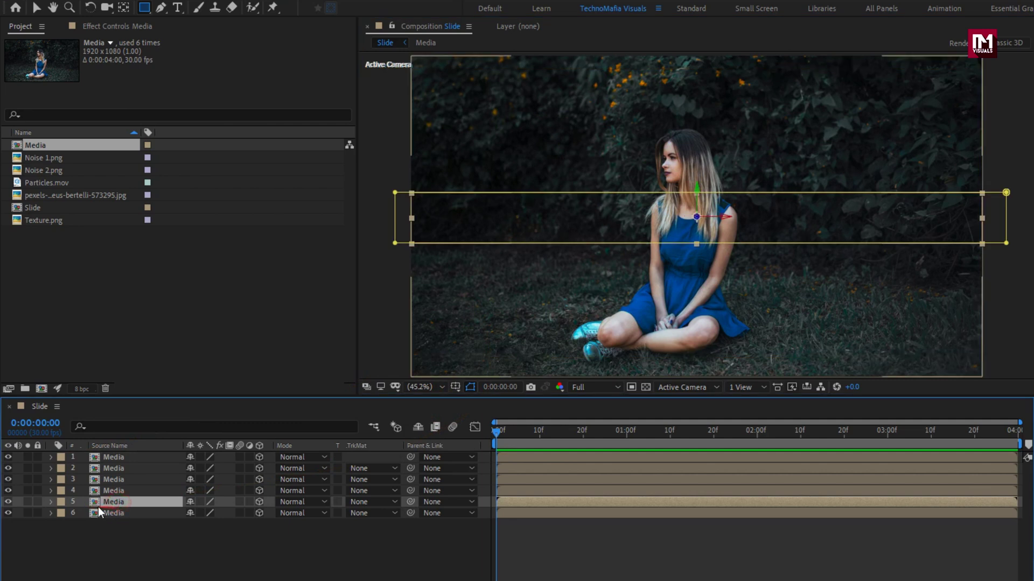
pyautogui.click(51, 501)
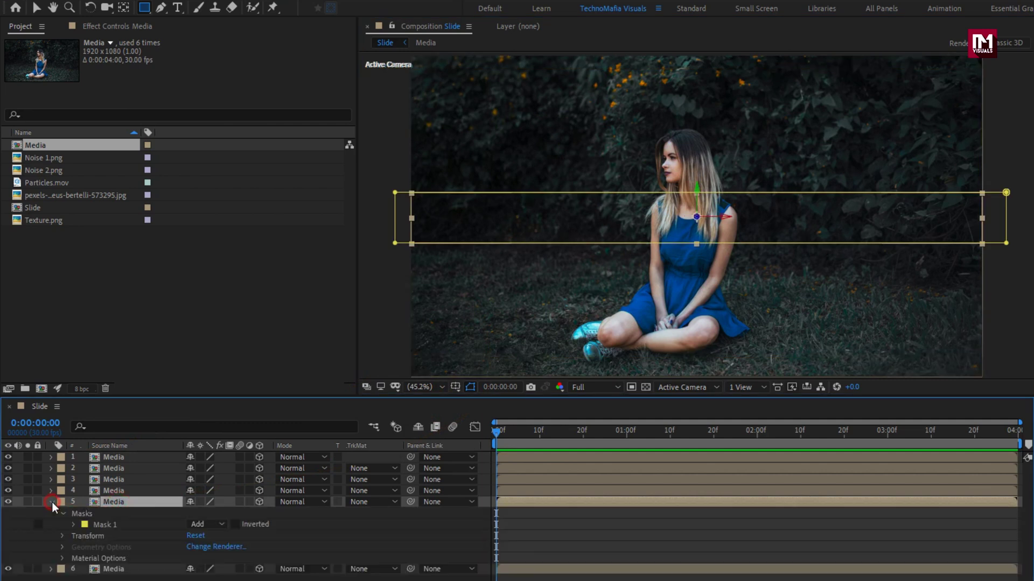
pyautogui.click(75, 526)
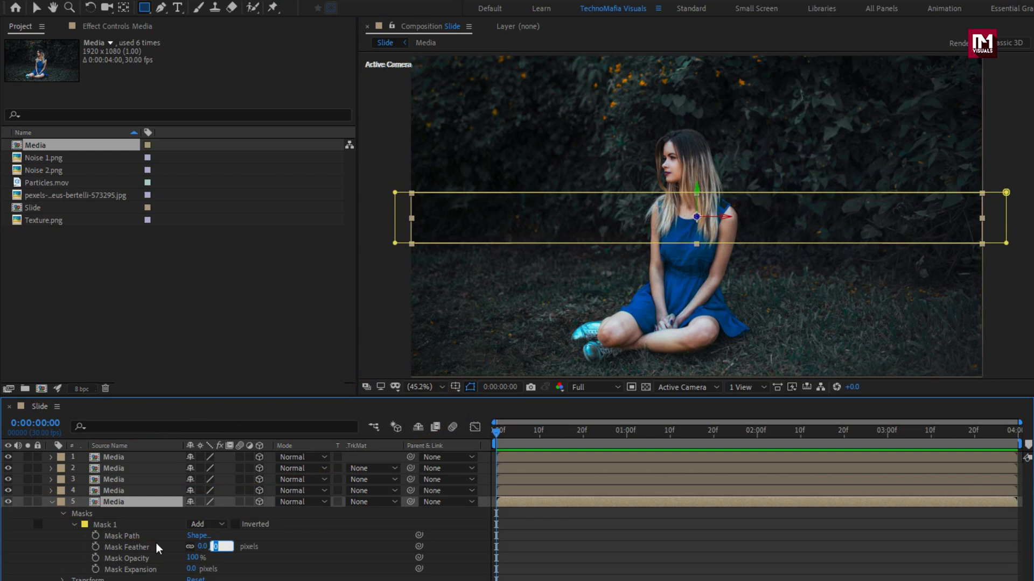
pyautogui.write('150')
pyautogui.press('Return')
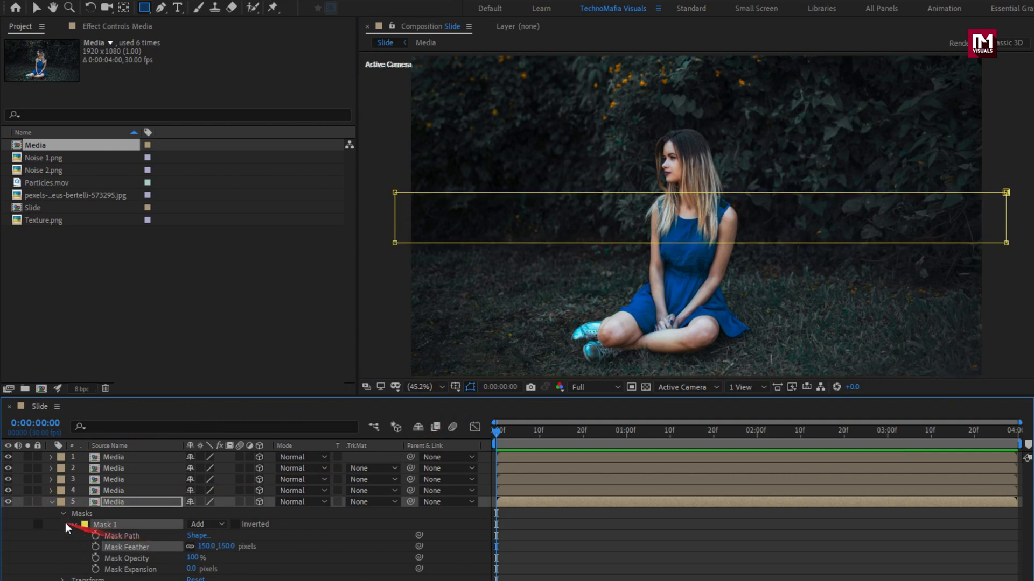
pyautogui.click(51, 503)
# - Set the mask feather on Media layer 4 to 150 pixels and collapse its properties
pyautogui.click(51, 490)
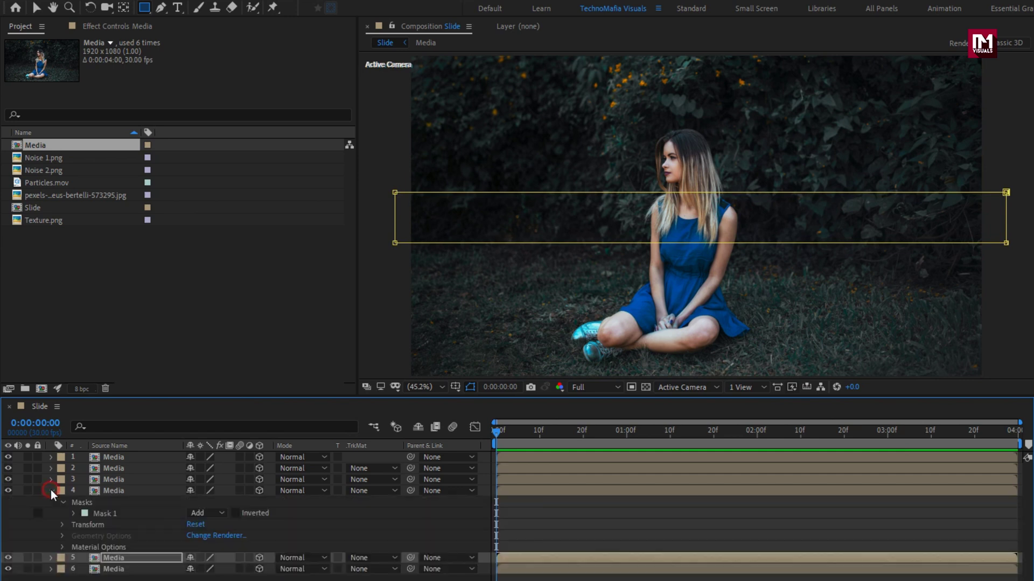
pyautogui.click(75, 513)
pyautogui.click(218, 536)
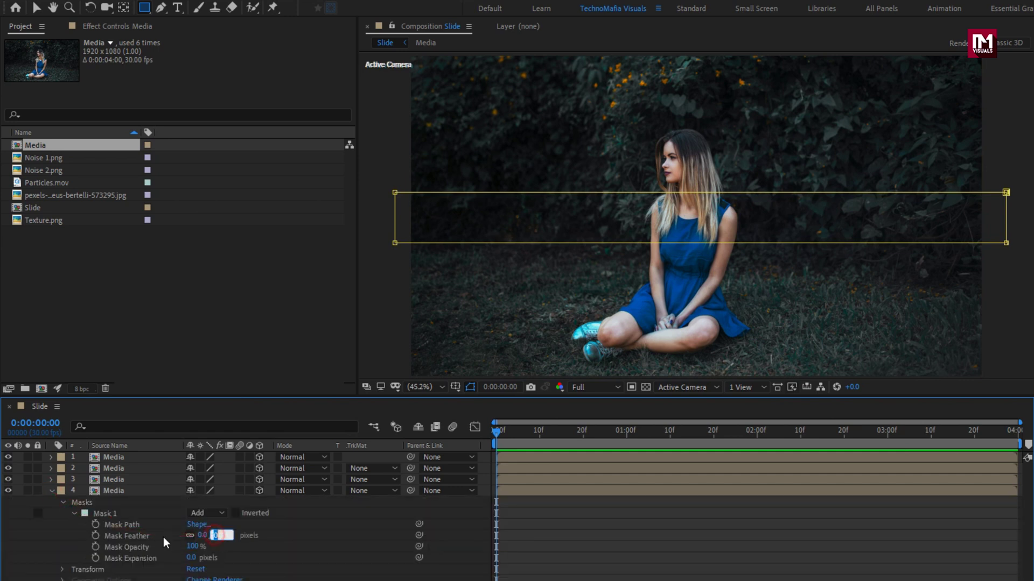
pyautogui.write('150')
pyautogui.press('Return')
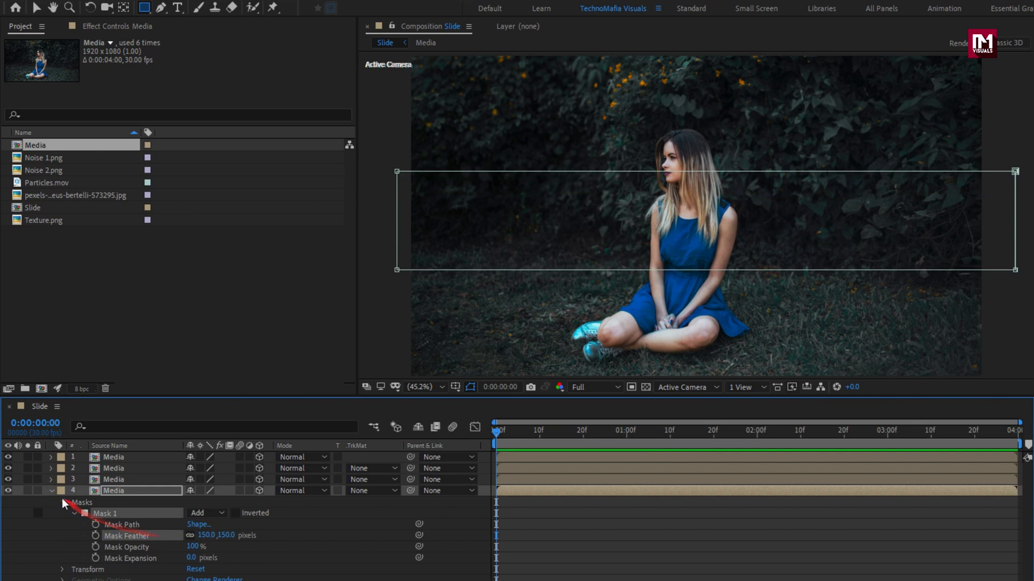
pyautogui.click(51, 490)
# - Set the mask feather on Media layers 3 and 2 to 150 pixels each and collapse their properties
pyautogui.click(51, 480)
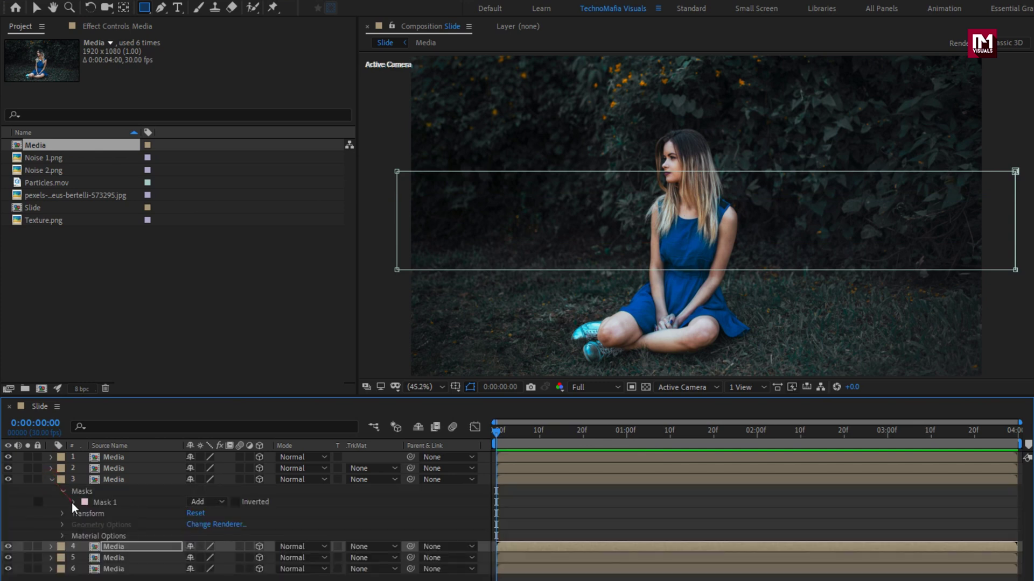
pyautogui.click(75, 502)
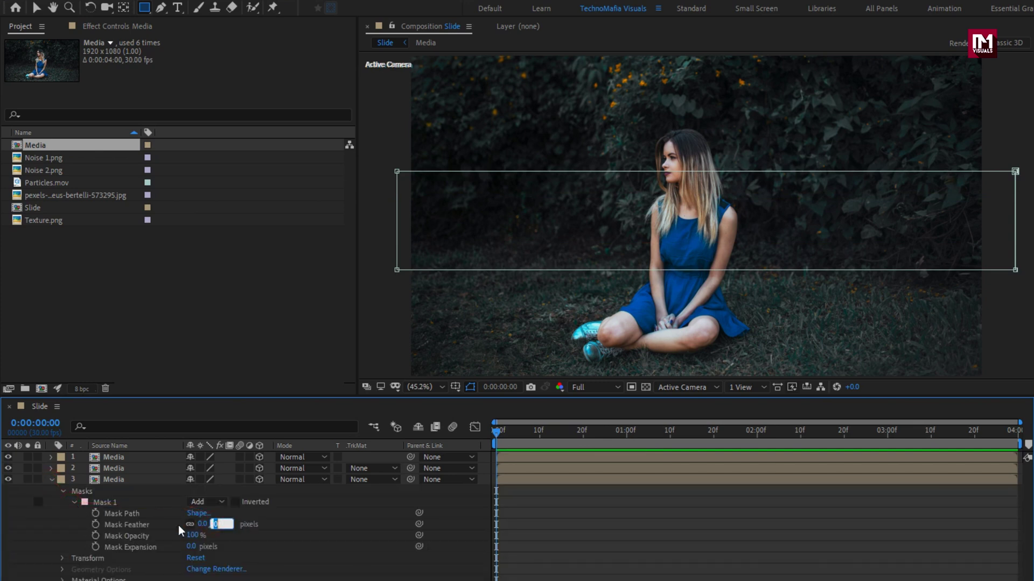
pyautogui.press('Return')
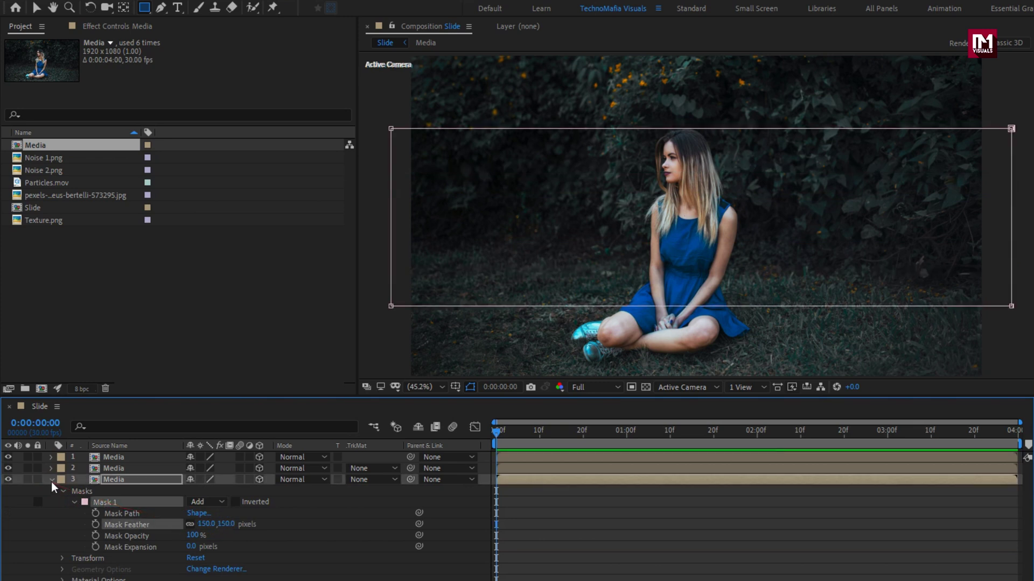
pyautogui.click(51, 481)
pyautogui.click(52, 469)
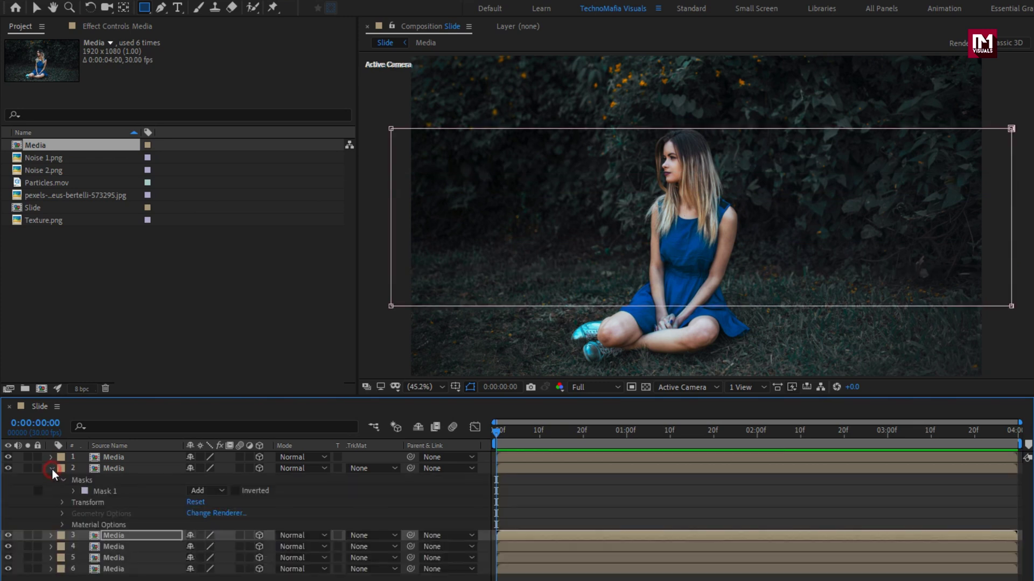
pyautogui.click(75, 492)
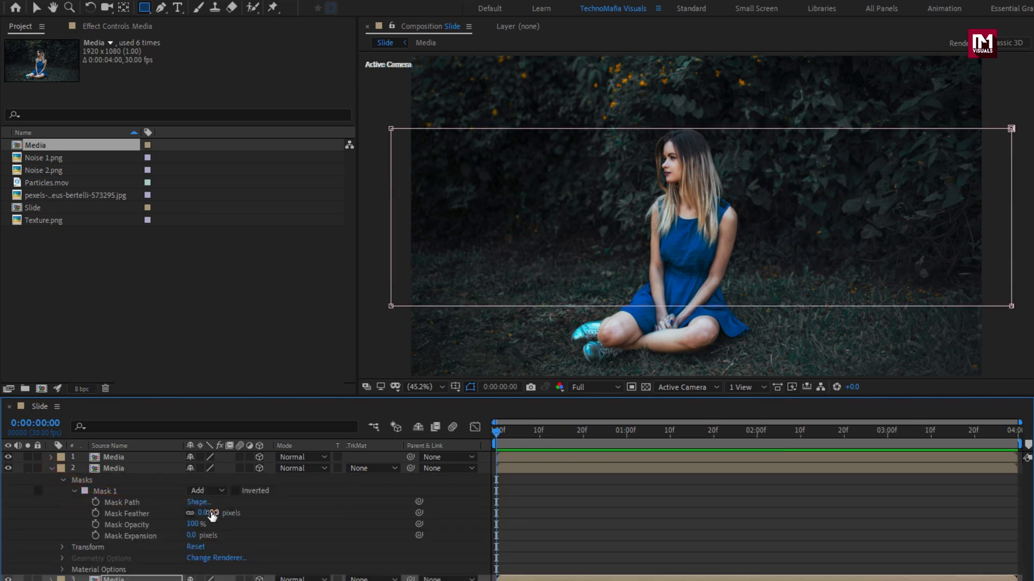
pyautogui.press('Return')
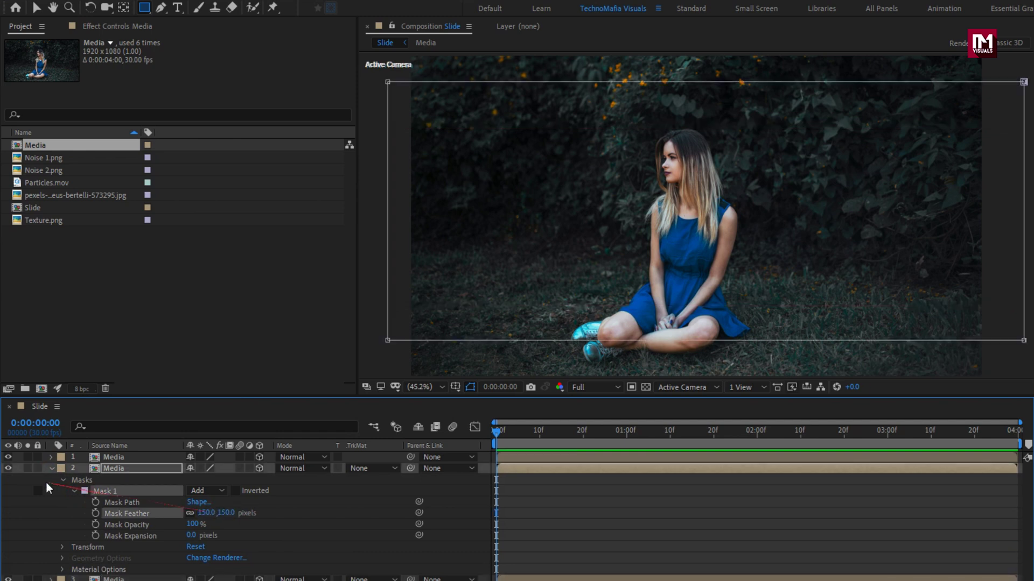
pyautogui.click(52, 469)
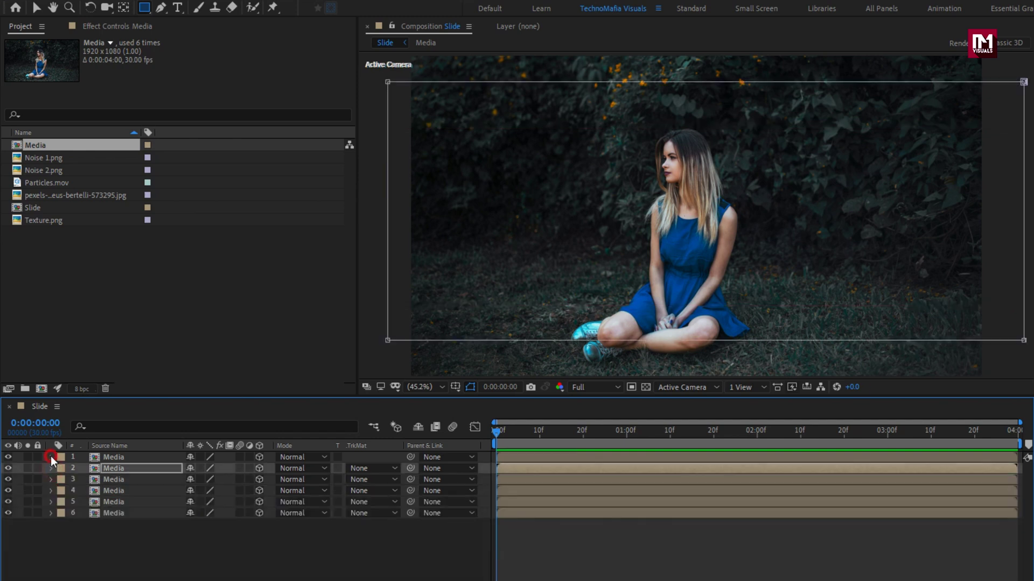
# - Feather the mask on Media layer 1 by 150 pixels and invert that mask
pyautogui.click(50, 457)
pyautogui.click(73, 480)
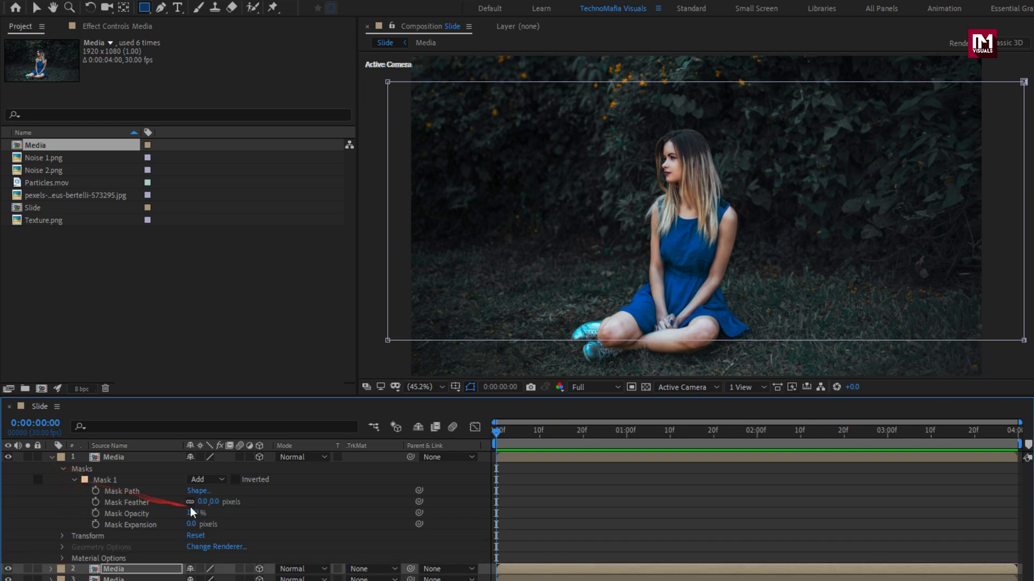
pyautogui.click(215, 501)
pyautogui.write('150')
pyautogui.press('Return')
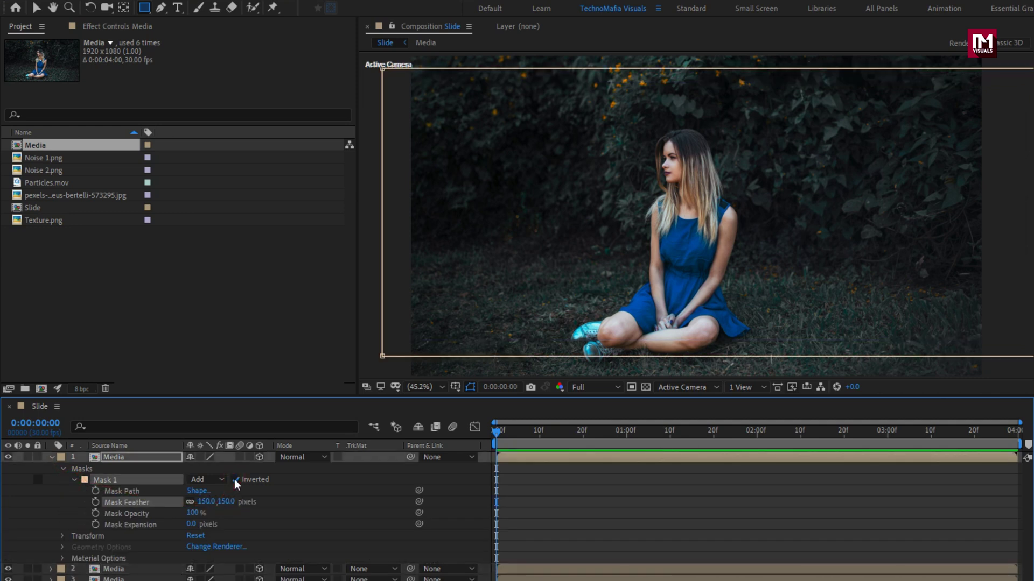
pyautogui.click(52, 457)
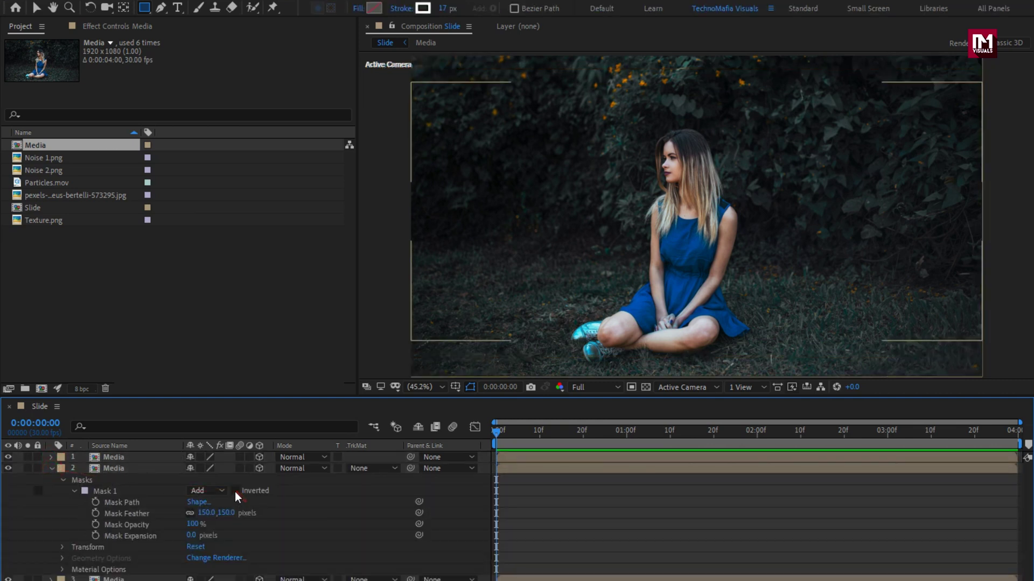
# - Invert the masks on Media layers 2, 3, 4 and 5 and collapse the layers' properties
pyautogui.click(235, 491)
pyautogui.click(52, 468)
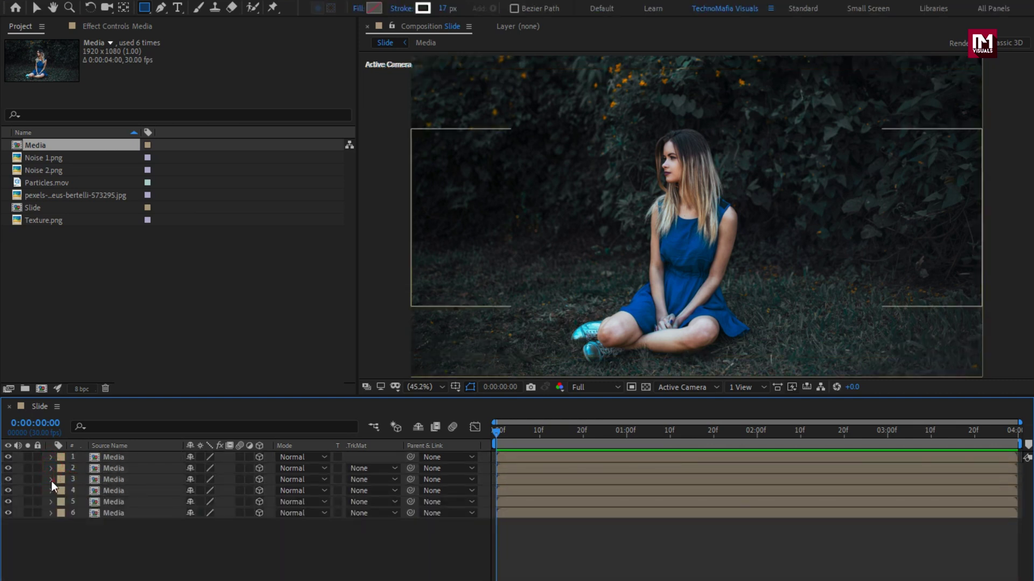
pyautogui.click(51, 479)
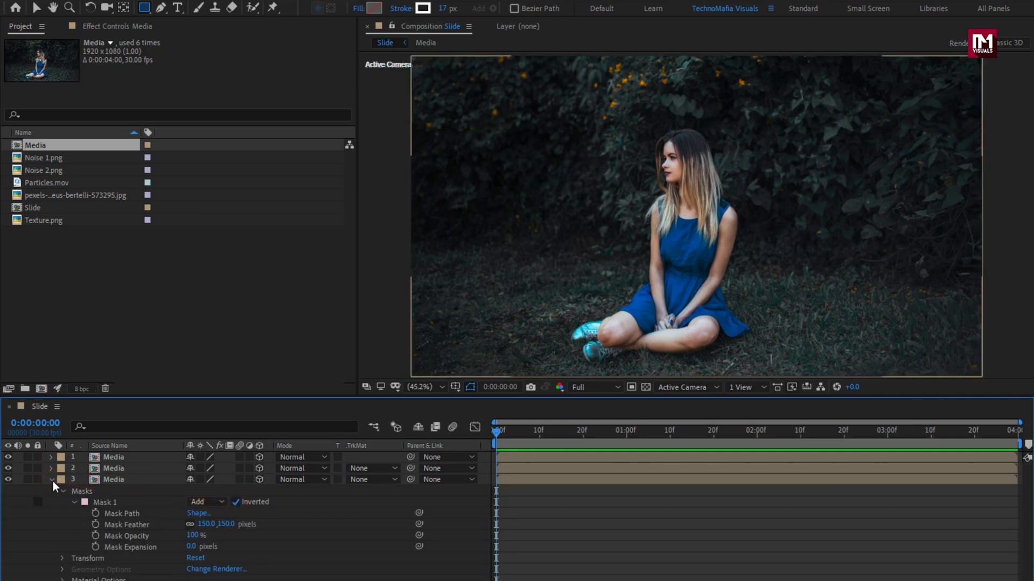
pyautogui.click(52, 479)
pyautogui.click(53, 491)
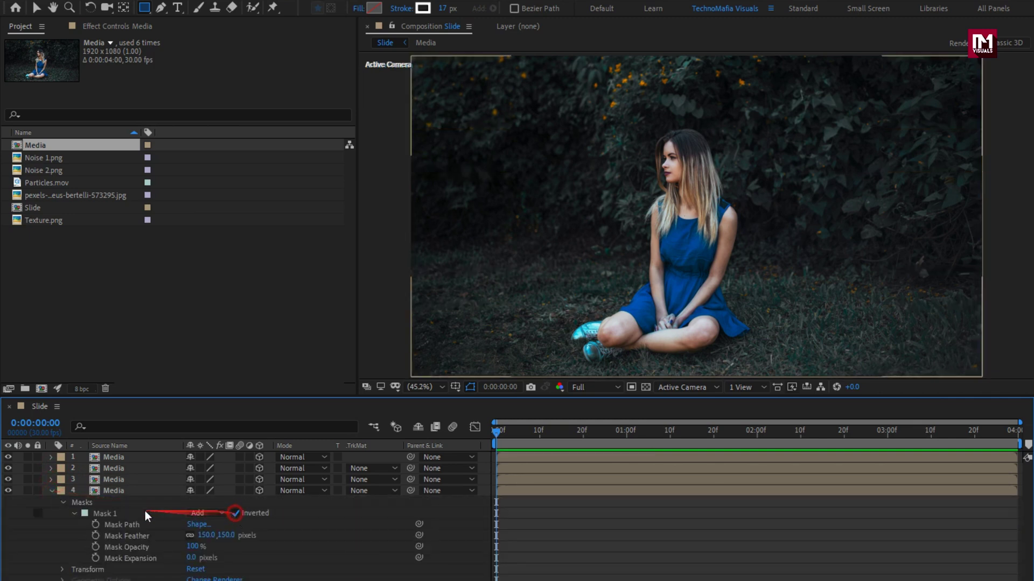
pyautogui.click(52, 491)
pyautogui.click(51, 502)
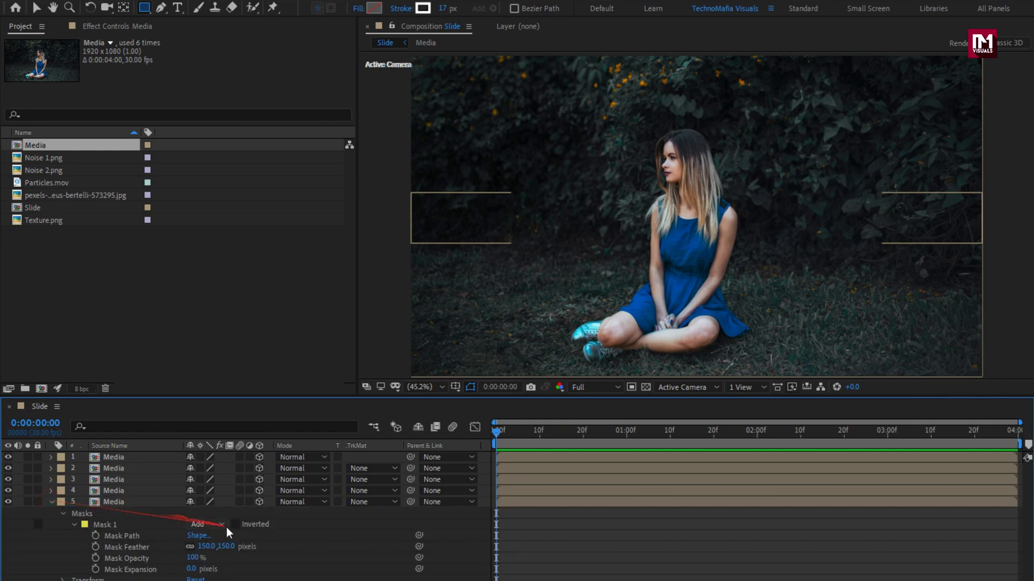
pyautogui.click(236, 525)
pyautogui.click(52, 502)
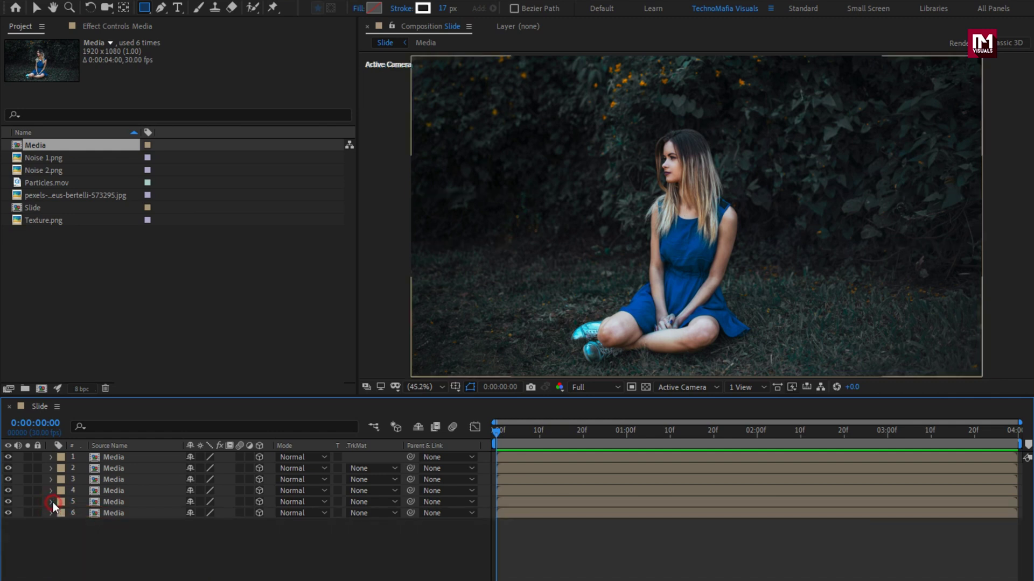
# - Add a two-node camera with the 50mm preset to the Slide composition
pyautogui.click(148, 532)
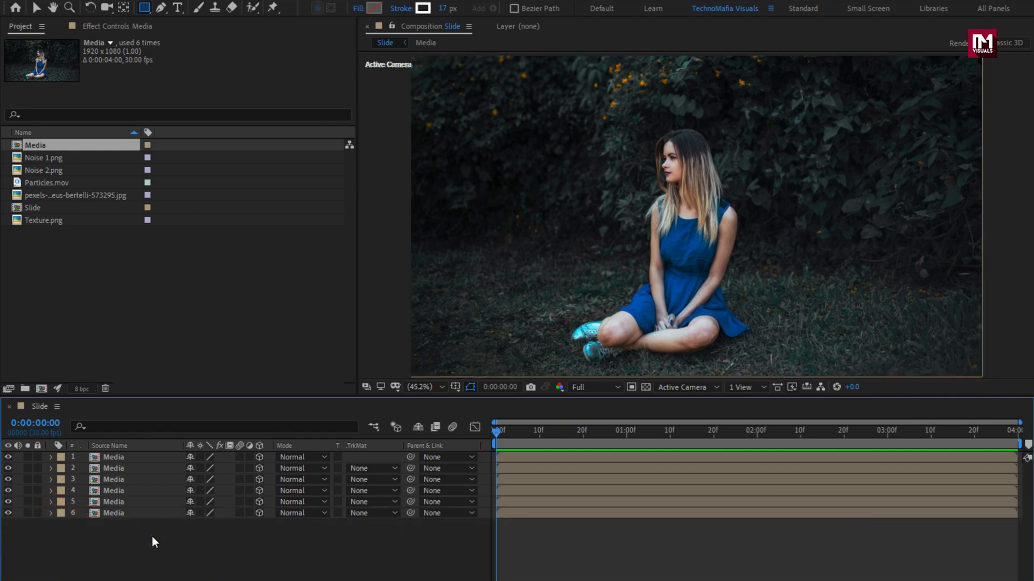
pyautogui.rightClick(158, 530)
pyautogui.moveTo(196, 384)
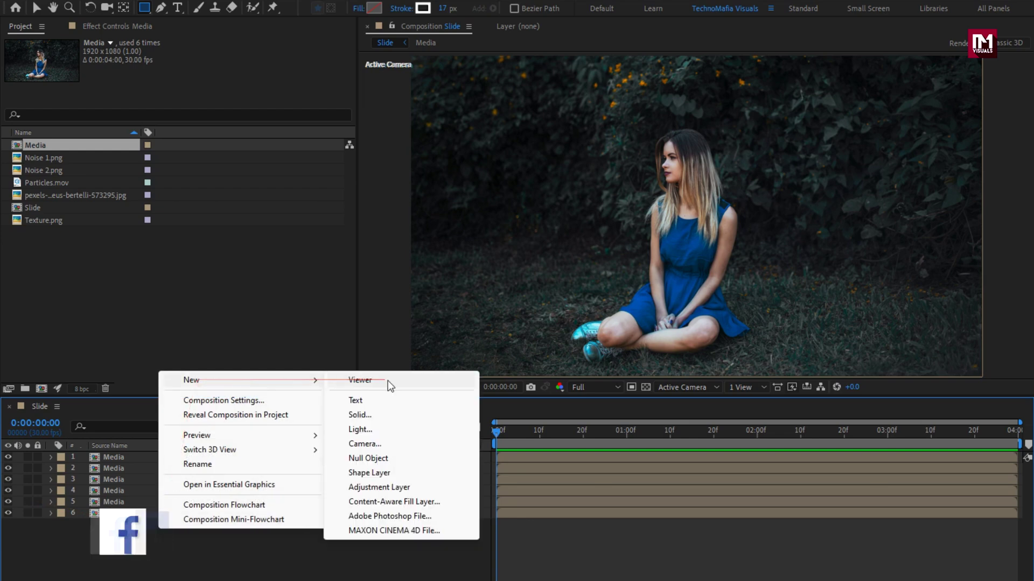
pyautogui.click(388, 444)
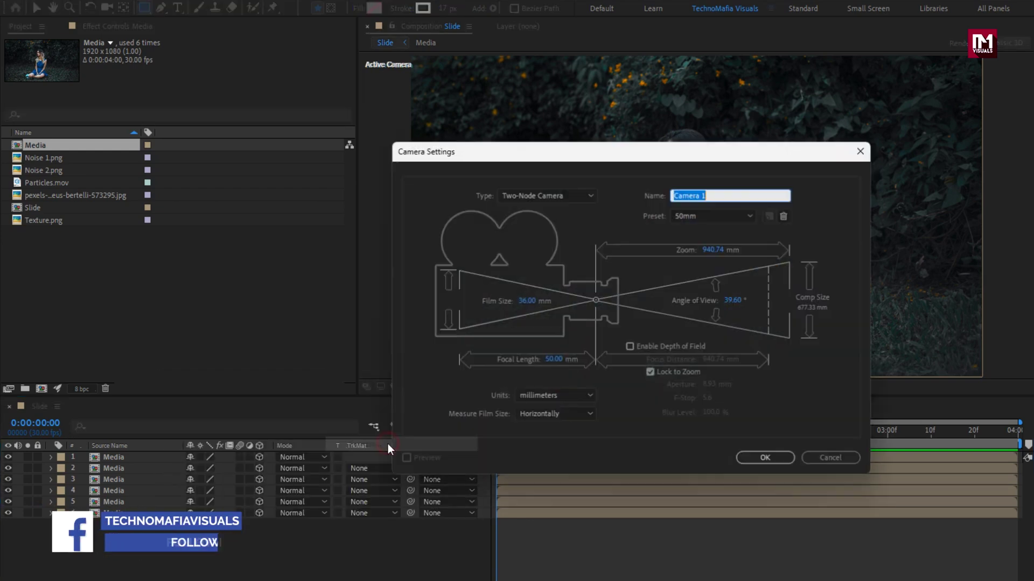
pyautogui.click(762, 461)
# - Add a null object above the camera and make it a 3D layer
pyautogui.rightClick(321, 456)
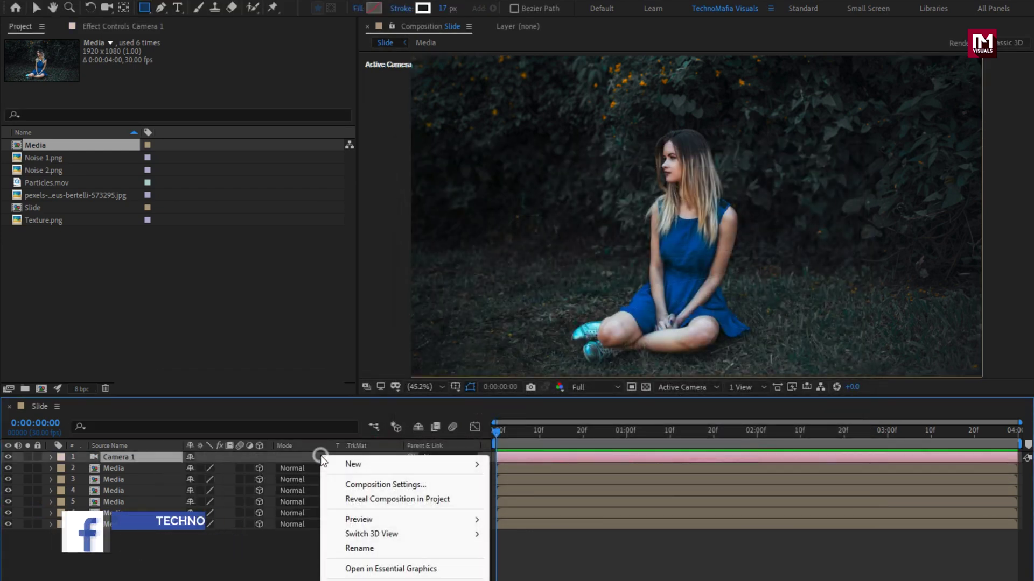
pyautogui.moveTo(387, 466)
pyautogui.click(530, 542)
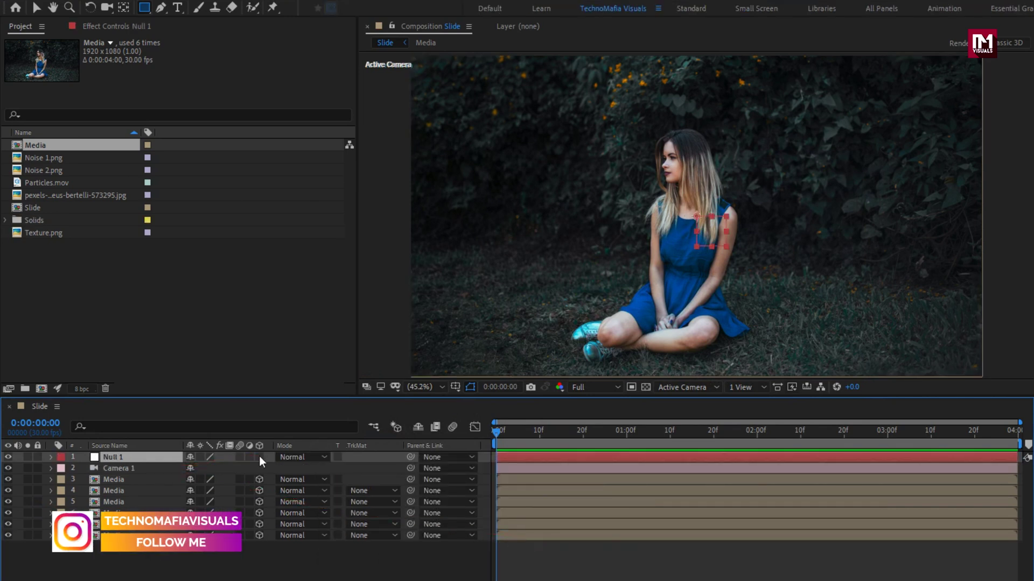
pyautogui.click(259, 456)
# - Parent the camera layer to the null object
pyautogui.click(134, 467)
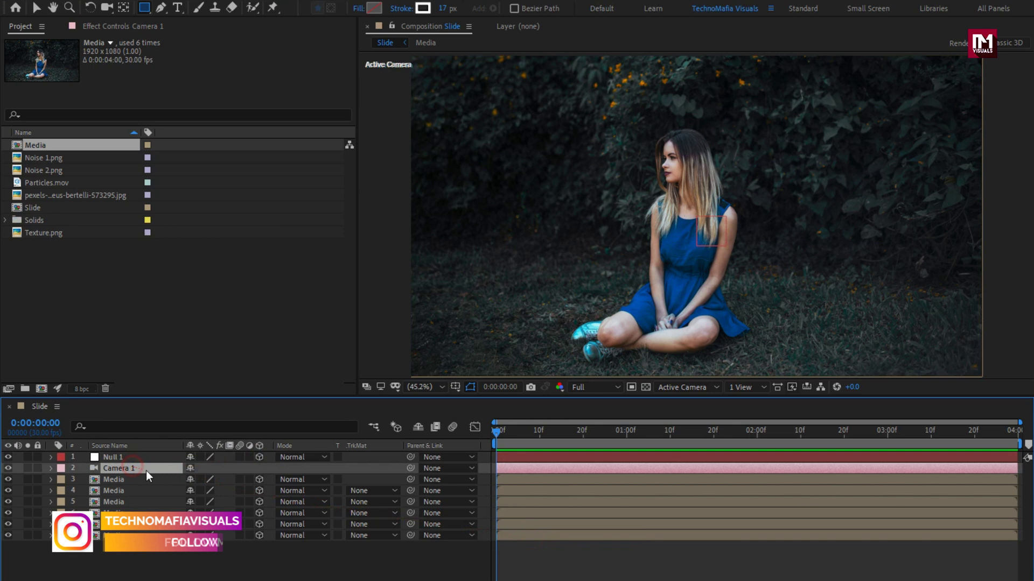
pyautogui.click(442, 468)
pyautogui.click(452, 500)
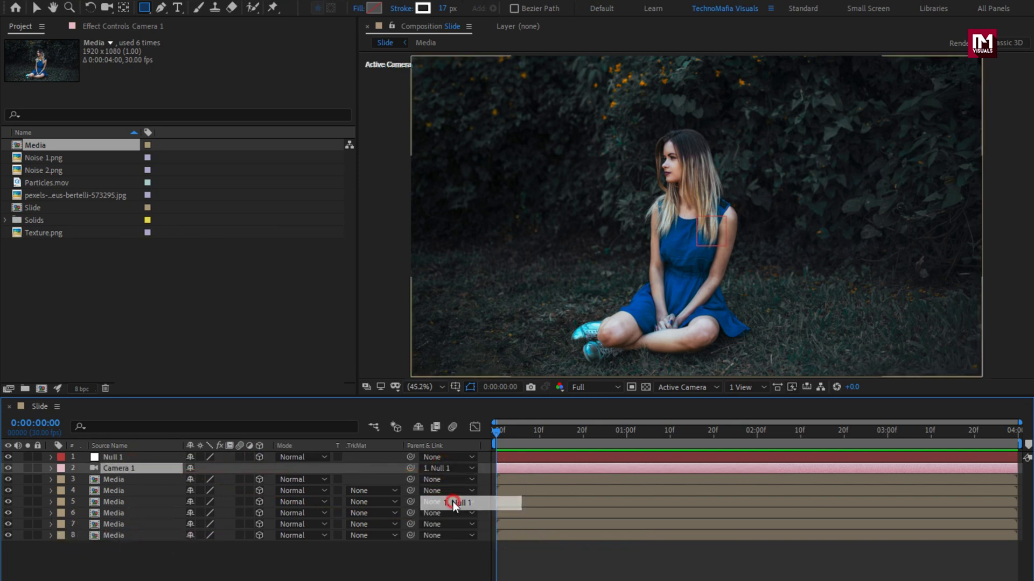
# - Animate the null's Position with a keyframe at the start and a Z value of 500 at 0:00:03:29
pyautogui.click(128, 457)
pyautogui.press('p')
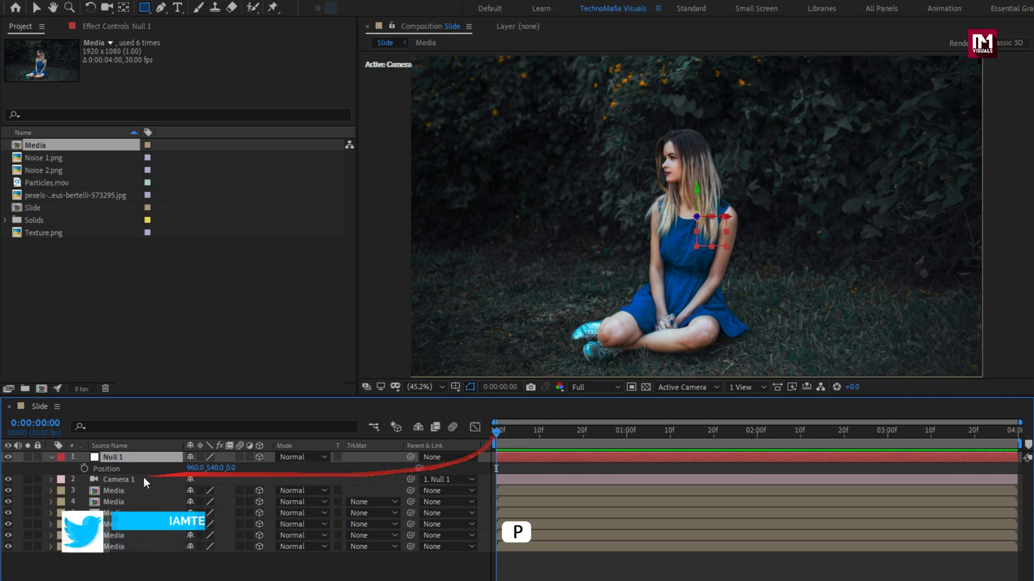
pyautogui.click(86, 468)
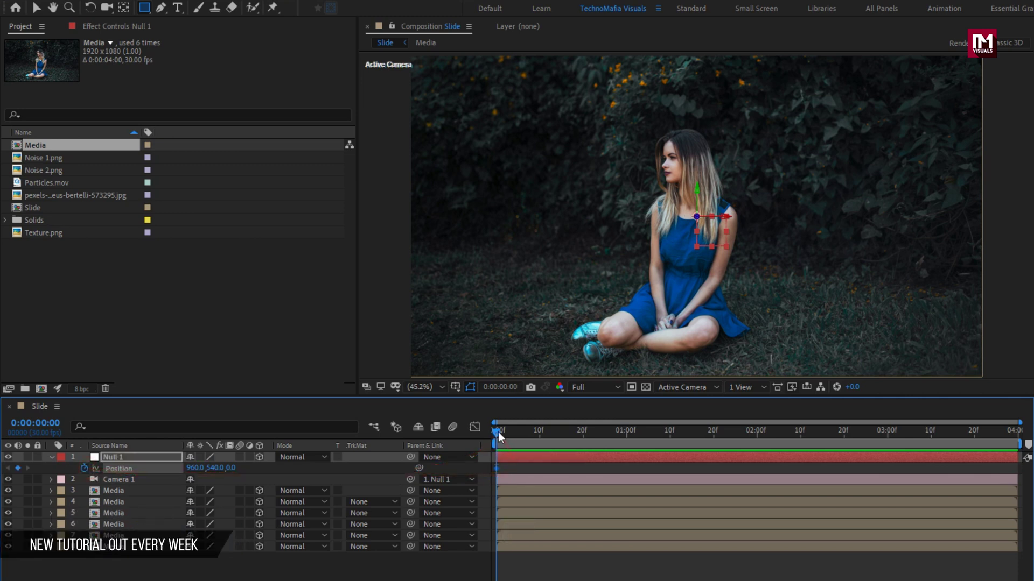
pyautogui.click(1016, 438)
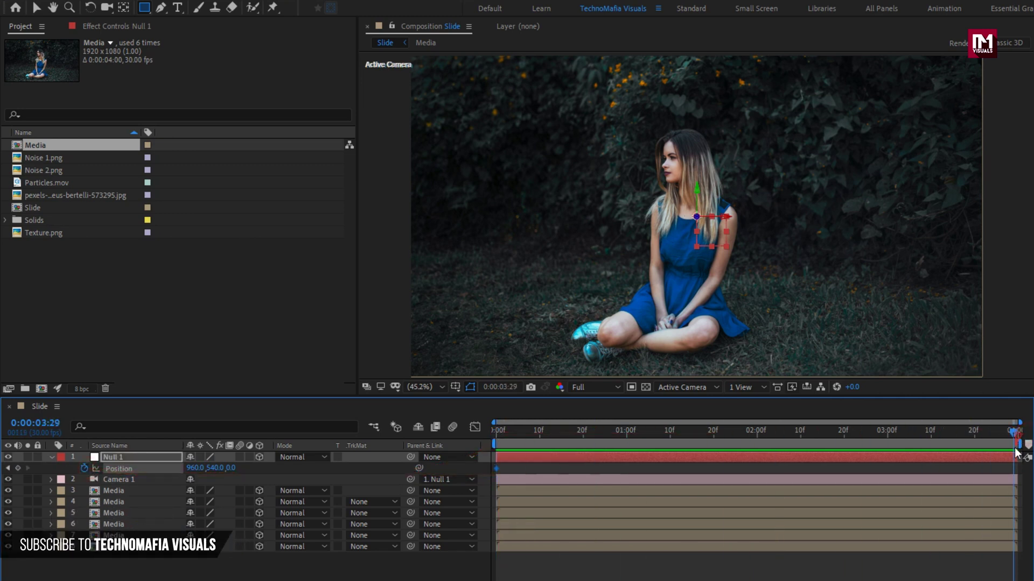
pyautogui.click(237, 468)
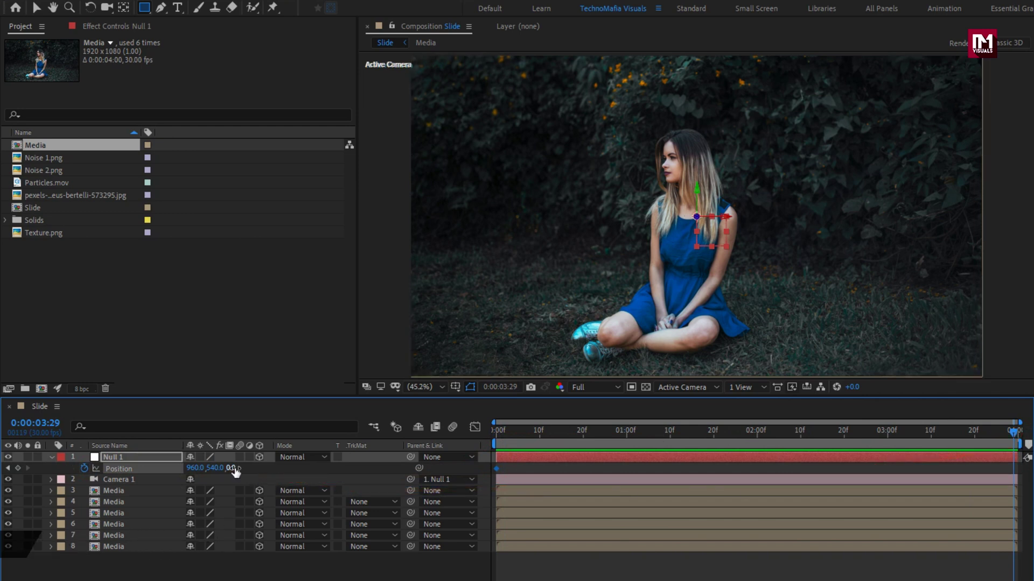
pyautogui.write('500')
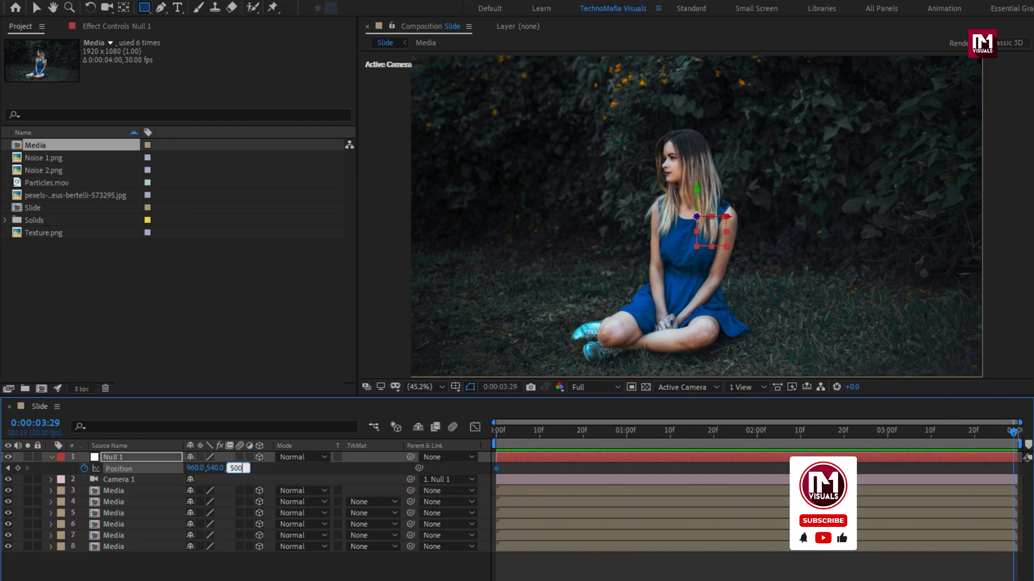
pyautogui.press('Return')
pyautogui.moveTo(503, 444)
pyautogui.mouseDown()
pyautogui.moveTo(498, 434)
pyautogui.moveTo(1020, 433)
pyautogui.moveTo(492, 443)
pyautogui.mouseUp()
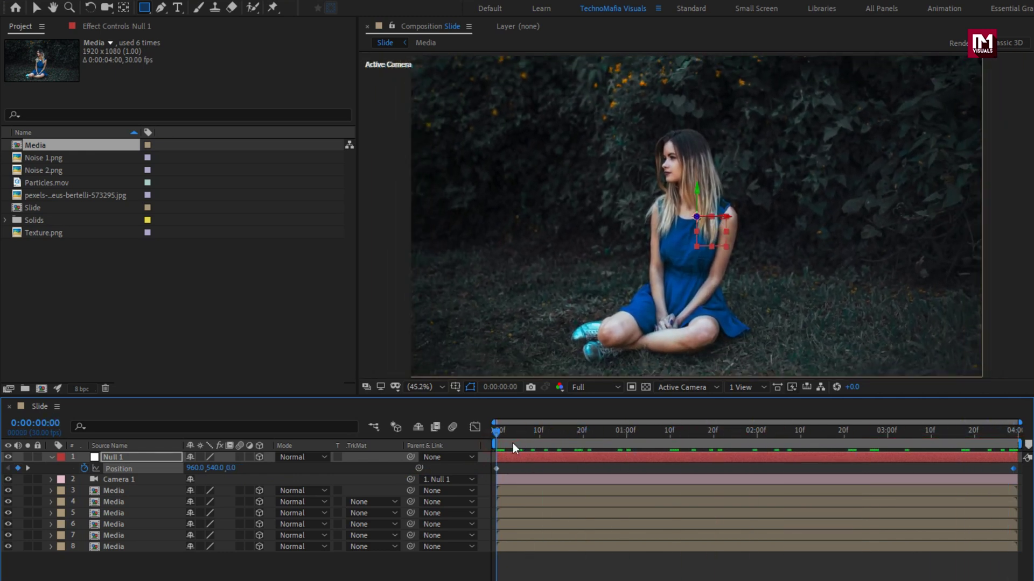
# - Show the composition from the Left view and collapse the null layer's properties
pyautogui.click(674, 389)
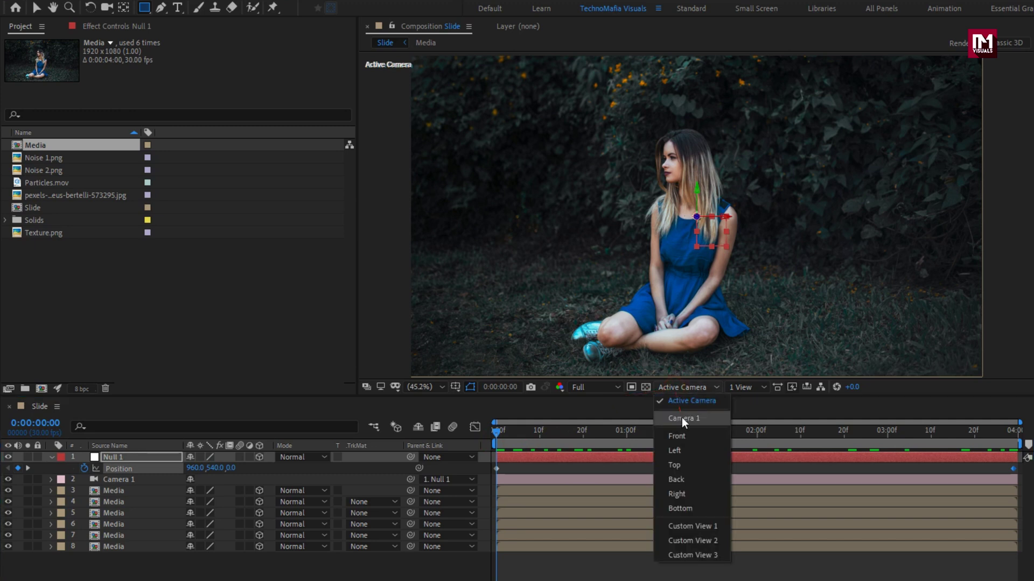
pyautogui.click(687, 448)
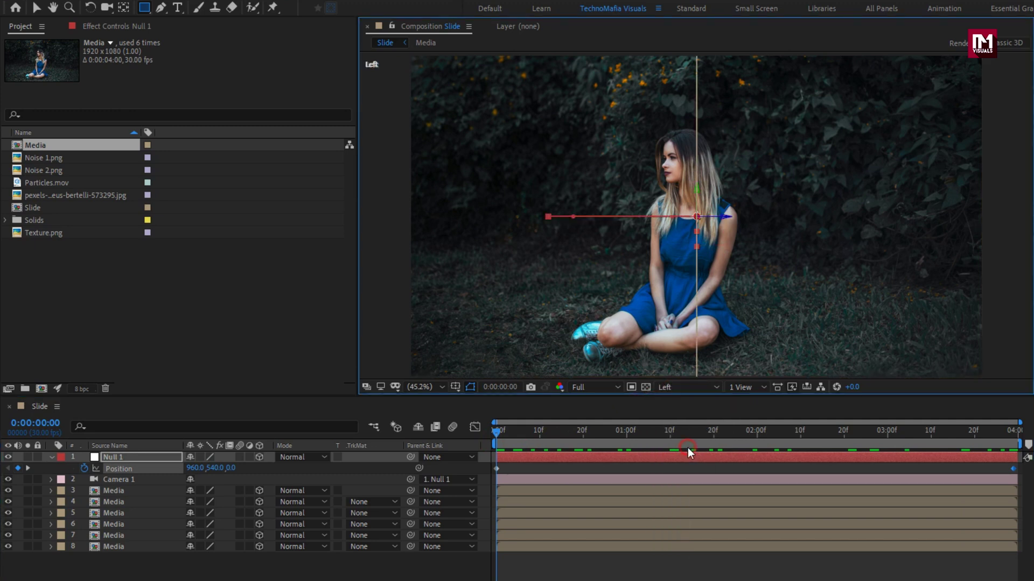
pyautogui.press(',')
pyautogui.press(',')
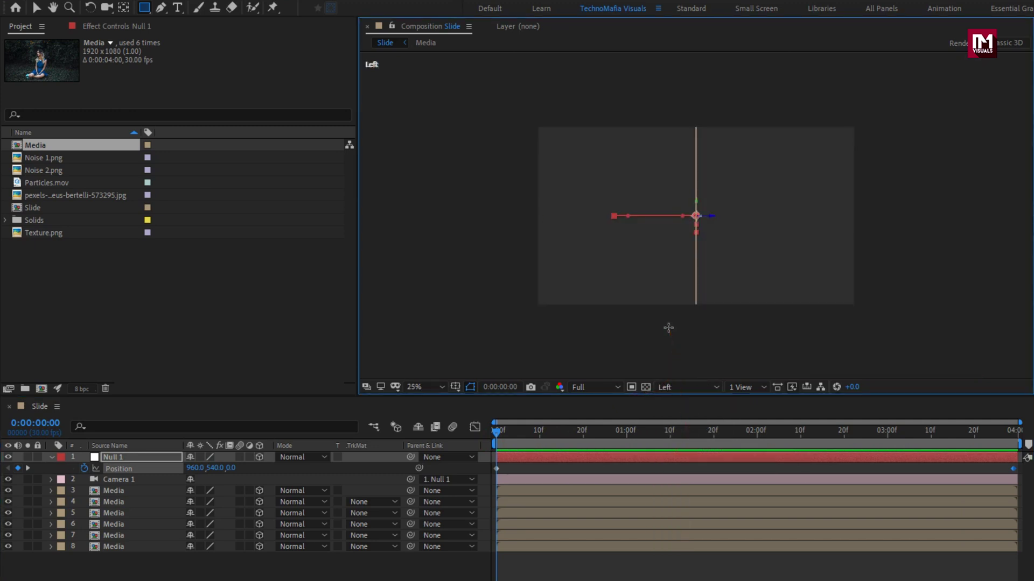
pyautogui.press('p')
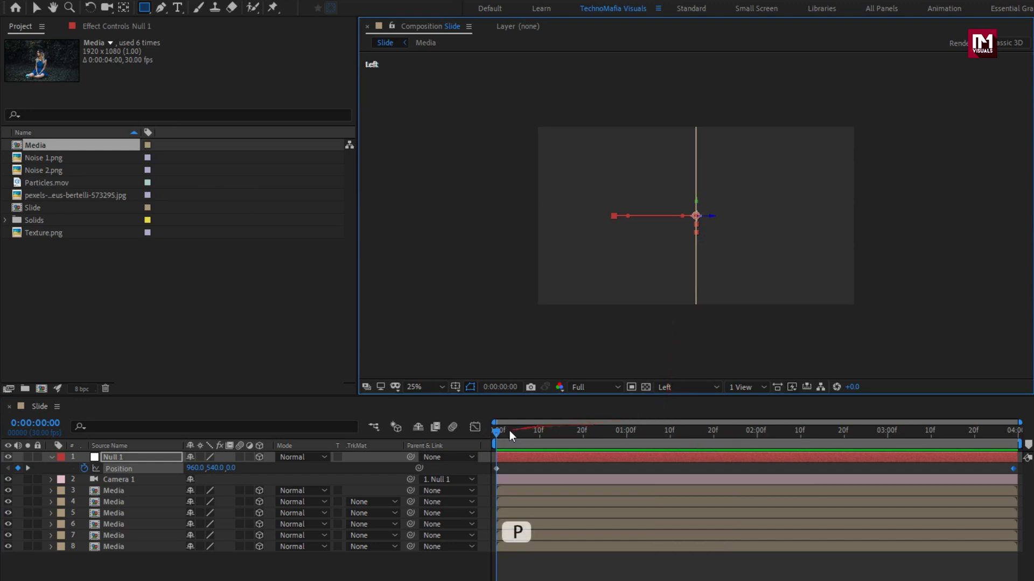
pyautogui.click(52, 457)
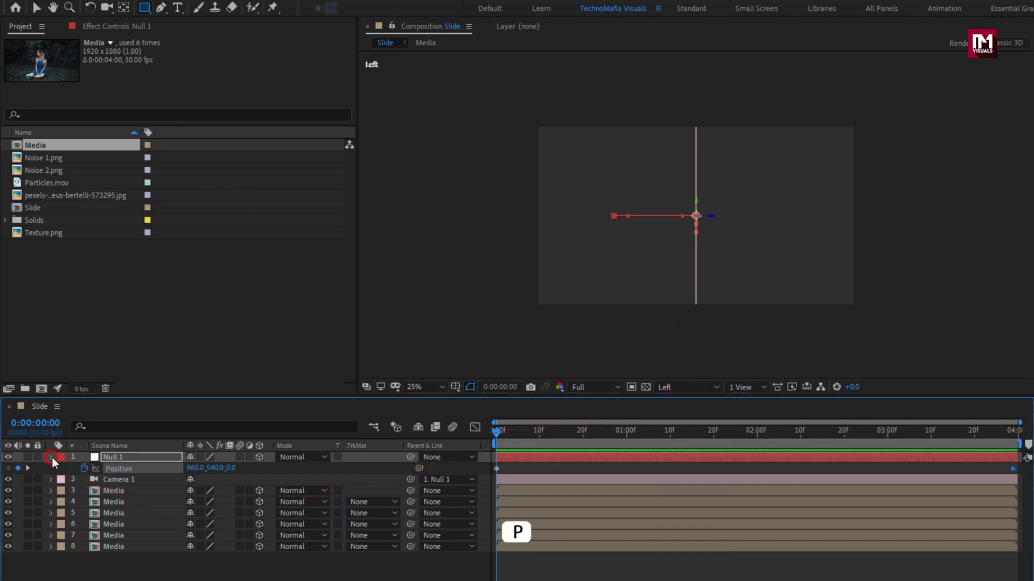
# - Select Media layers 3 to 7 and reveal their Position properties
pyautogui.click(107, 524)
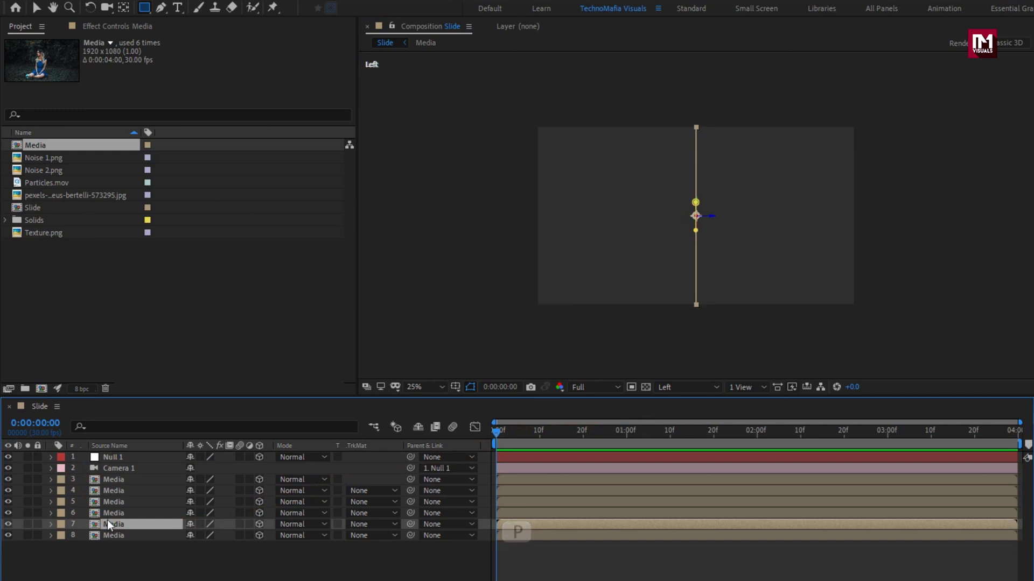
pyautogui.click(108, 513)
pyautogui.click(109, 502)
pyautogui.click(112, 491)
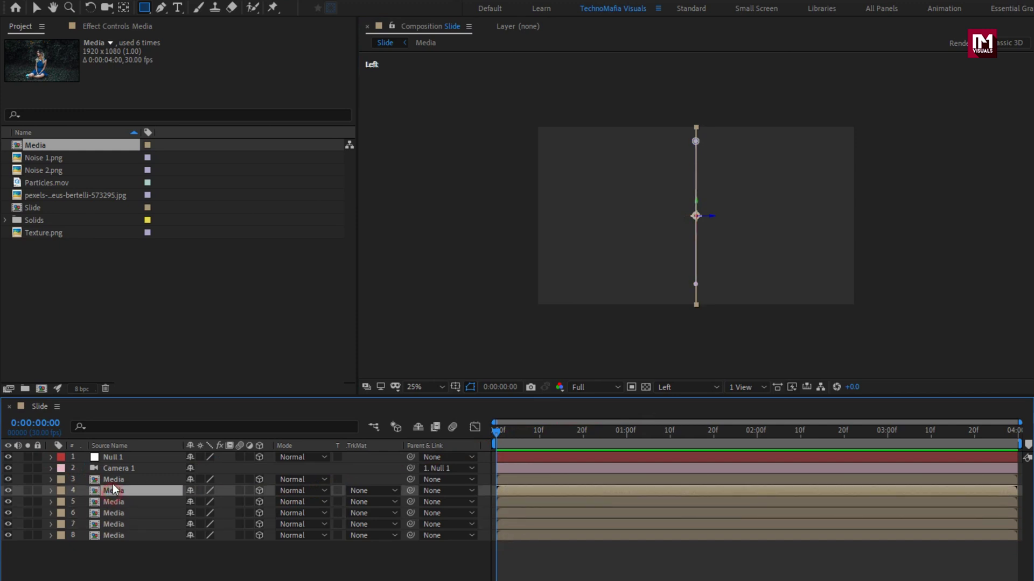
pyautogui.click(117, 521)
pyautogui.keyDown('shift'); pyautogui.click(113, 513); pyautogui.keyUp('shift')
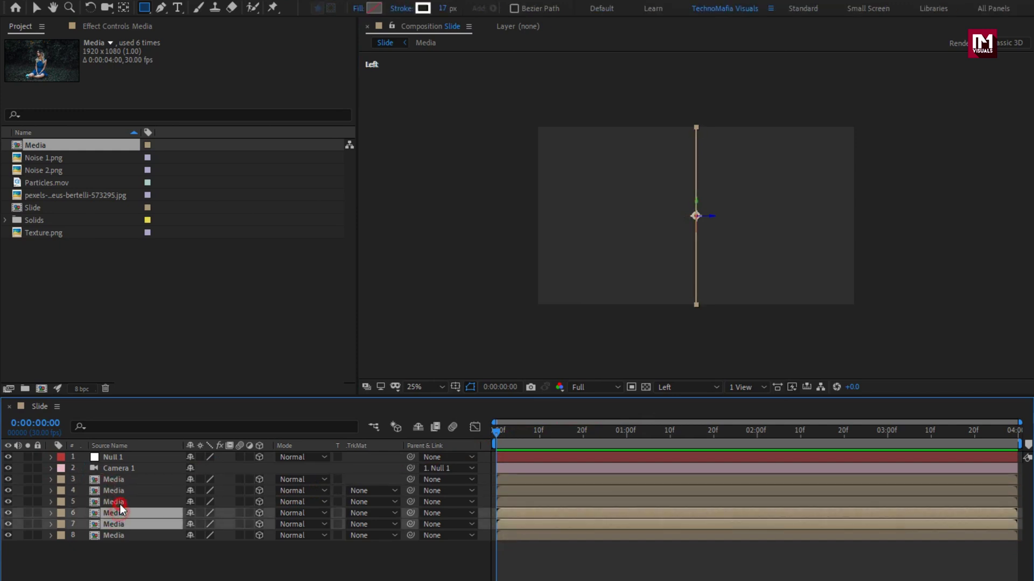
pyautogui.keyDown('shift'); pyautogui.click(114, 502); pyautogui.keyUp('shift')
pyautogui.keyDown('shift'); pyautogui.click(118, 490); pyautogui.keyUp('shift')
pyautogui.keyDown('shift'); pyautogui.click(121, 480); pyautogui.keyUp('shift')
pyautogui.press('p')
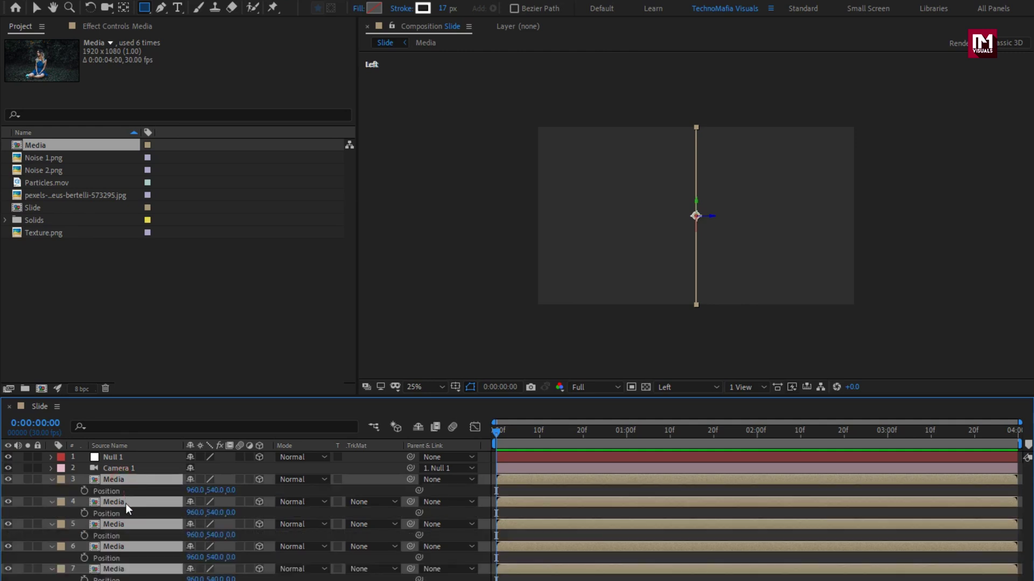
# - Spread Media layers 7, 6, 5, 4 and 3 toward the camera with Z positions of -165, -341, -575, -813 and -1017
pyautogui.click(122, 569)
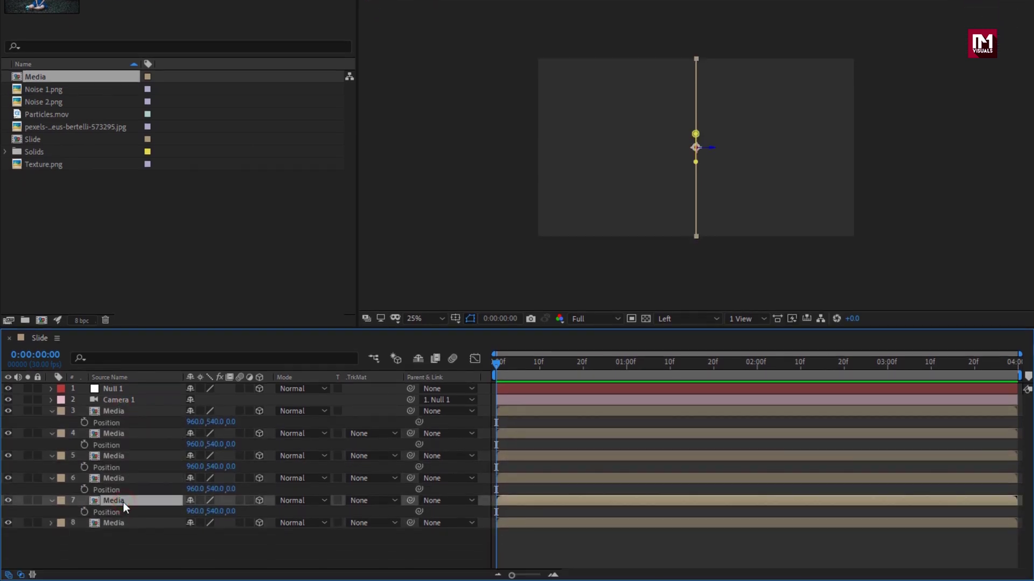
pyautogui.moveTo(122, 502)
pyautogui.mouseDown()
pyautogui.moveTo(224, 516)
pyautogui.moveTo(118, 512)
pyautogui.mouseUp()
pyautogui.moveTo(232, 489); pyautogui.dragTo(138, 452)
pyautogui.moveTo(238, 443); pyautogui.dragTo(151, 444)
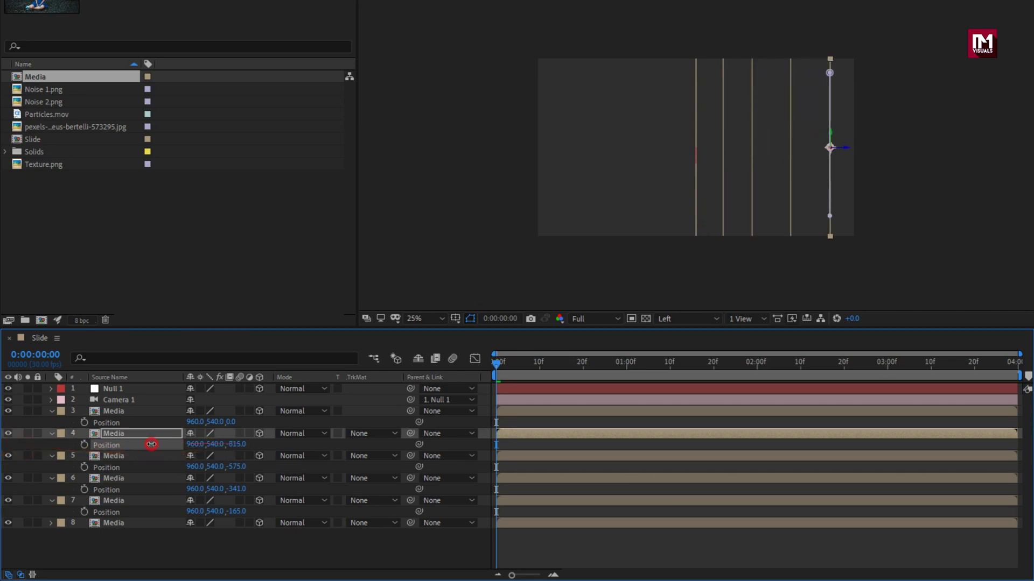
pyautogui.moveTo(231, 422); pyautogui.dragTo(33, 423)
pyautogui.moveTo(231, 422); pyautogui.dragTo(16, 425)
pyautogui.moveTo(237, 426); pyautogui.dragTo(211, 425)
# - Switch the view to Camera 1 and scrub the timeline to preview the camera move
pyautogui.click(138, 401)
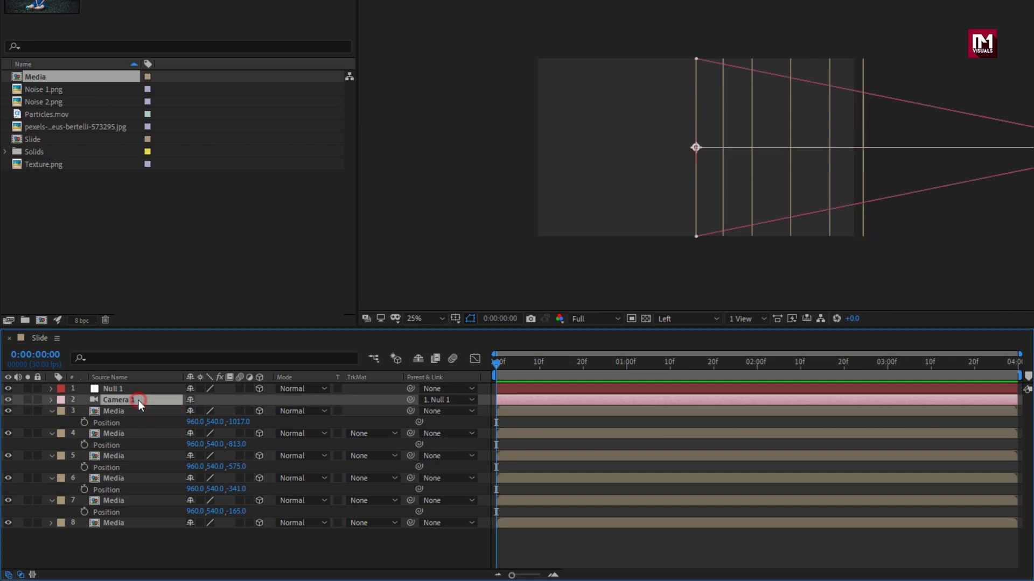
pyautogui.click(667, 321)
pyautogui.click(684, 349)
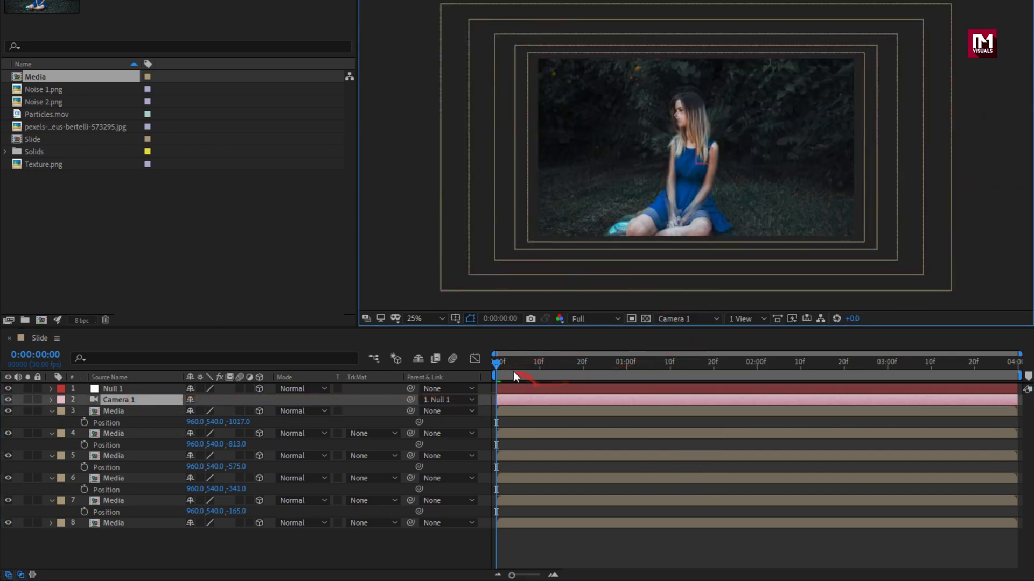
pyautogui.moveTo(512, 368); pyautogui.dragTo(487, 362)
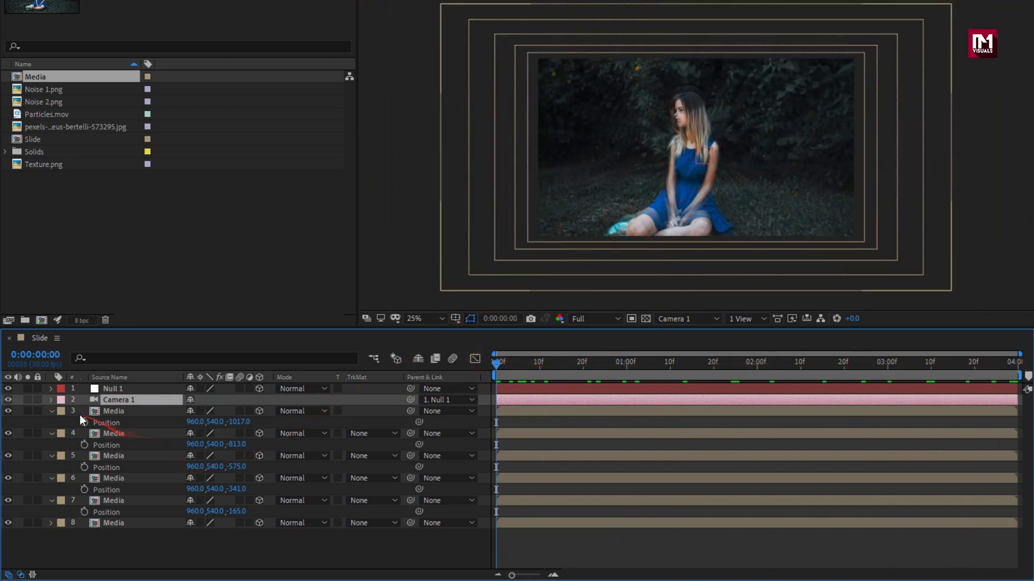
# - Reveal the Scale properties of Media layers 3 to 7 and fit the composition in the viewer
pyautogui.click(110, 412)
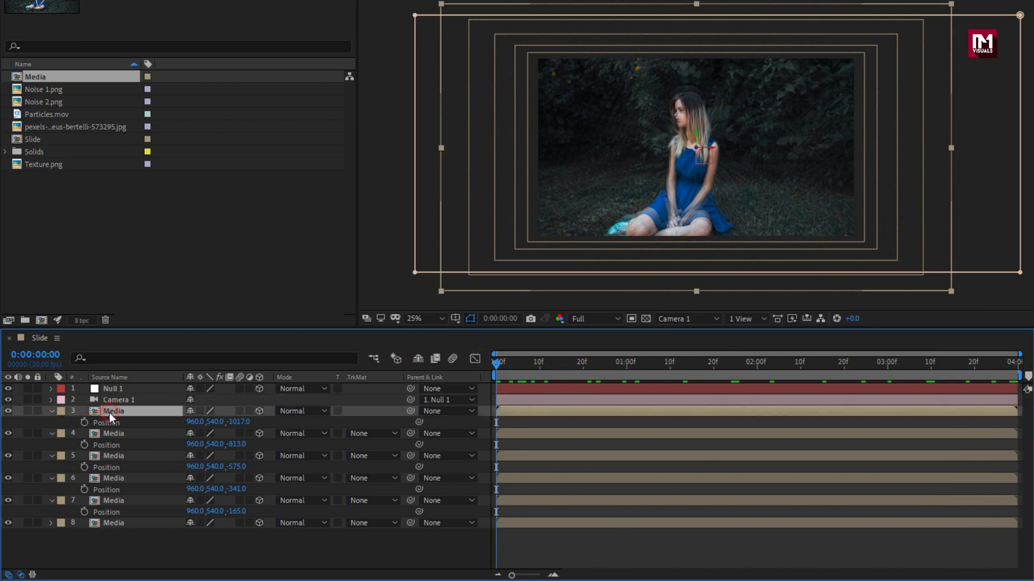
pyautogui.keyDown('shift'); pyautogui.click(130, 502); pyautogui.keyUp('shift')
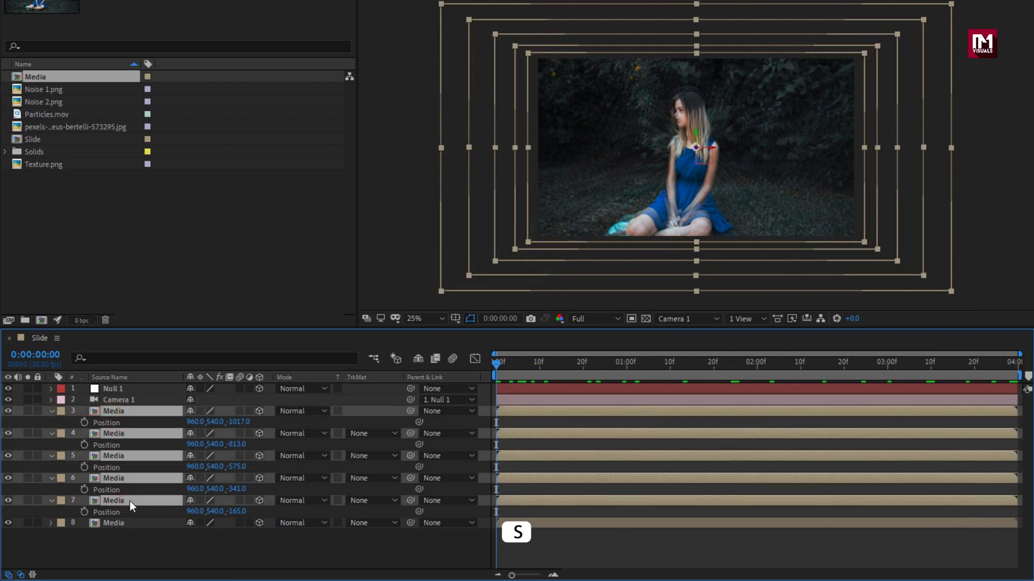
pyautogui.press('s')
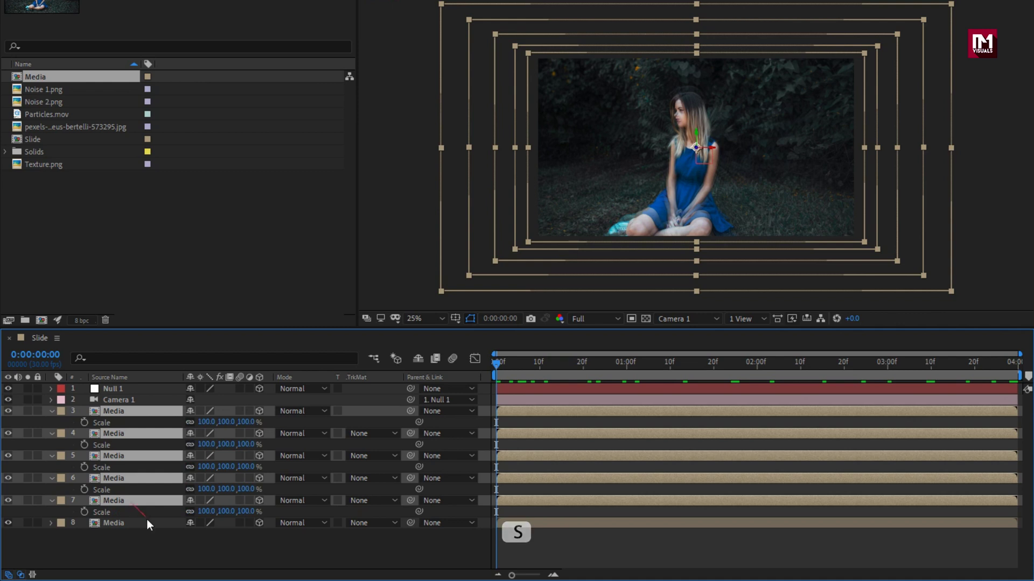
pyautogui.click(153, 531)
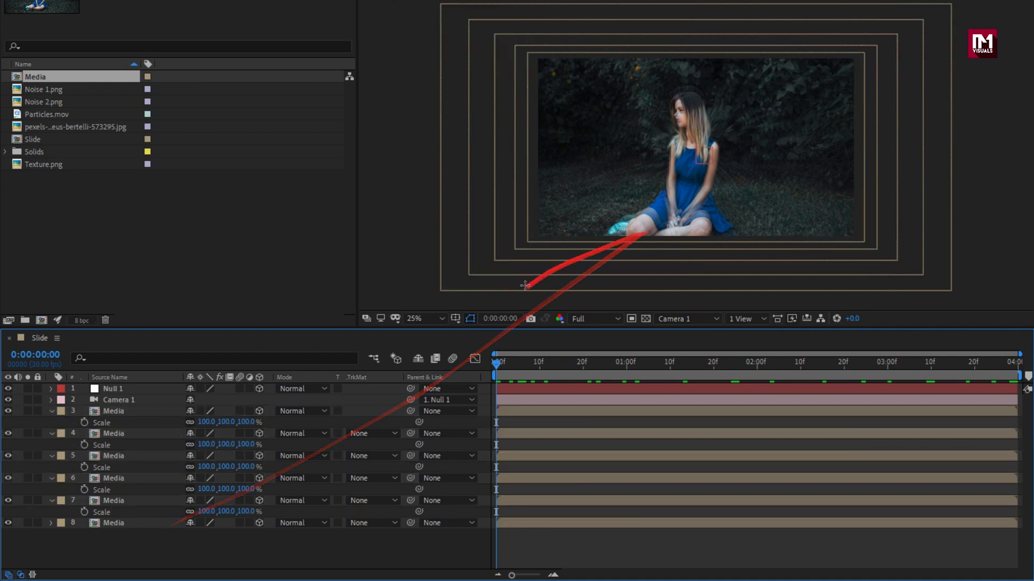
pyautogui.click(432, 319)
pyautogui.click(434, 332)
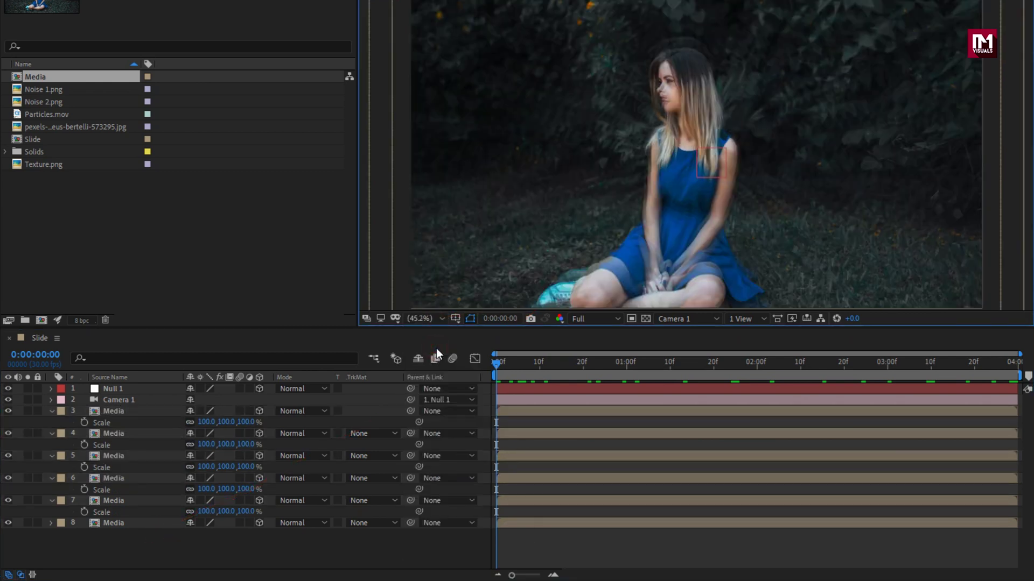
# - Scale Media layers 7, 6, 5 and 4 down to 94, 88, 79 and 71 percent to match the camera frame
pyautogui.click(137, 500)
pyautogui.moveTo(249, 512); pyautogui.dragTo(242, 466)
pyautogui.click(127, 480)
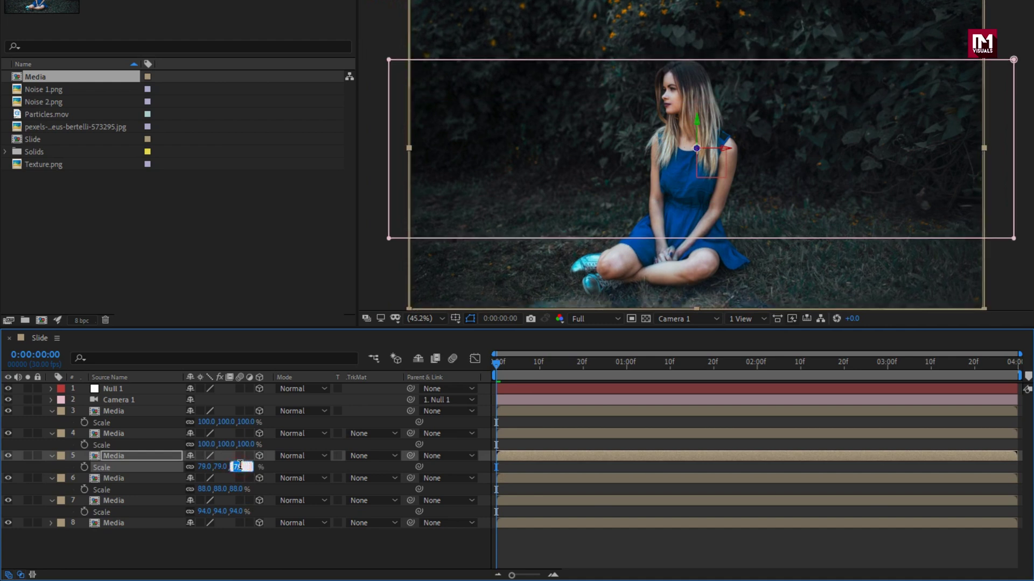
pyautogui.click(135, 435)
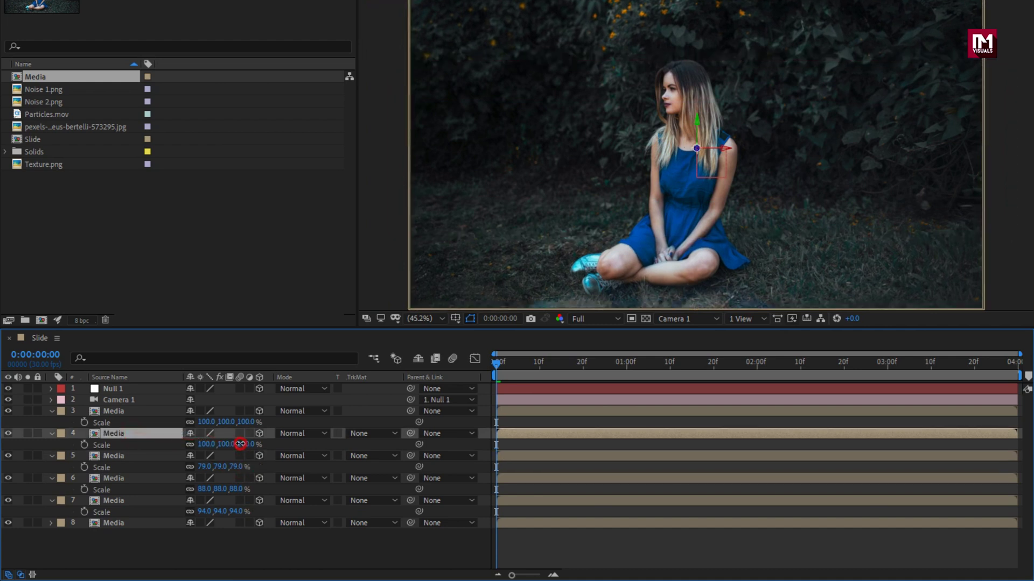
pyautogui.moveTo(241, 443); pyautogui.dragTo(215, 439)
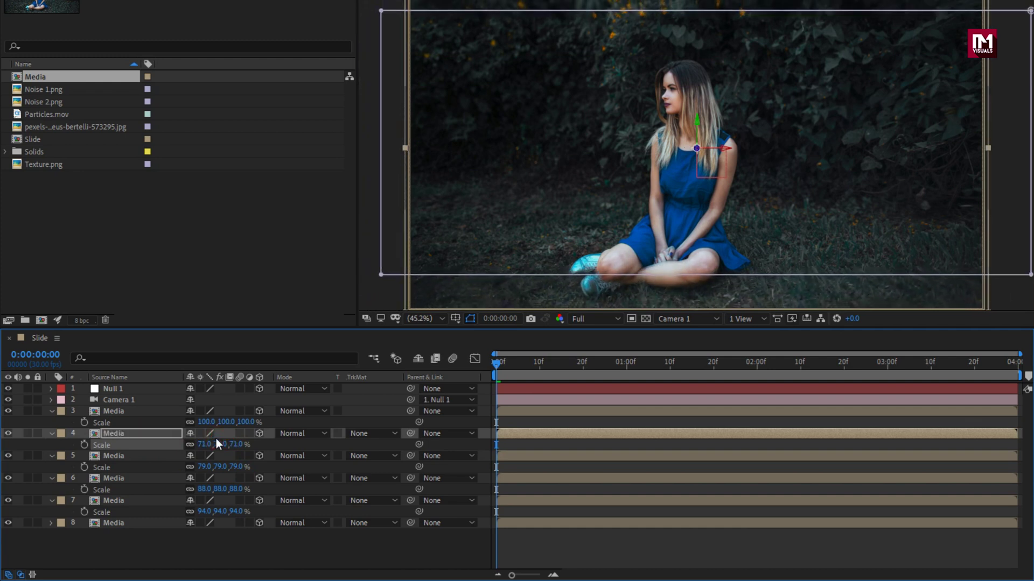
# - Scale Media layer 3 down to 63 percent
pyautogui.click(136, 412)
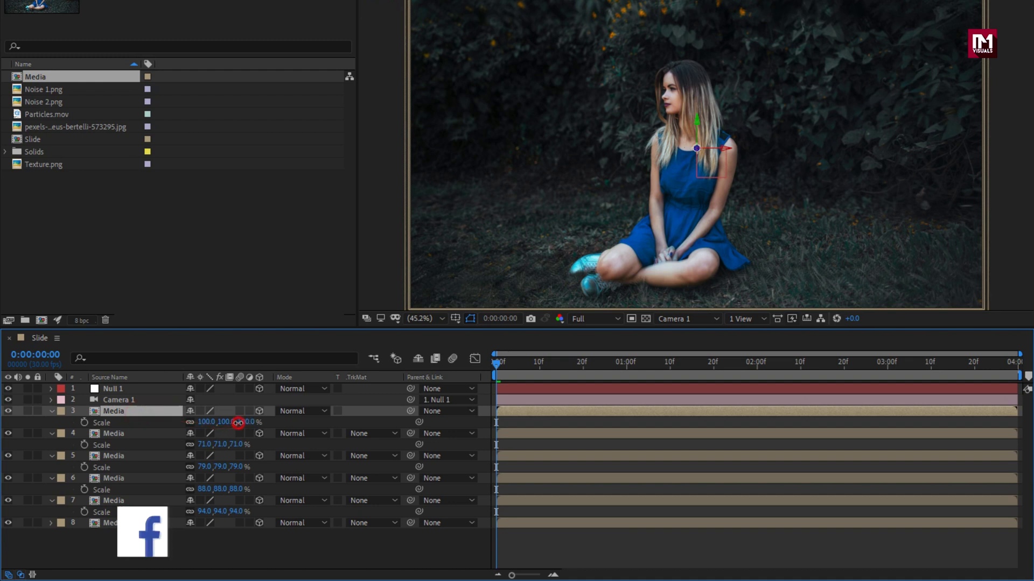
pyautogui.moveTo(238, 422); pyautogui.dragTo(214, 422)
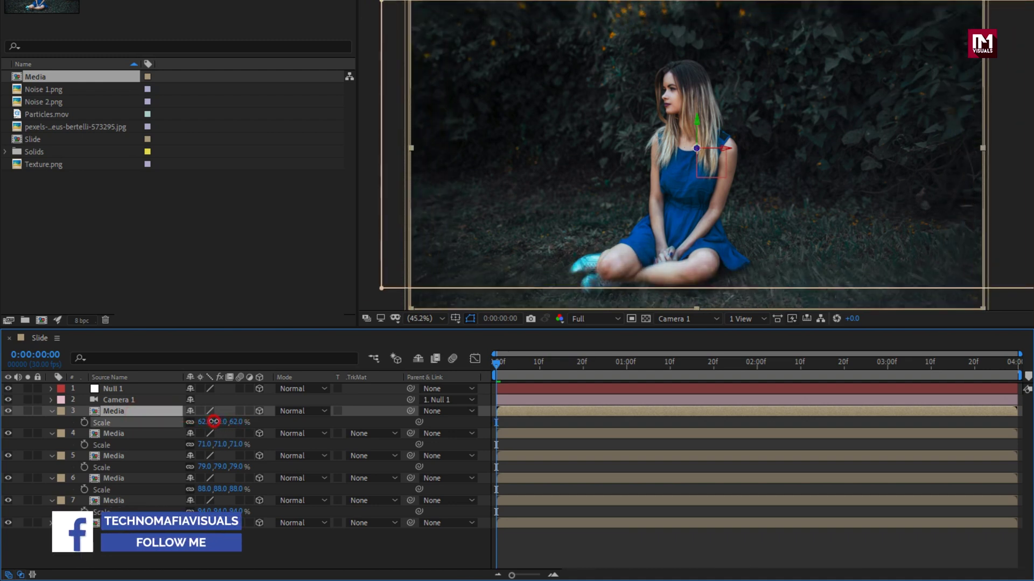
pyautogui.click(238, 423)
pyautogui.press('Up')
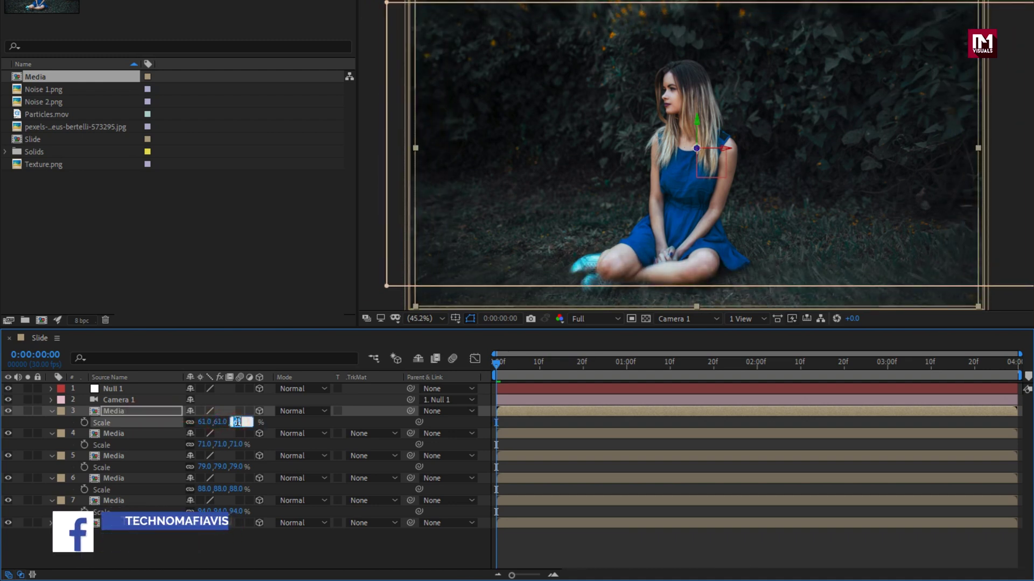
# - Fine-tune the Scale of Media layer 4 to 70 percent and Media layer 6 to 89 percent
pyautogui.click(237, 444)
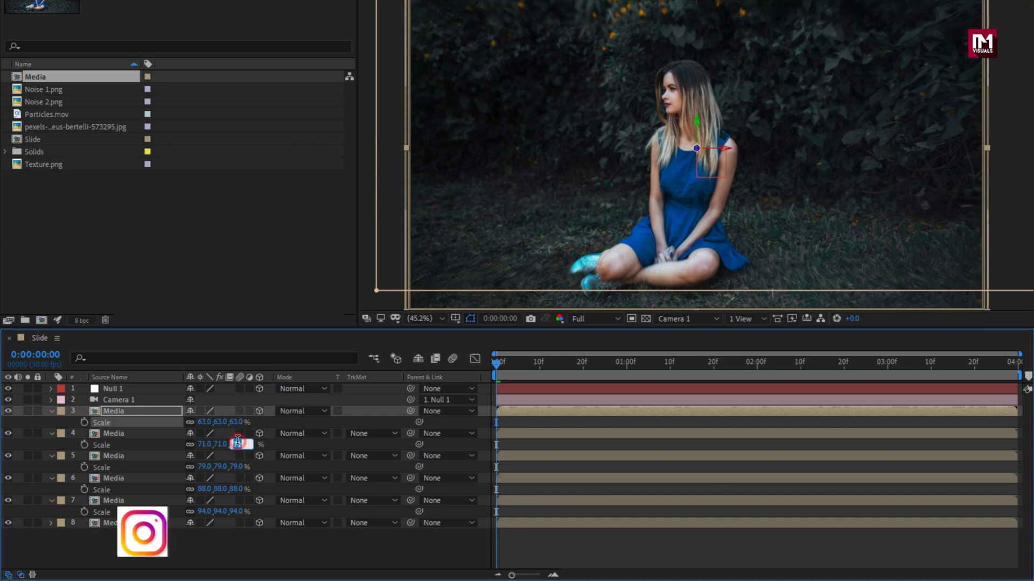
pyautogui.press('Down')
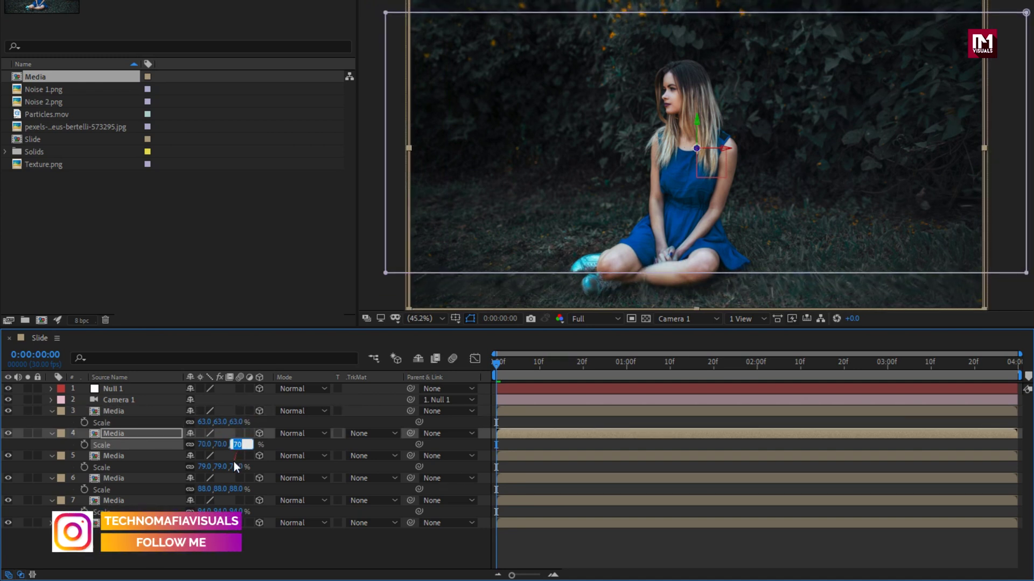
pyautogui.click(232, 466)
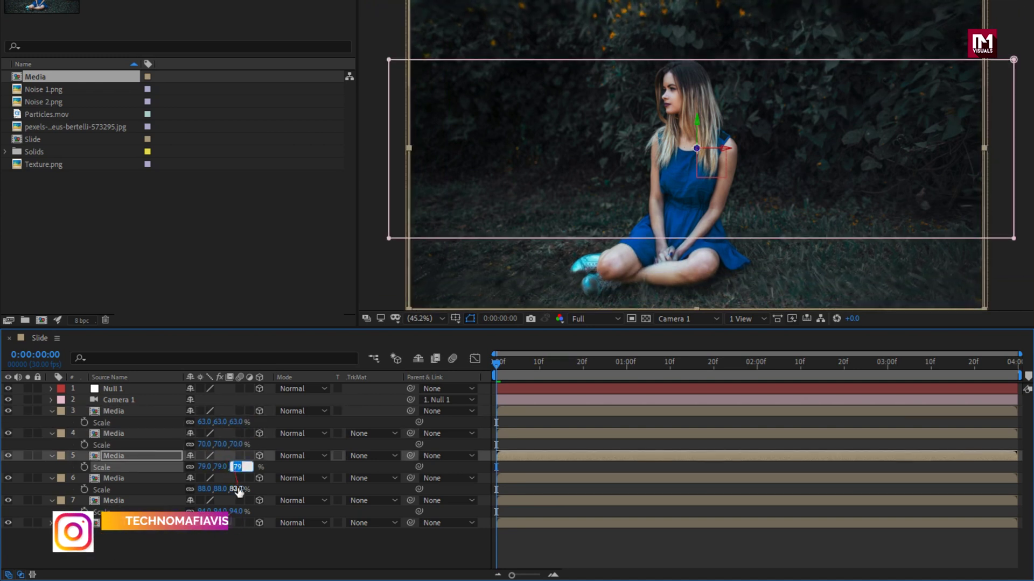
pyautogui.click(238, 488)
pyautogui.press('Up')
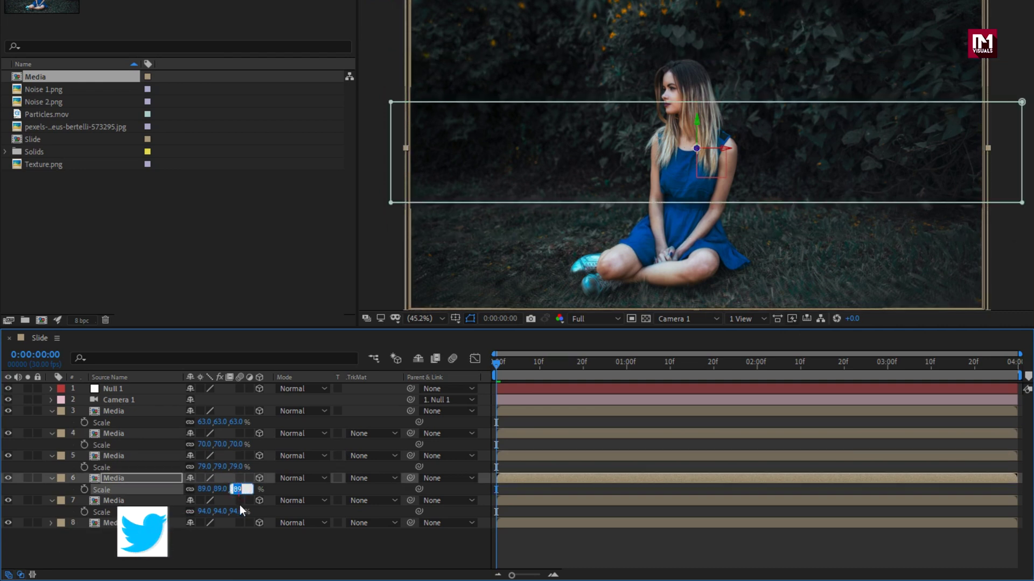
# - Try a larger Scale on Media layer 7, restore it to 94 percent, and compare the outlines of layers 7, 6 and 5
pyautogui.click(240, 509)
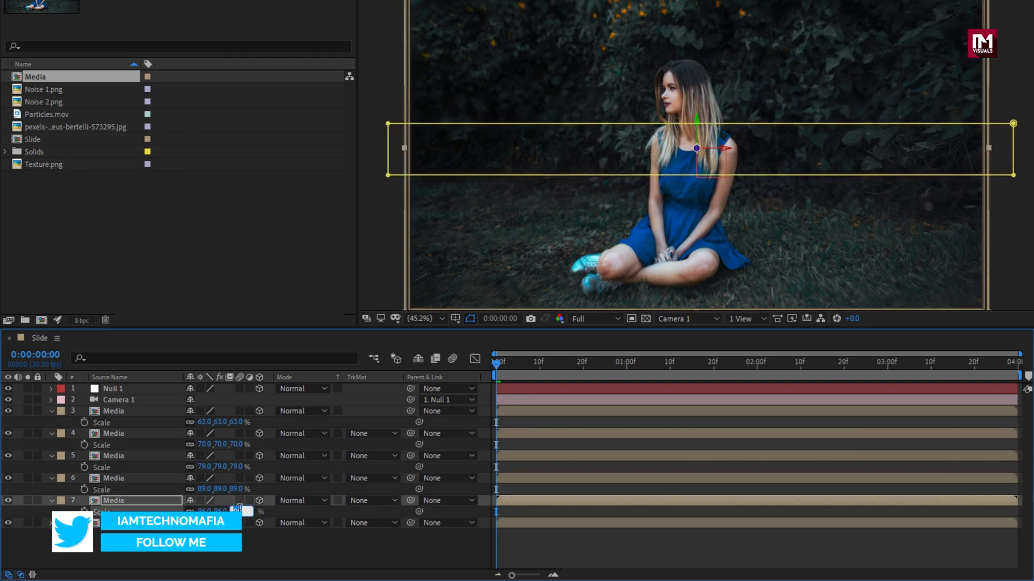
pyautogui.press('Down')
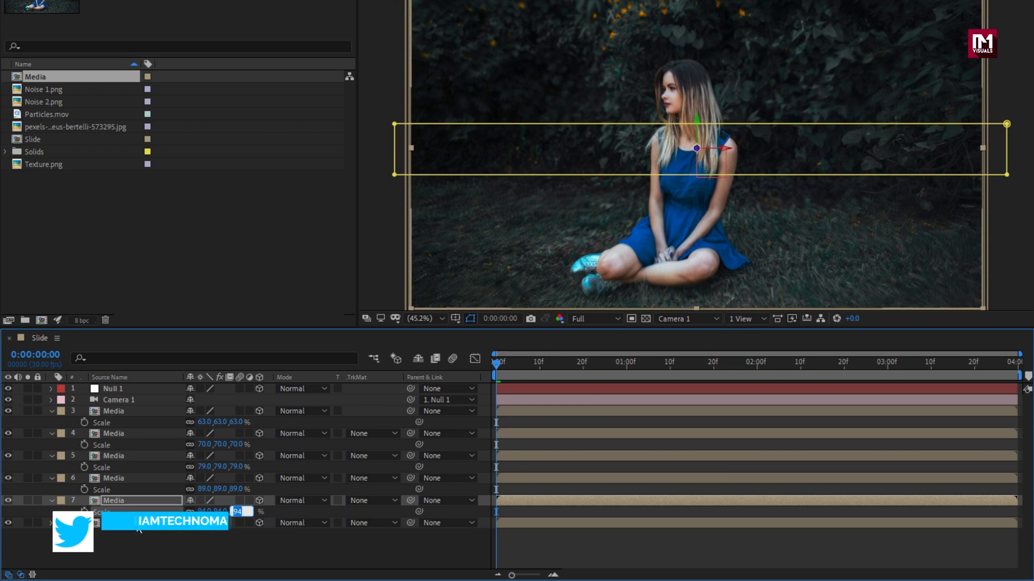
pyautogui.click(127, 501)
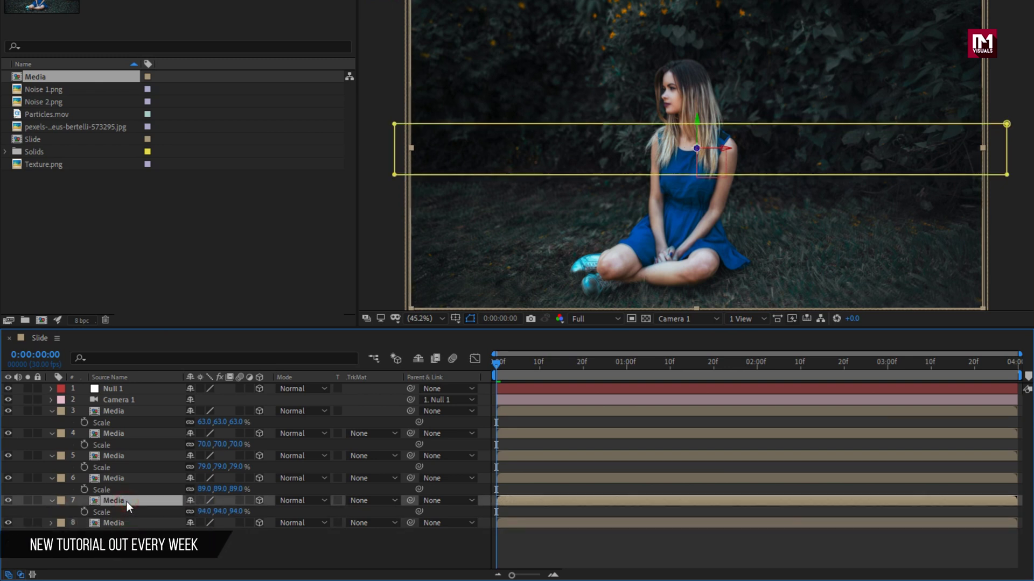
pyautogui.click(118, 482)
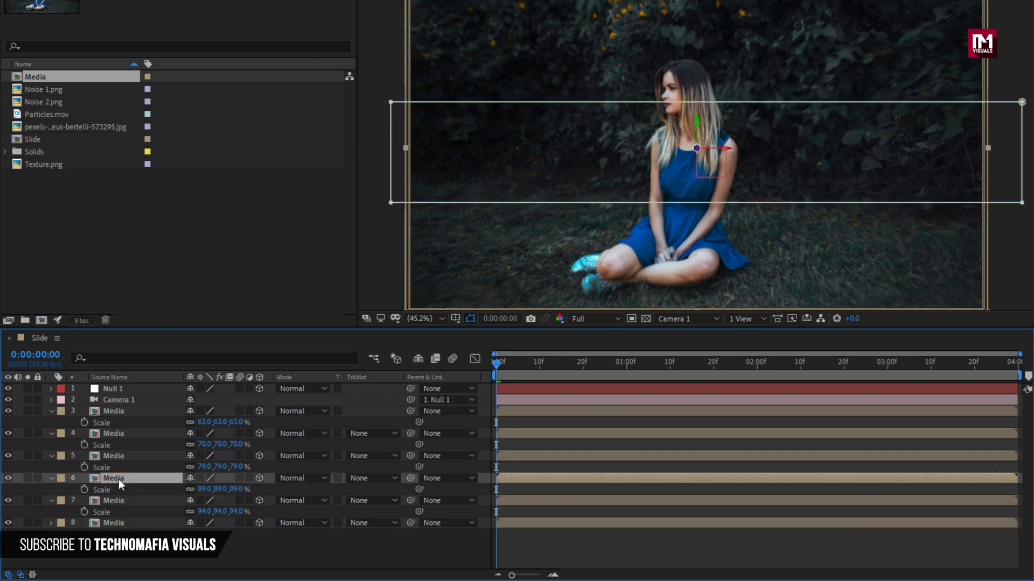
pyautogui.click(118, 460)
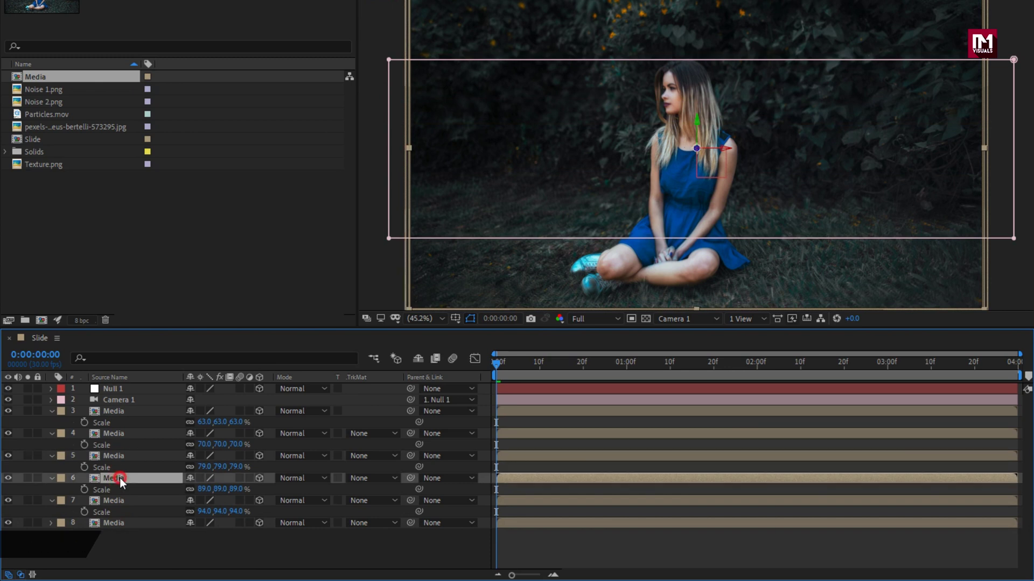
# - Set the Scale of Media layer 6 to 88 percent
pyautogui.click(119, 478)
pyautogui.moveTo(237, 489); pyautogui.dragTo(233, 489)
pyautogui.click(237, 489)
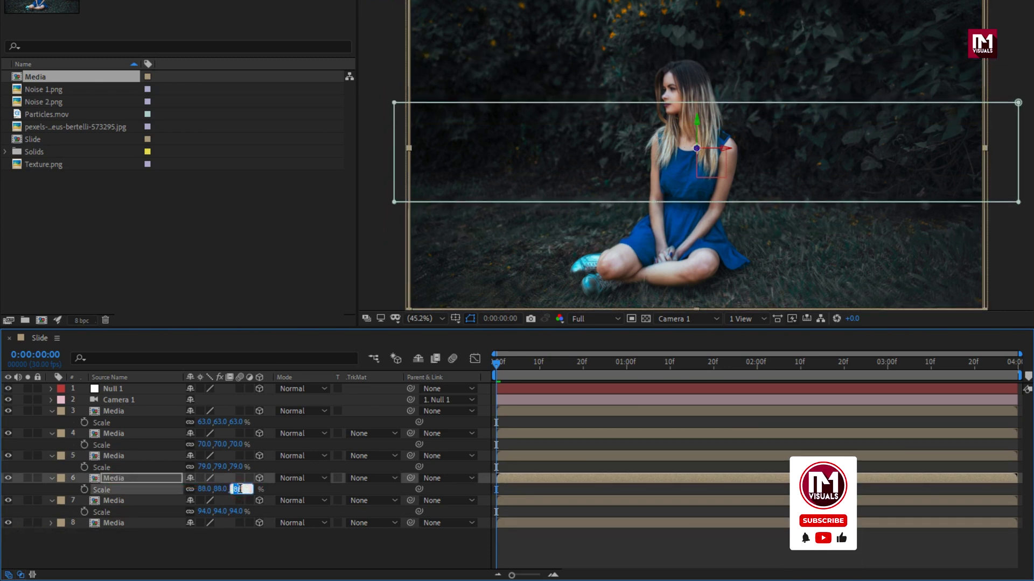
pyautogui.press('Up')
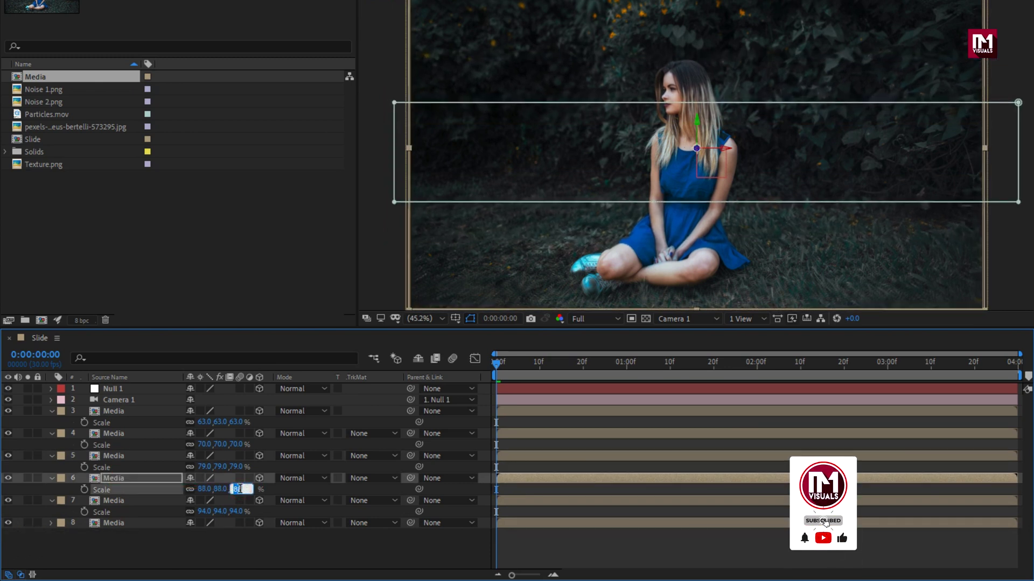
pyautogui.click(285, 531)
# - Scrub the timeline to 0:00:01:06 to check the parallax motion and collapse all open layer properties
pyautogui.click(503, 364)
pyautogui.moveTo(503, 363); pyautogui.dragTo(651, 357)
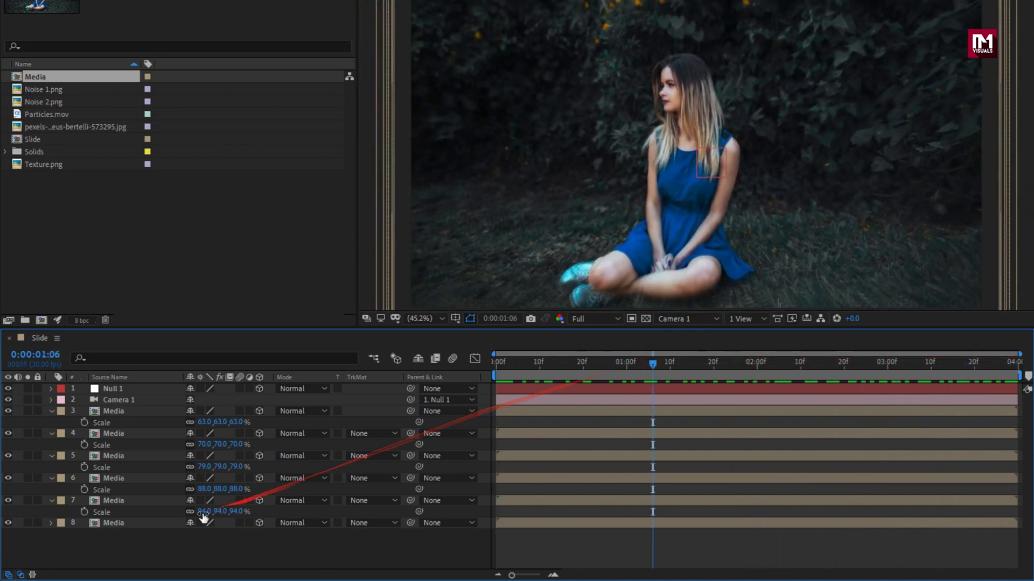
pyautogui.press('u')
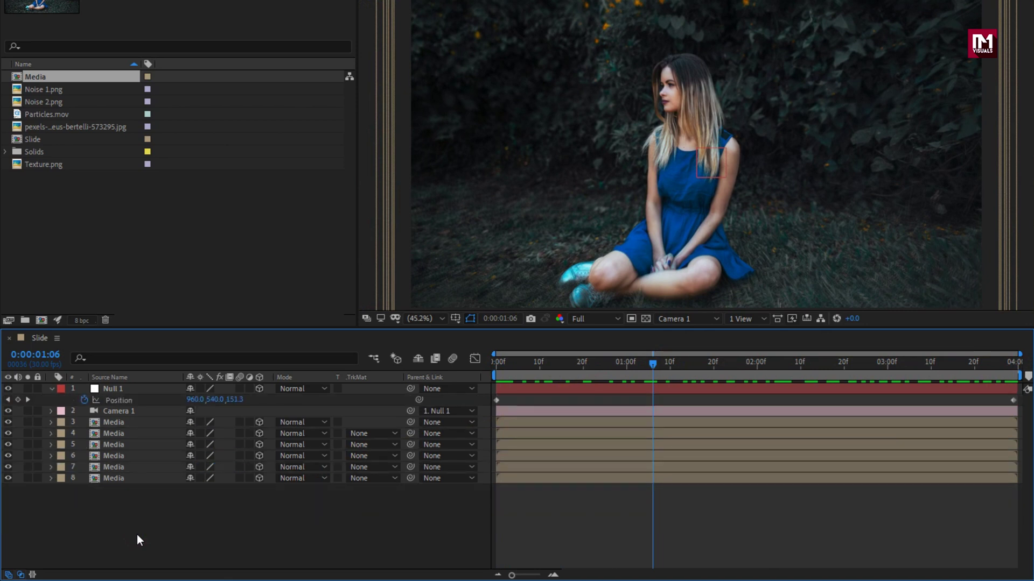
pyautogui.click(51, 388)
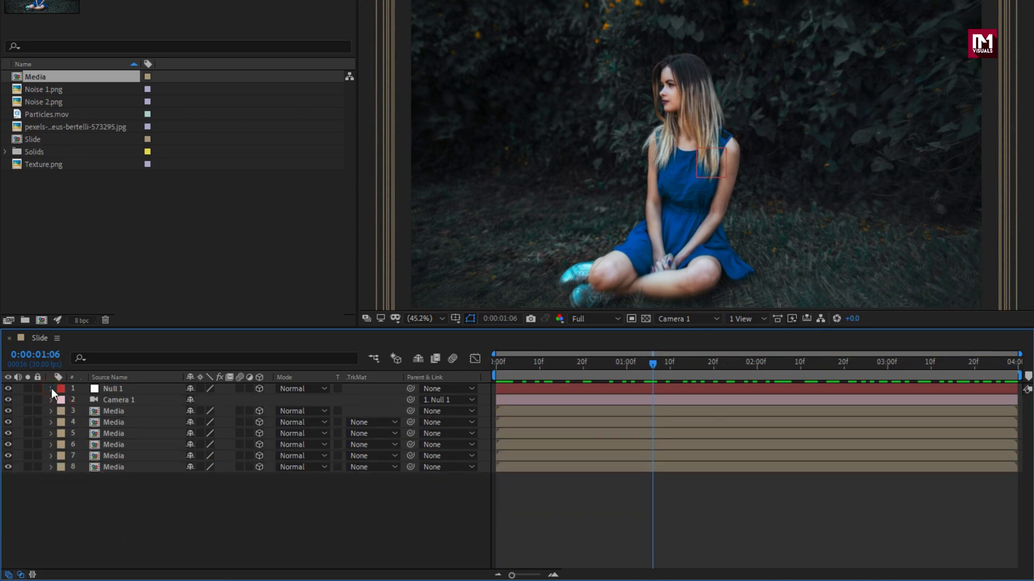
# - Place Particles.mov directly below Camera 1 as a 3D layer with the Screen blending mode
pyautogui.click(42, 115)
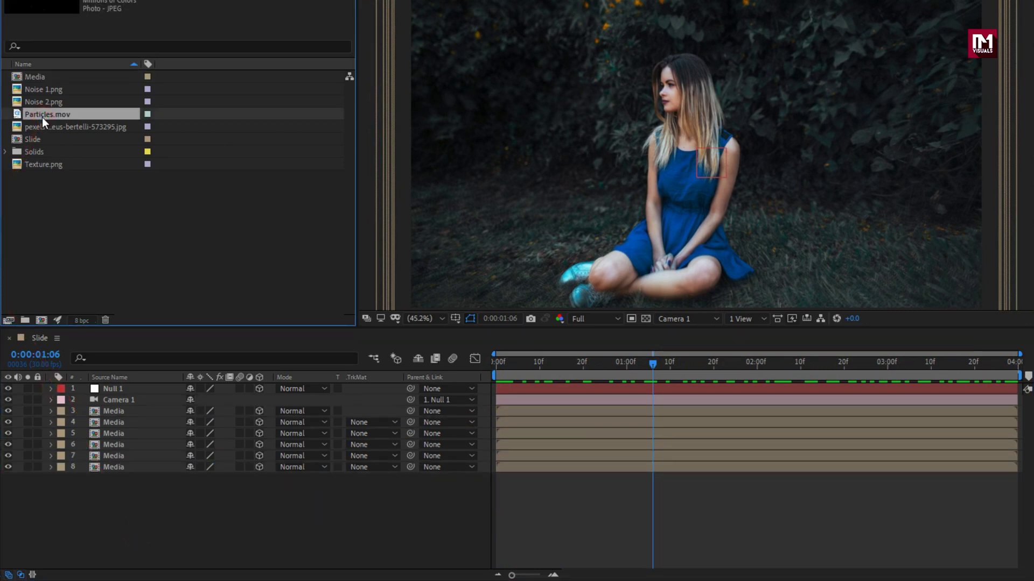
pyautogui.moveTo(42, 118); pyautogui.dragTo(123, 408)
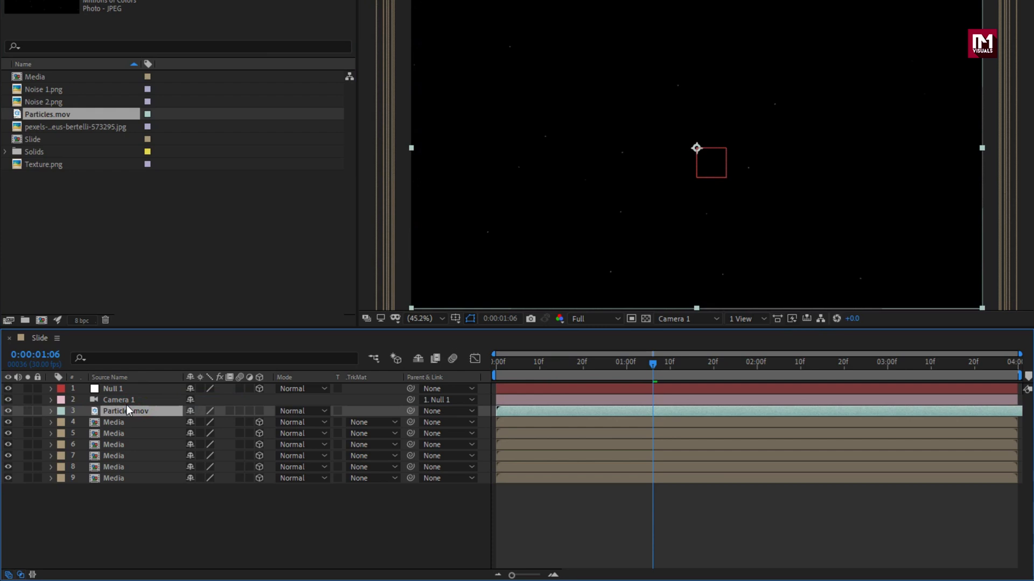
pyautogui.click(293, 411)
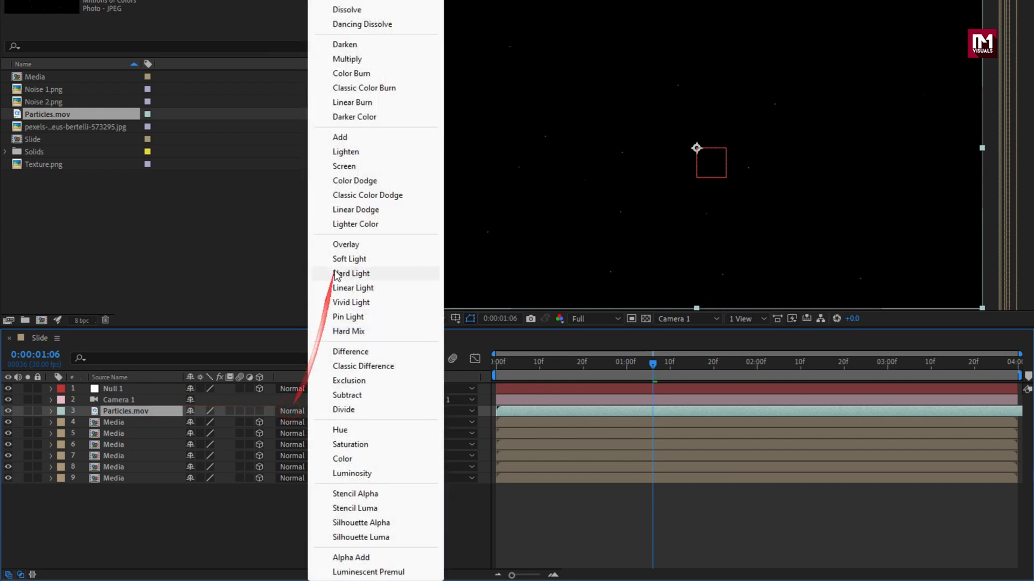
pyautogui.click(348, 167)
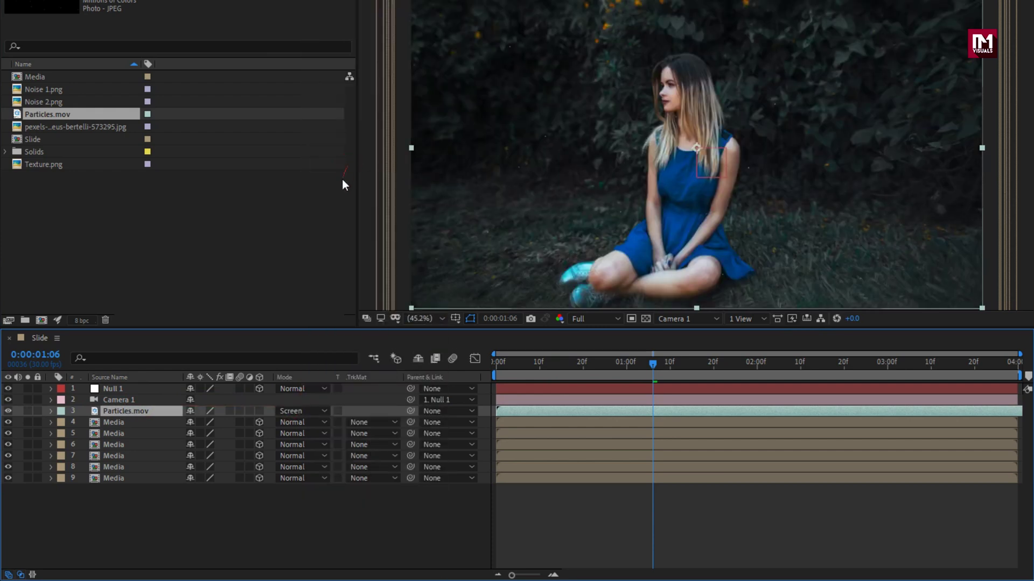
pyautogui.click(259, 412)
# - Set the Opacity of the Particles.mov layer to 70 percent
pyautogui.press('t')
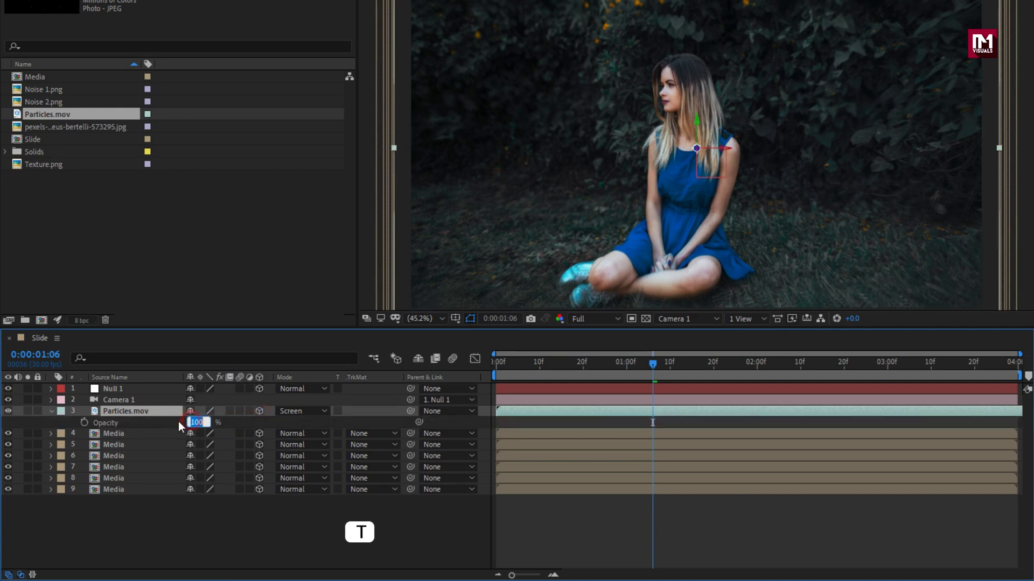
pyautogui.write('70')
pyautogui.press('Return')
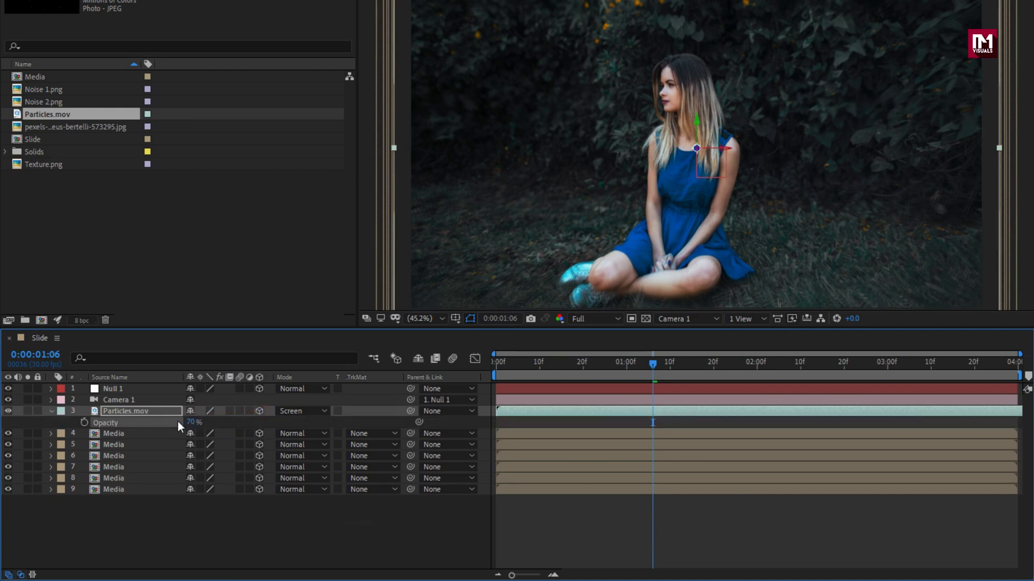
# - Duplicate the Particles.mov layer and set the Z Orientation of the upper copy to 180°
pyautogui.hotkey('ctrl', 'd')
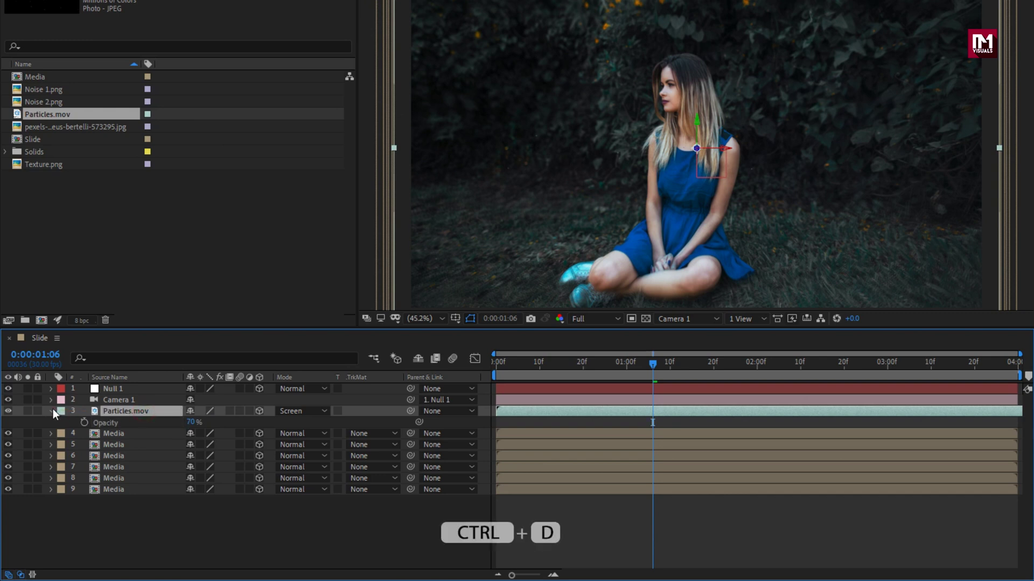
pyautogui.click(51, 411)
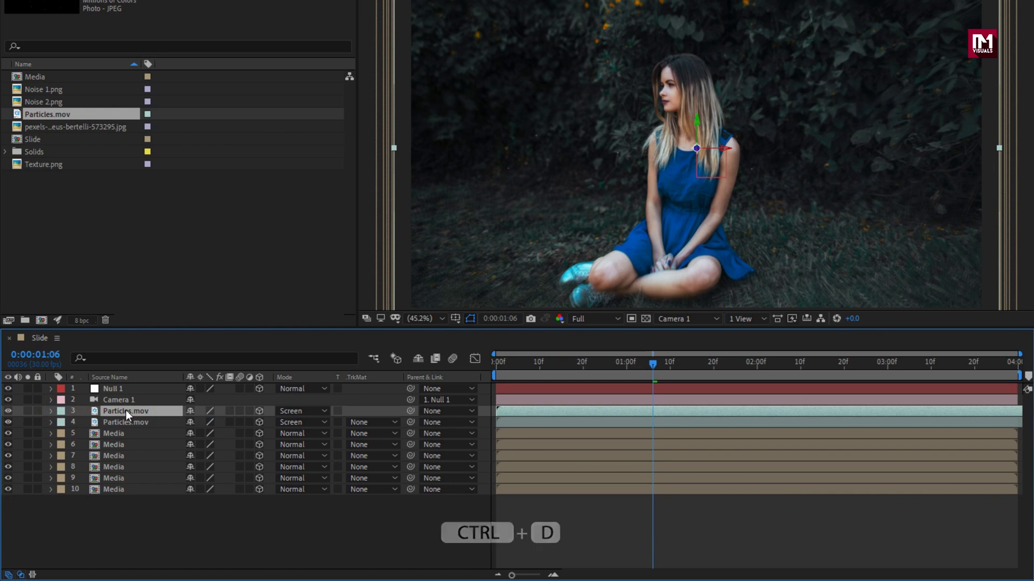
pyautogui.press('r')
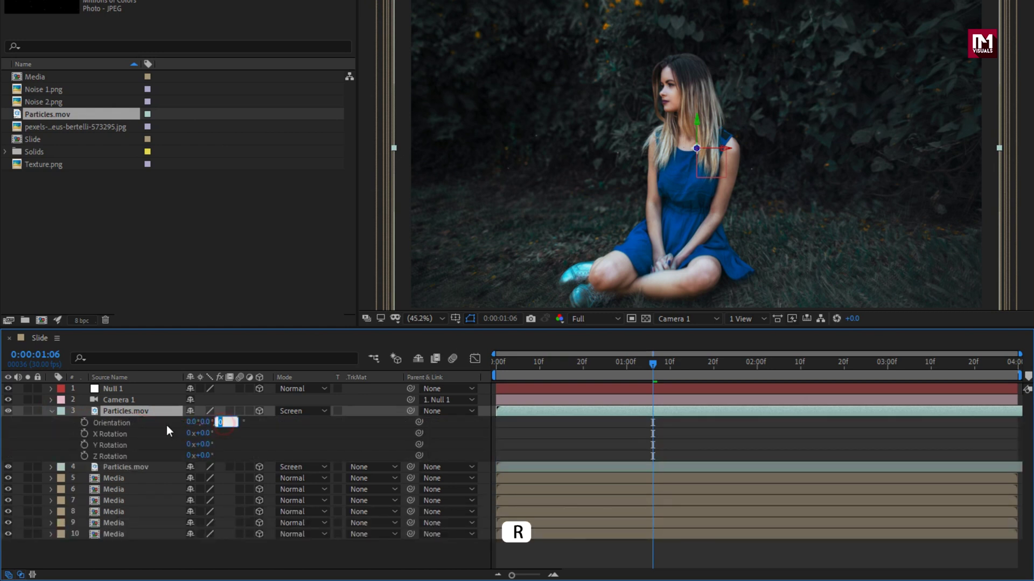
pyautogui.write('180')
pyautogui.press('Return')
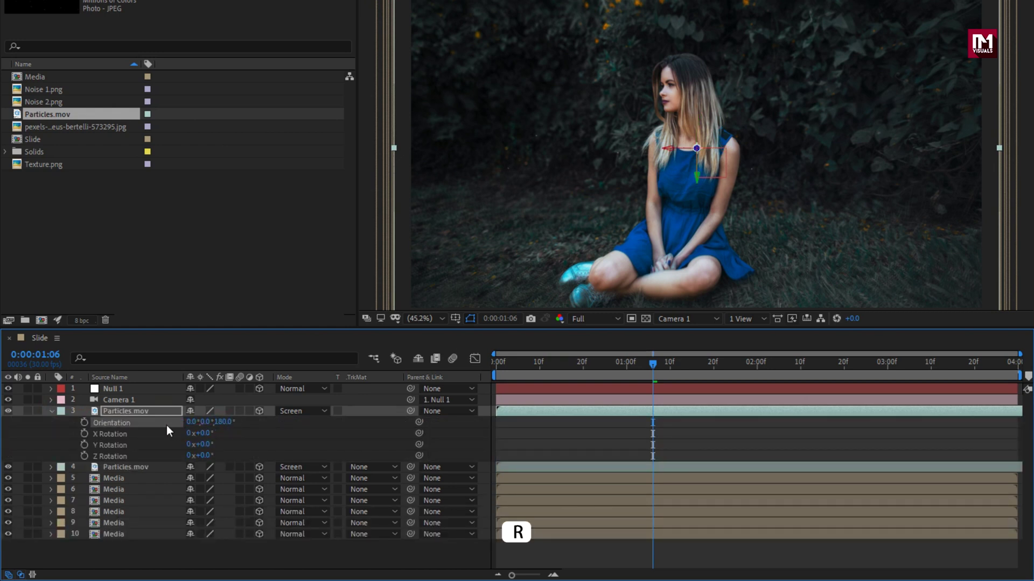
pyautogui.click(52, 412)
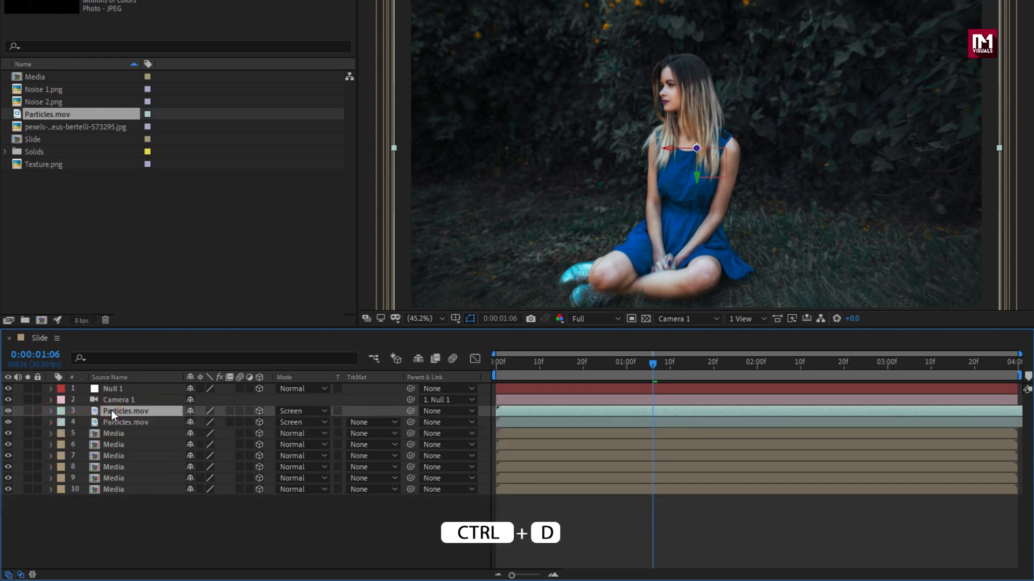
# - Duplicate the rotated Particles.mov layer, set the new copy's X Orientation to 180°, and scrub the timeline to preview the particles
pyautogui.hotkey('ctrl', 'd')
pyautogui.press('r')
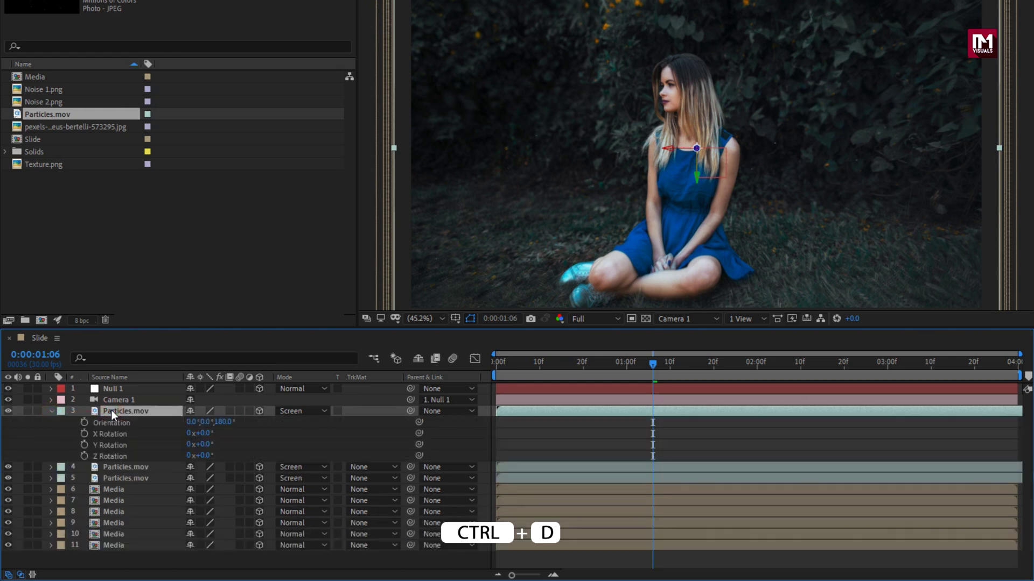
pyautogui.click(191, 422)
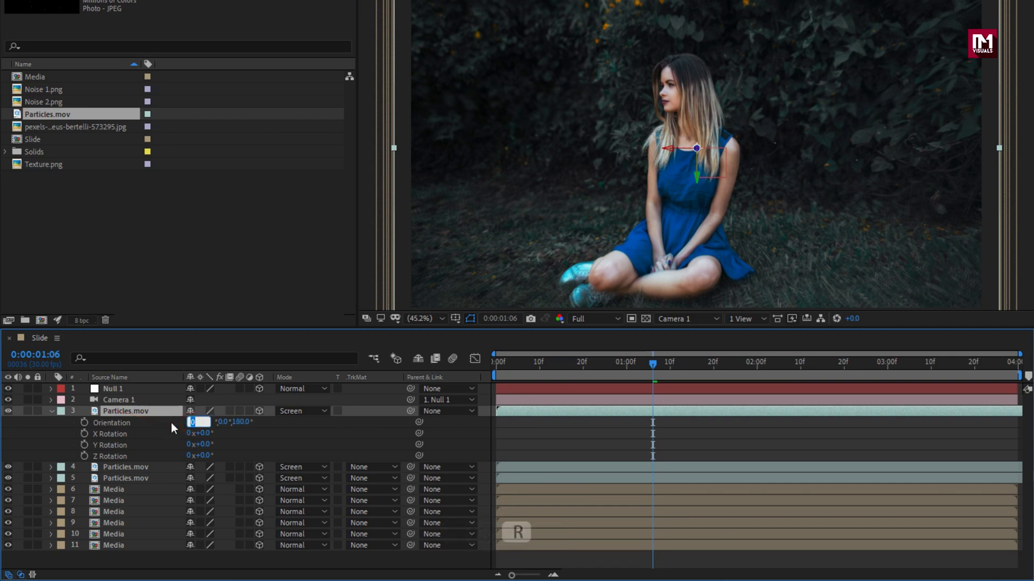
pyautogui.write('180')
pyautogui.click(172, 424)
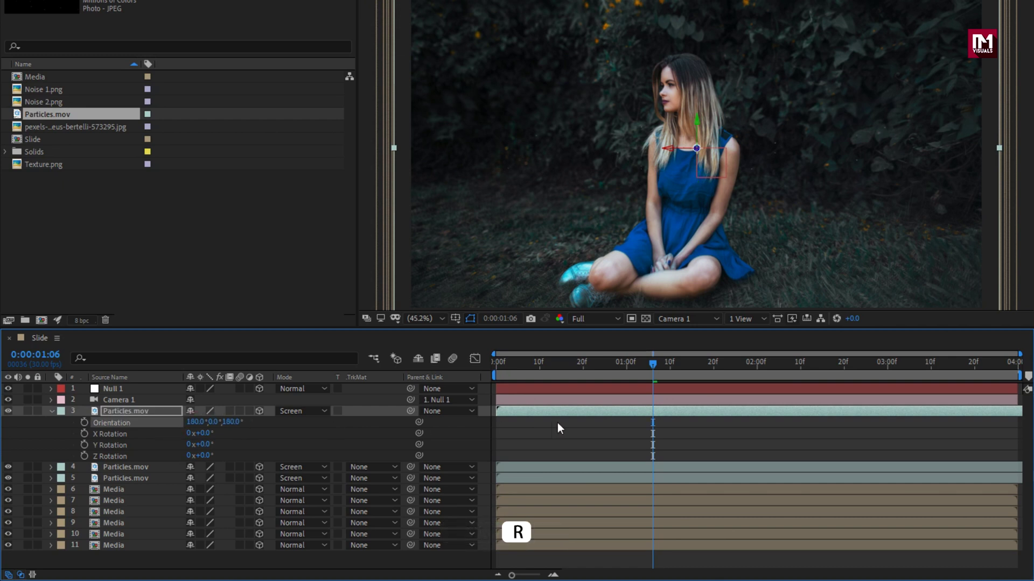
pyautogui.moveTo(863, 366); pyautogui.dragTo(708, 371)
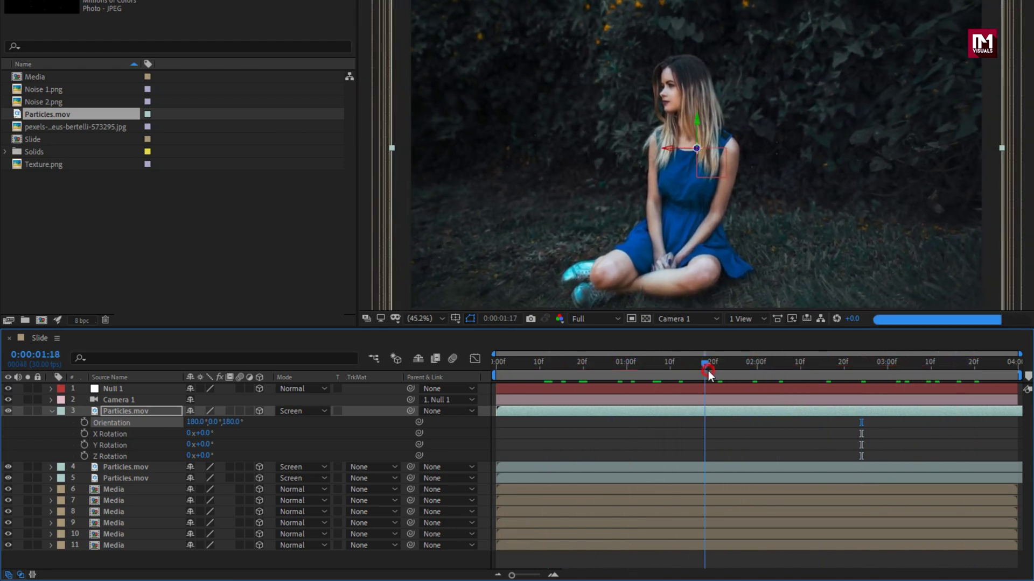
pyautogui.click(52, 412)
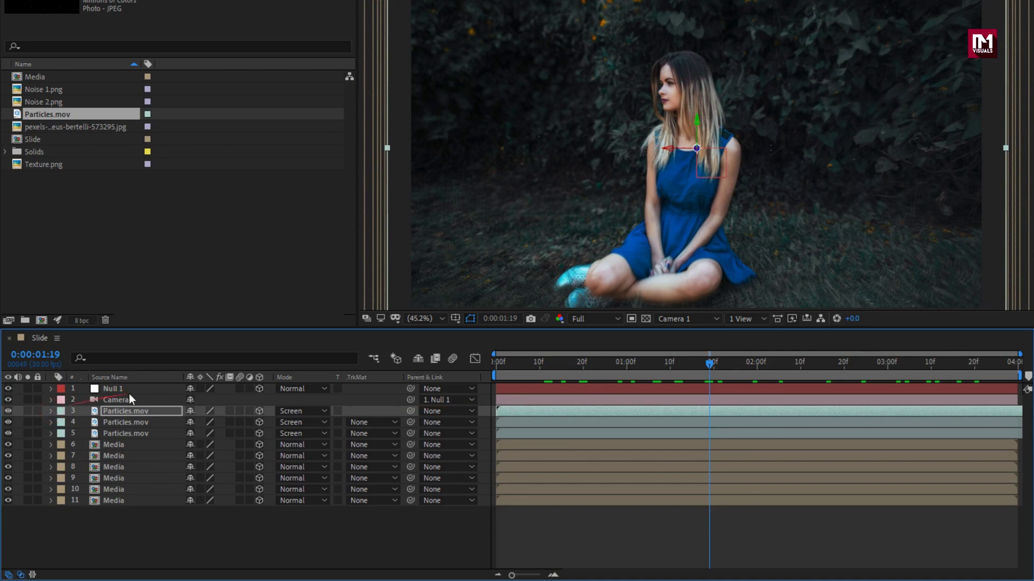
# - Create an adjustment layer above Null 1 in the Slide composition
pyautogui.rightClick(230, 396)
pyautogui.moveTo(253, 405)
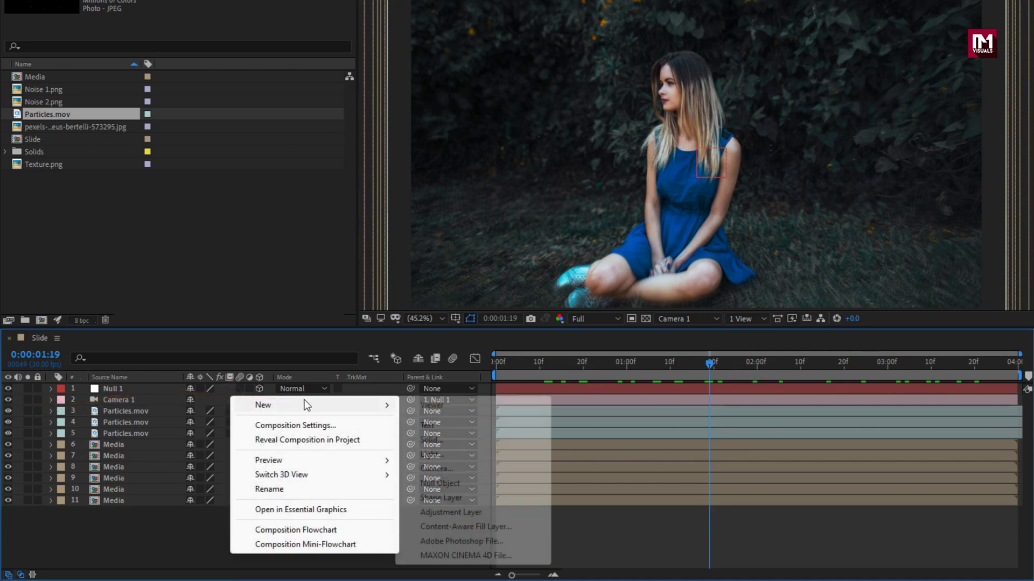
pyautogui.click(438, 512)
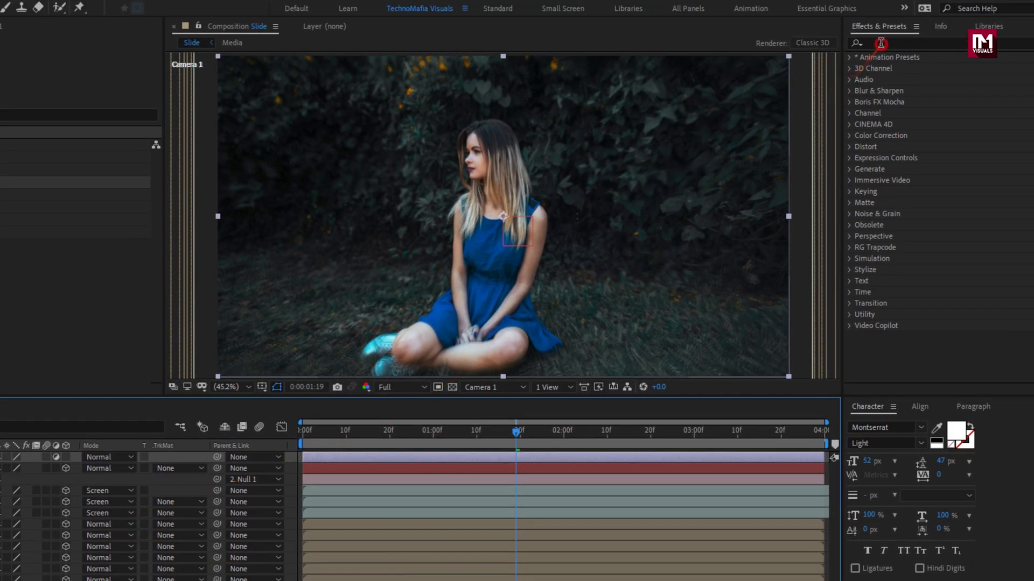
# - Apply Gaussian Blur (Legacy) to the adjustment layer and set its Blurriness to 10
pyautogui.click(936, 23)
pyautogui.write('gau')
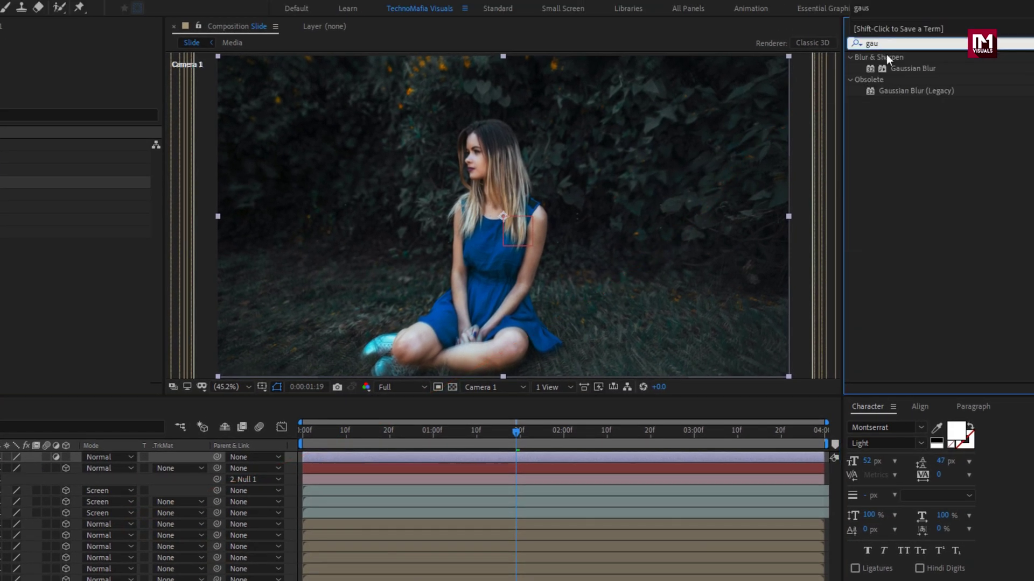
pyautogui.moveTo(915, 91); pyautogui.dragTo(617, 200)
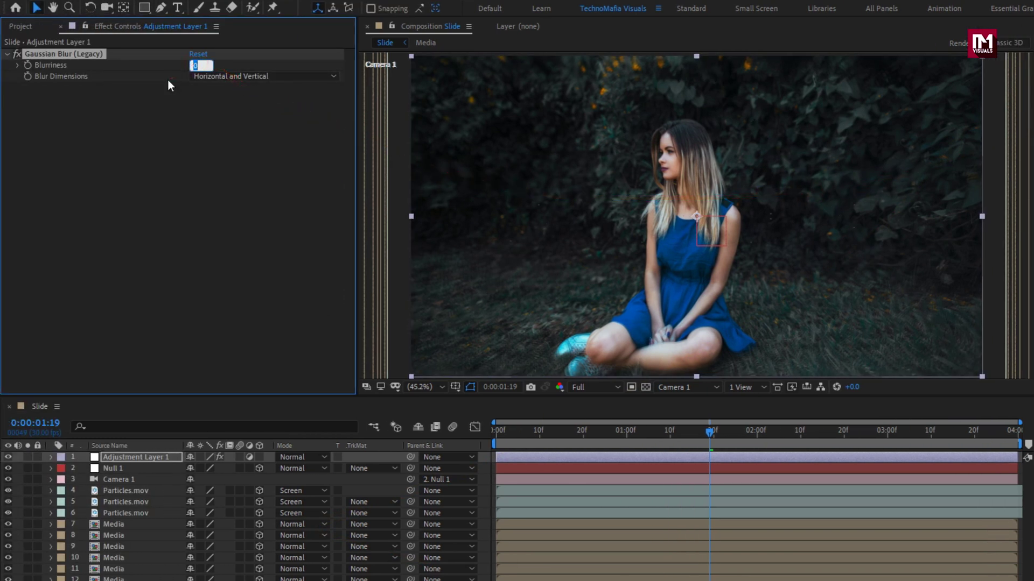
pyautogui.write('10')
pyautogui.press('Return')
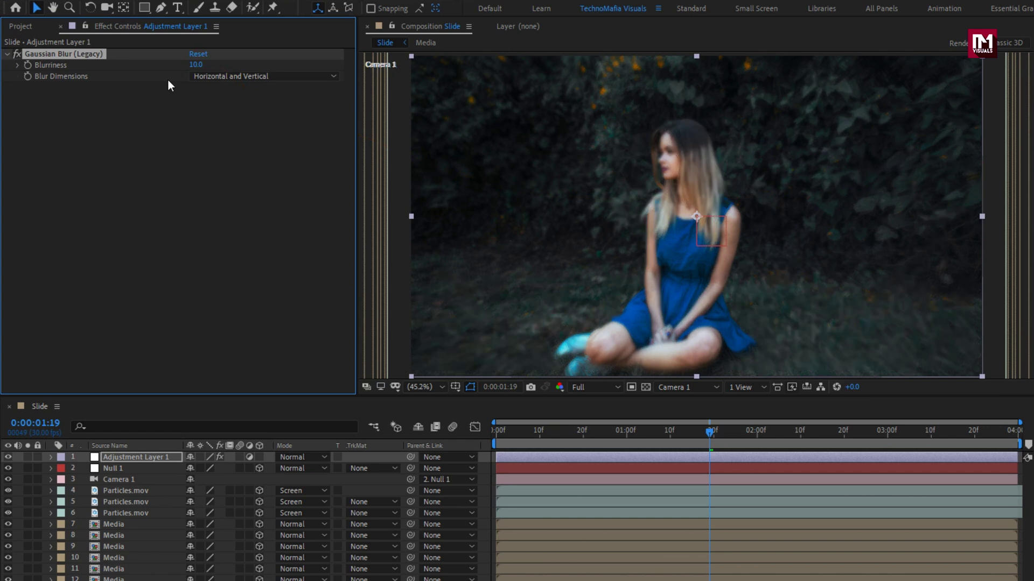
# - Draw a centred elliptical mask around the seated woman on Adjustment Layer 1 with the Ellipse tool and invert it
pyautogui.click(147, 11)
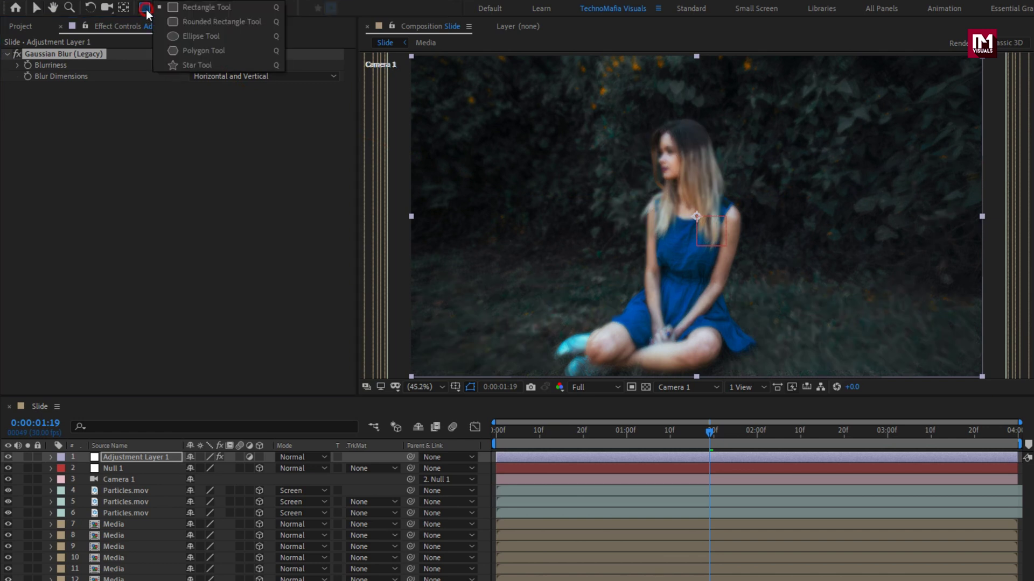
pyautogui.click(227, 35)
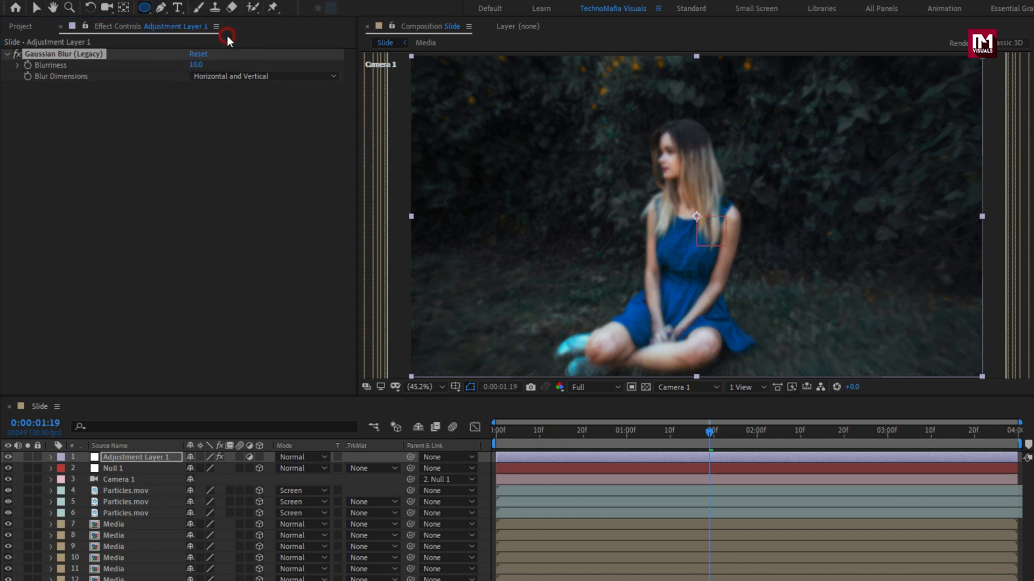
pyautogui.scroll(-2, 677, 217)
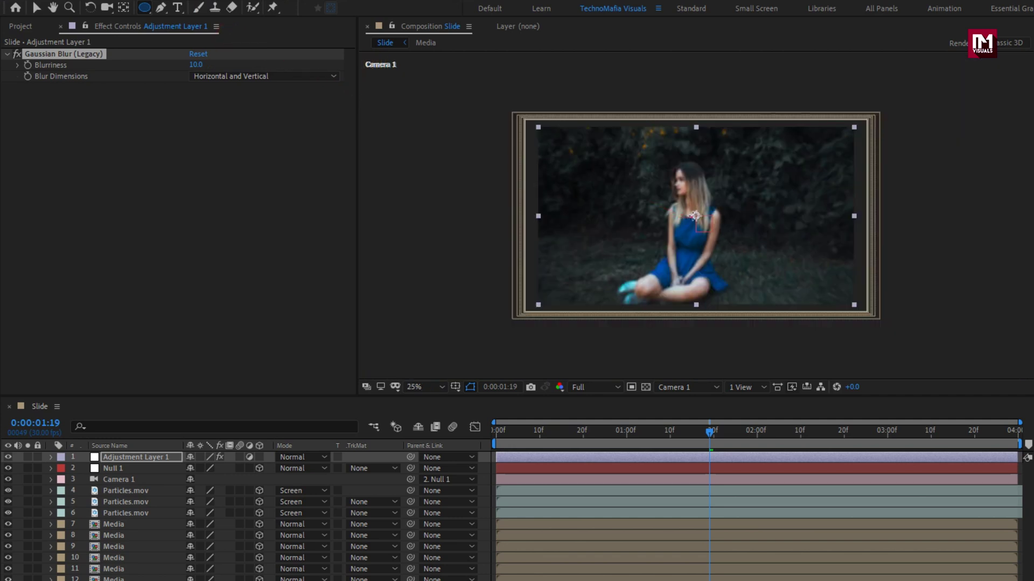
pyautogui.click(425, 387)
pyautogui.click(426, 401)
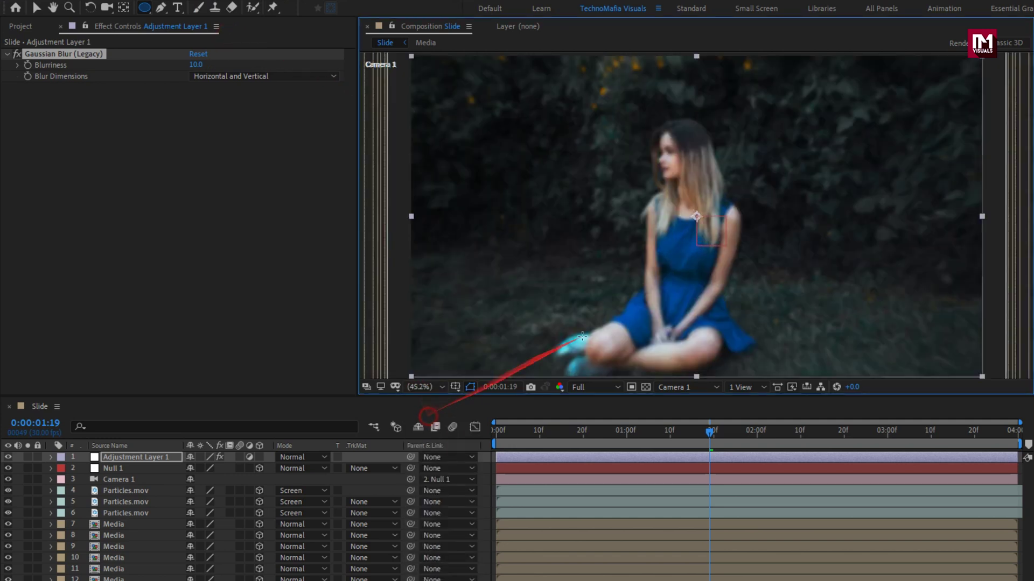
pyautogui.click(697, 216)
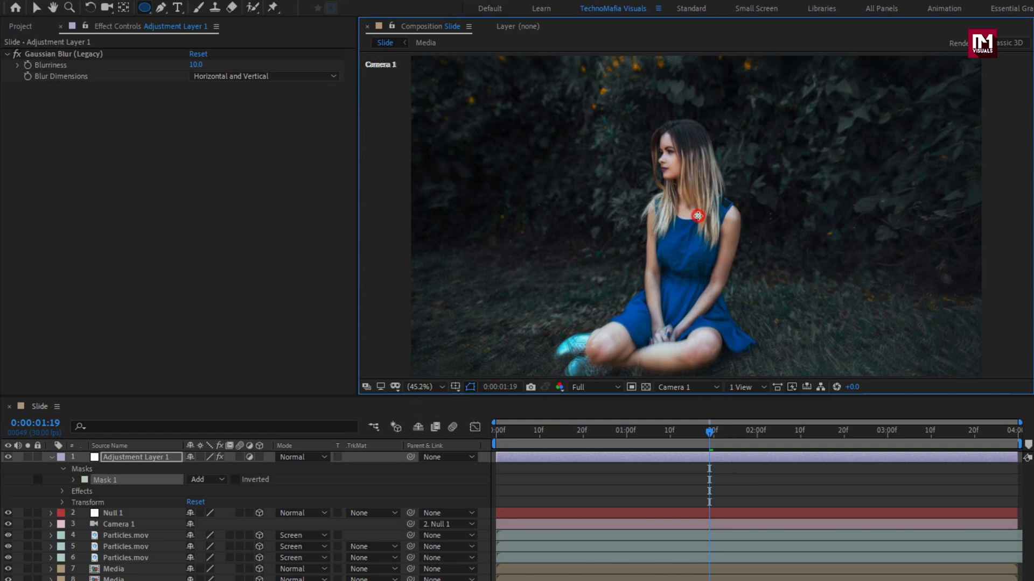
pyautogui.moveTo(697, 216); pyautogui.dragTo(946, 80)
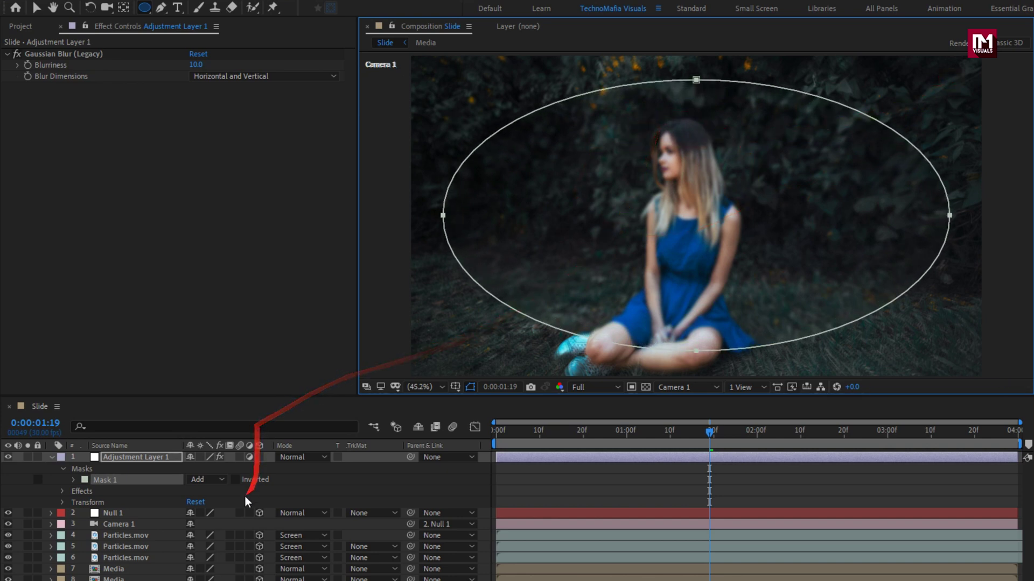
pyautogui.click(236, 480)
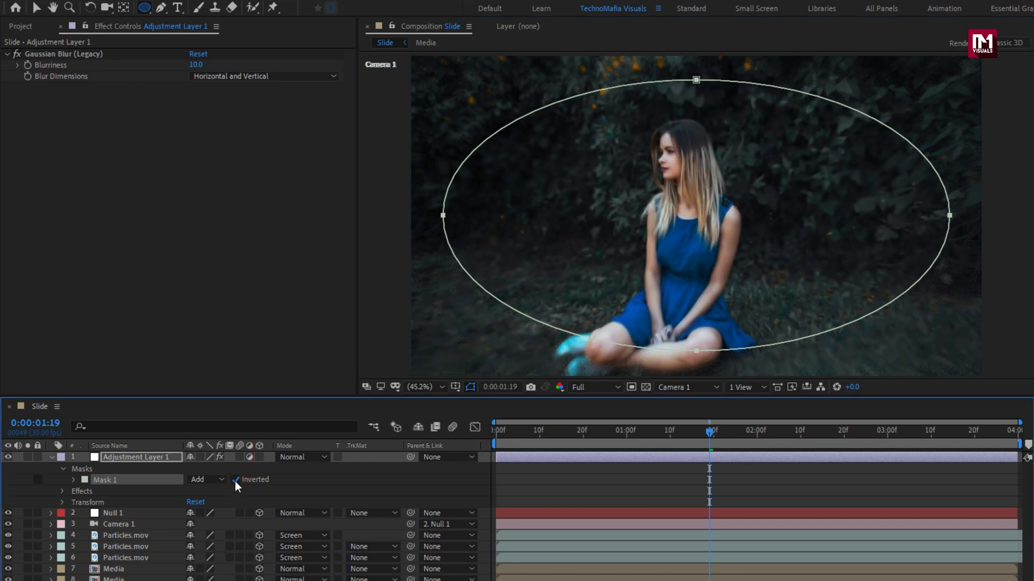
# - Set the adjustment layer mask's Mask Feather to 400 pixels and its Mask Expansion to -25 pixels
pyautogui.click(74, 480)
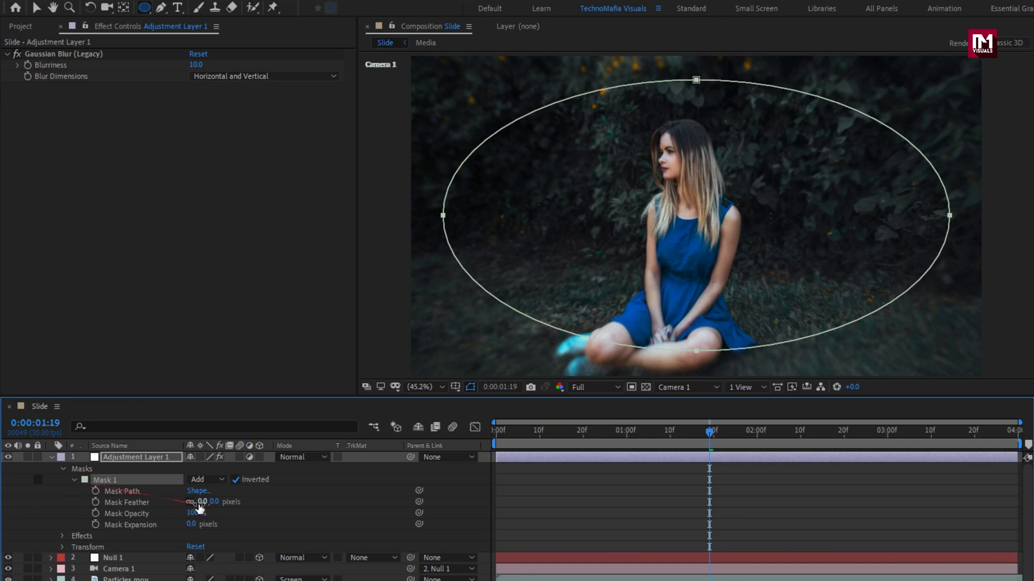
pyautogui.click(216, 503)
pyautogui.press('Return')
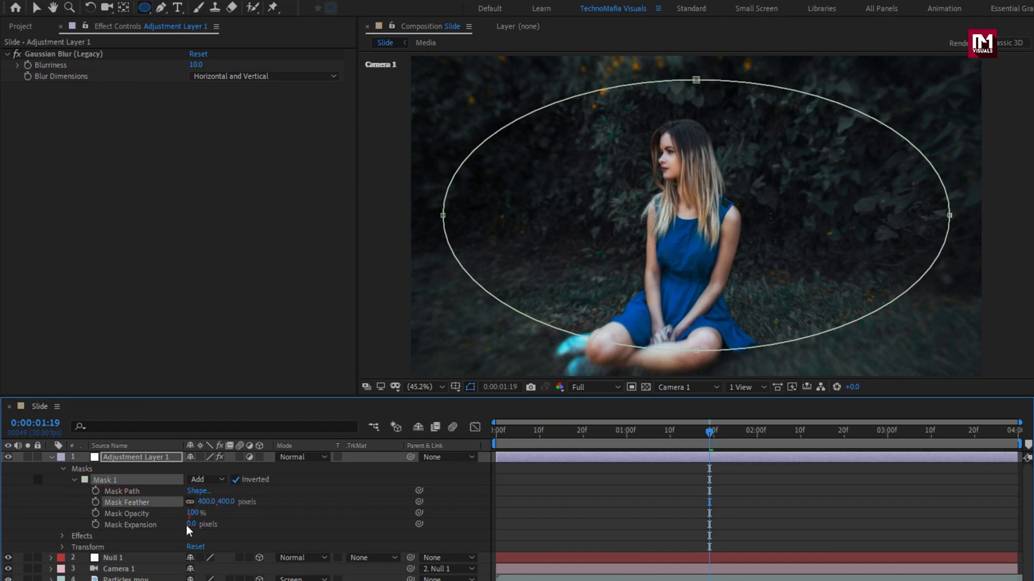
pyautogui.click(189, 525)
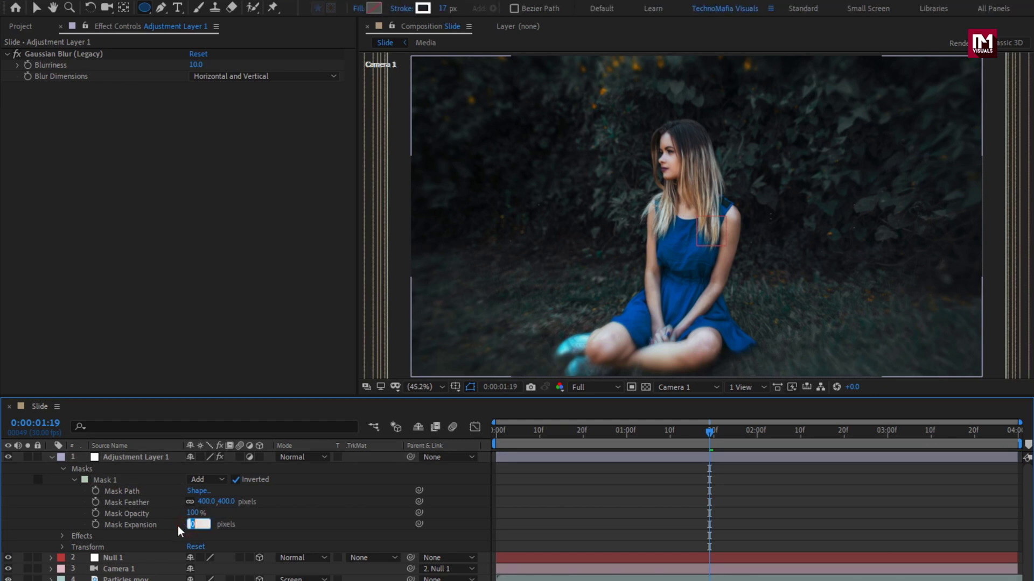
pyautogui.press('Return')
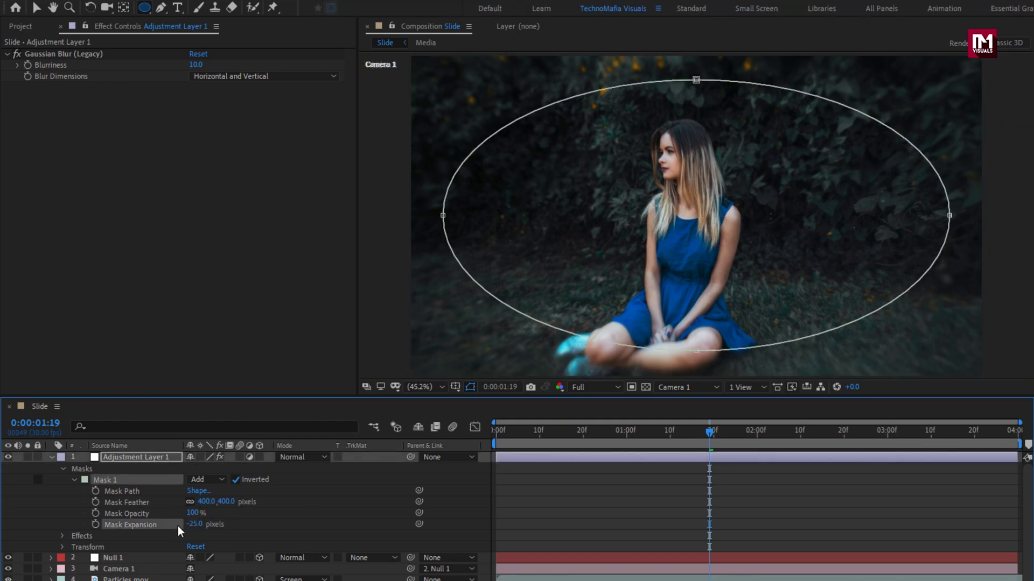
pyautogui.click(52, 457)
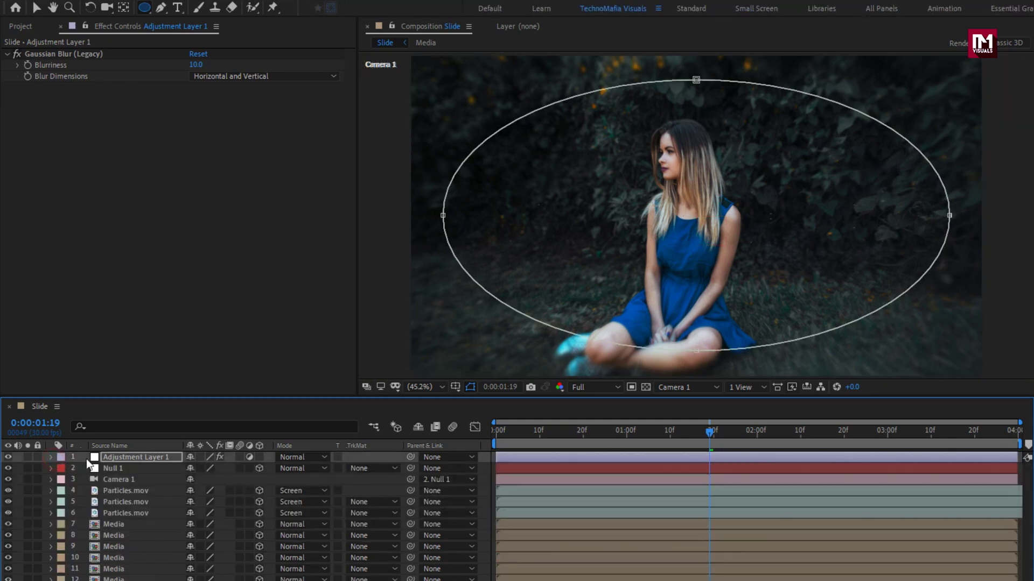
# - Move Adjustment Layer 1 below Camera 1 in the layer stack
pyautogui.click(116, 458)
pyautogui.moveTo(130, 462)
pyautogui.mouseDown()
pyautogui.moveTo(138, 483)
pyautogui.moveTo(127, 480)
pyautogui.mouseUp()
pyautogui.click(219, 466)
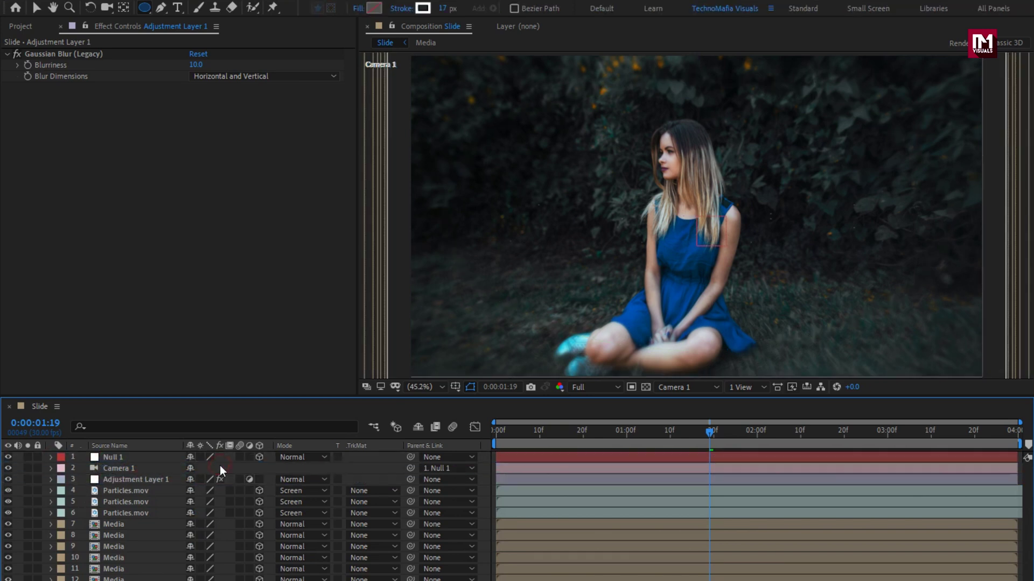
# - Add Texture.png between Camera 1 and Adjustment Layer 1, and apply Gaussian Blur (Legacy) to it with Blurriness 2
pyautogui.click(25, 28)
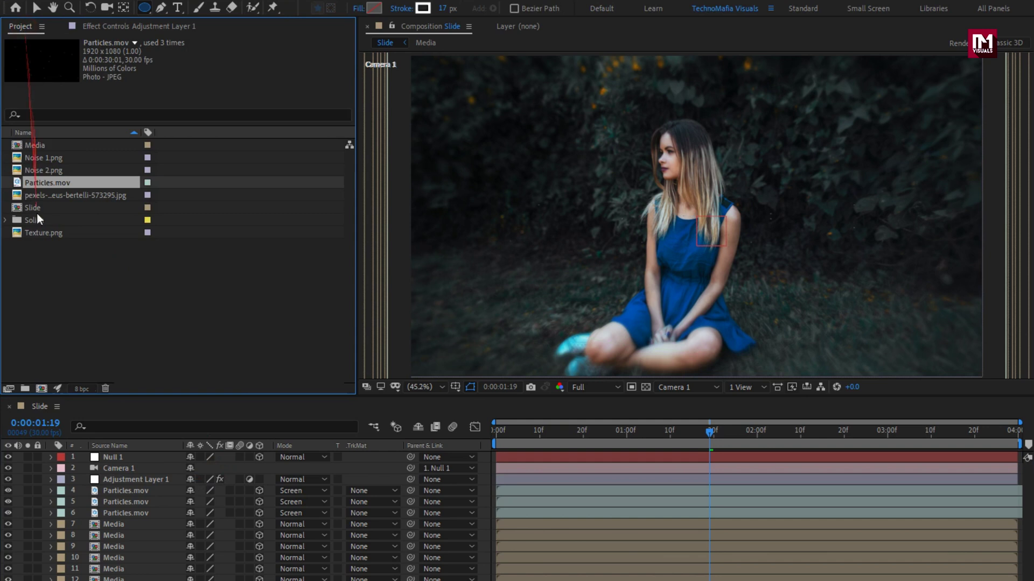
pyautogui.moveTo(37, 231); pyautogui.dragTo(127, 479)
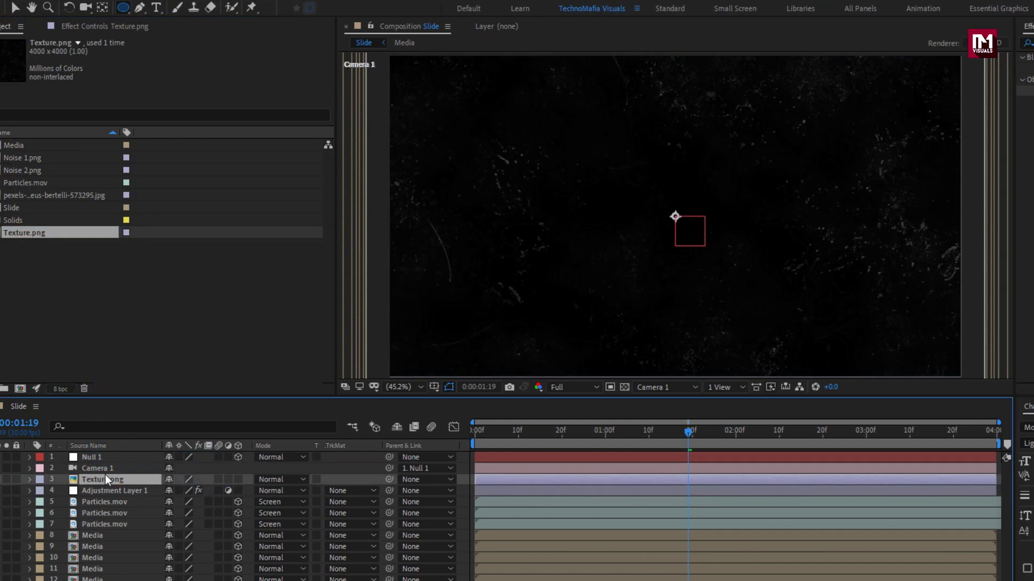
pyautogui.doubleClick(905, 91)
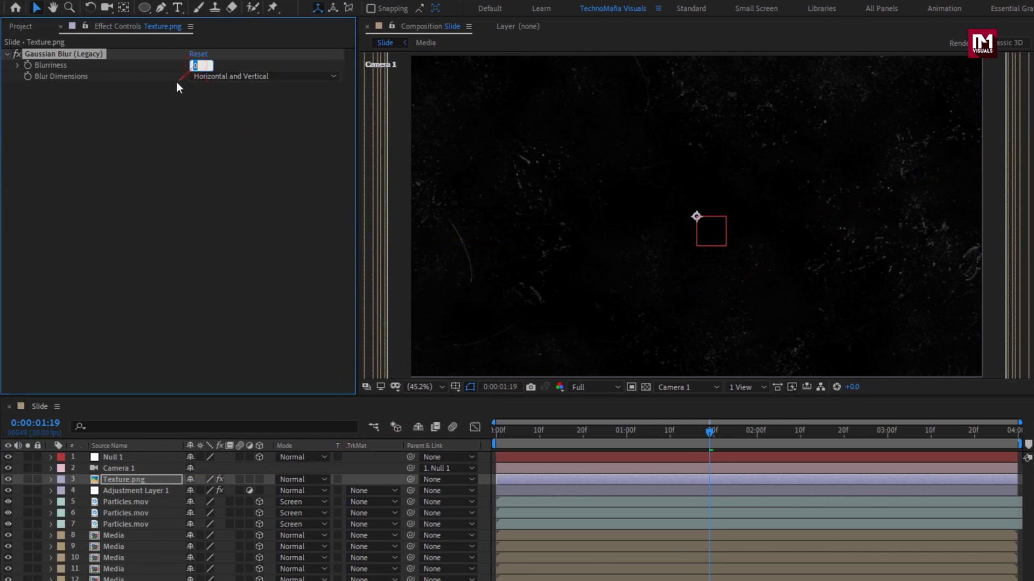
pyautogui.write('2')
pyautogui.press('Return')
# - Set the Texture.png layer's Opacity to 70% and make it a 3D layer
pyautogui.click(135, 480)
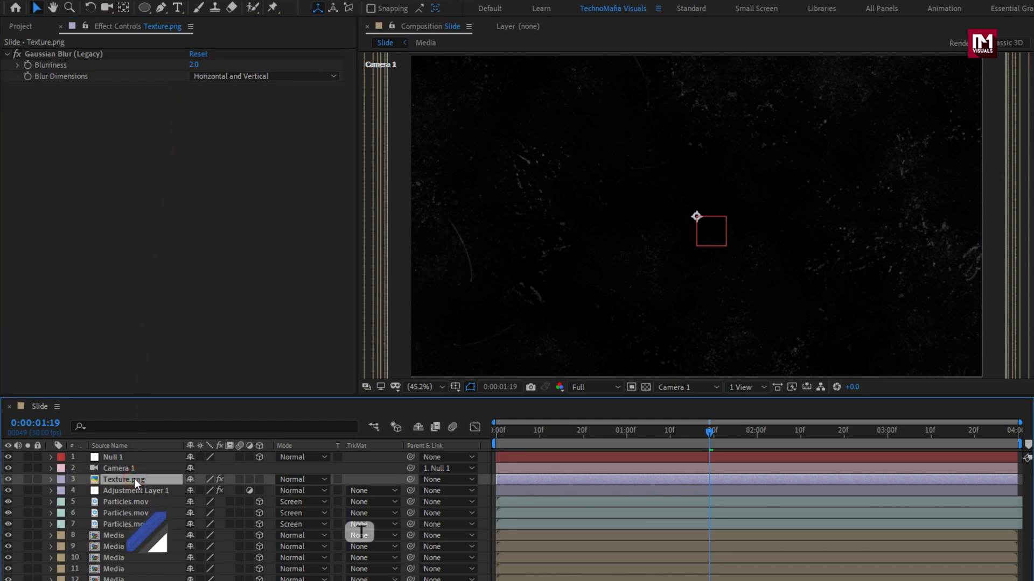
pyautogui.press('t')
pyautogui.click(195, 490)
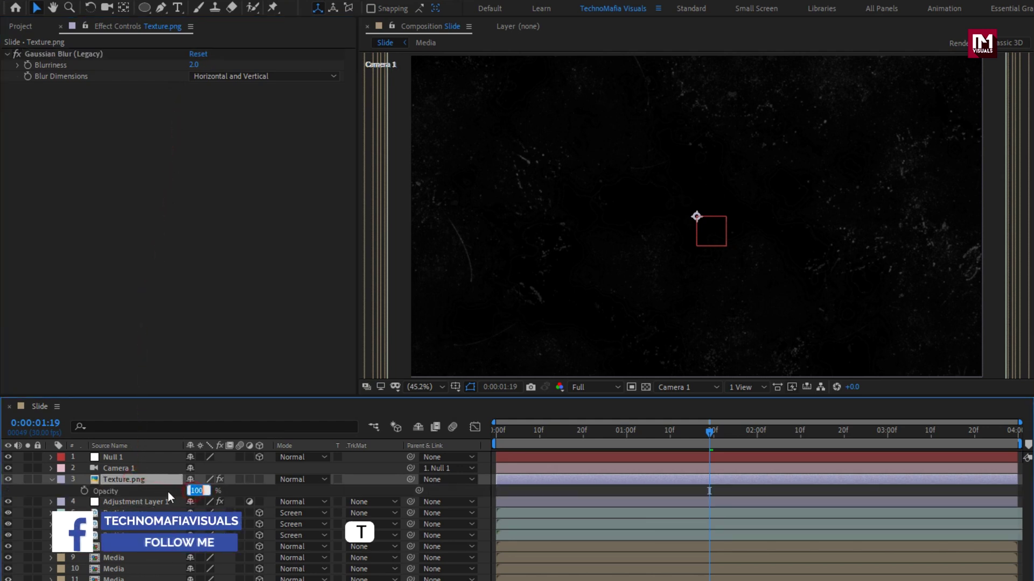
pyautogui.write('70')
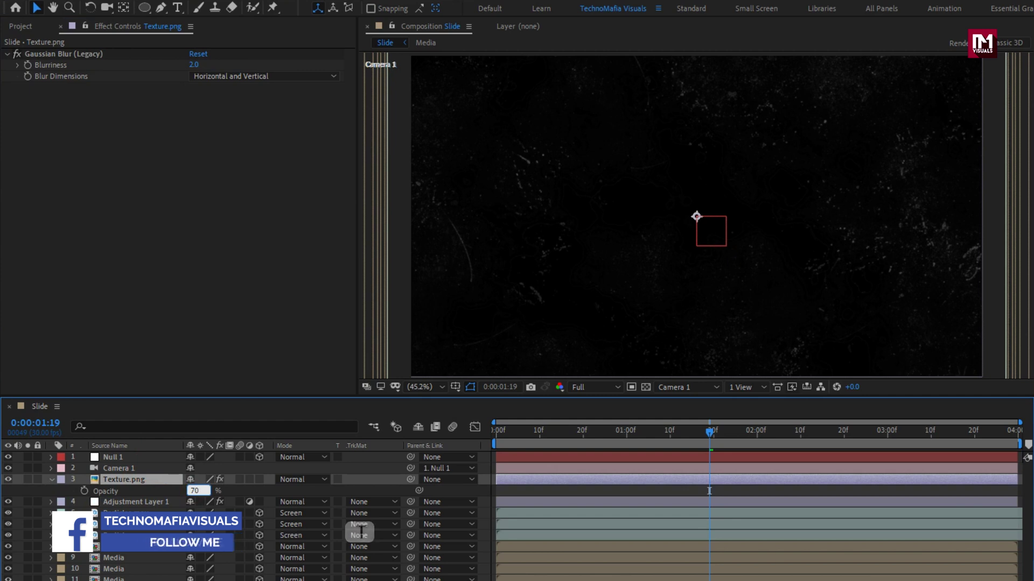
pyautogui.press('Return')
pyautogui.click(259, 479)
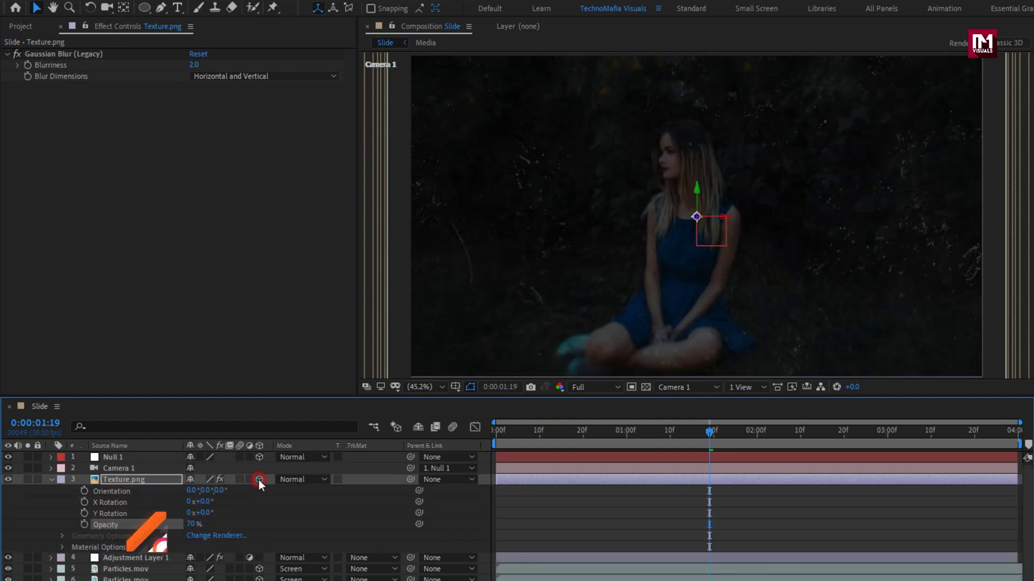
# - Scale the Texture.png layer down to 49% so that it covers the frame at the start of the timeline
pyautogui.press('s')
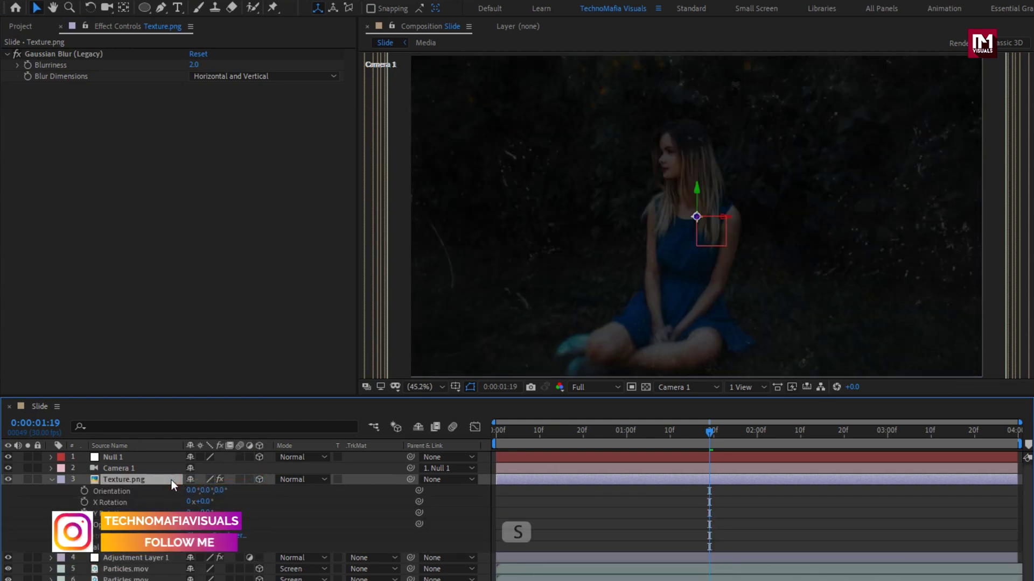
pyautogui.moveTo(229, 490); pyautogui.dragTo(210, 488)
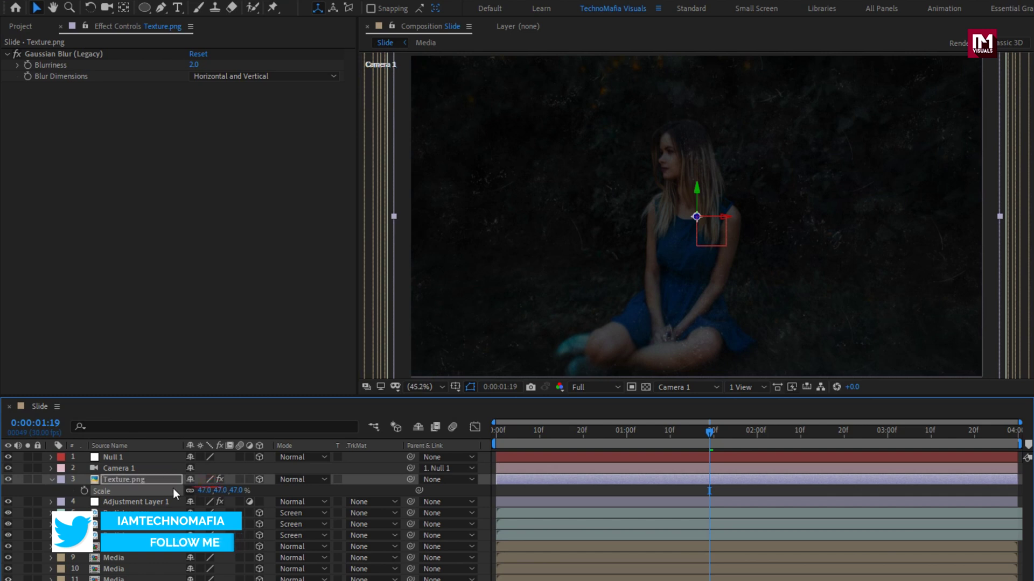
pyautogui.click(155, 480)
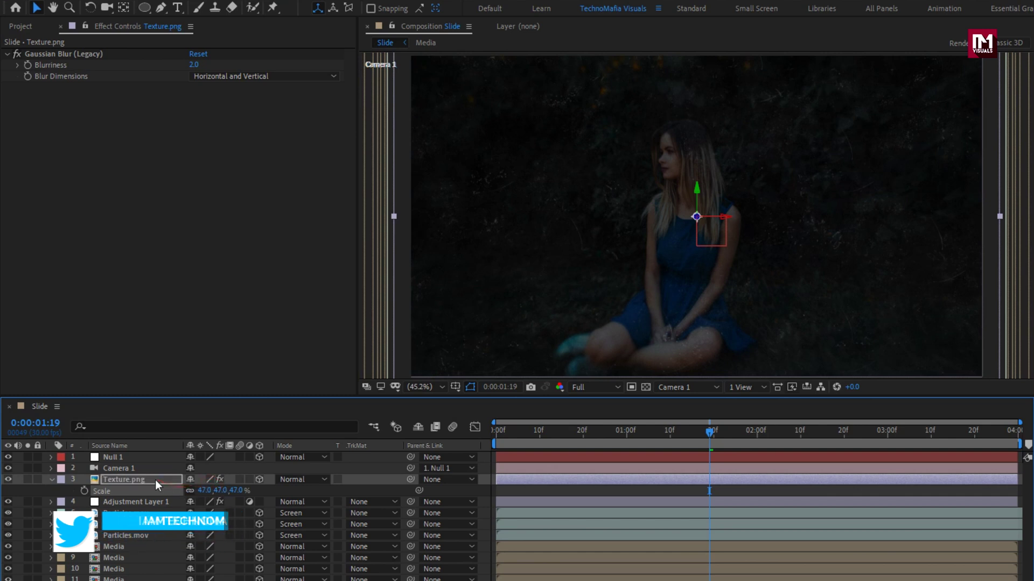
pyautogui.click(485, 428)
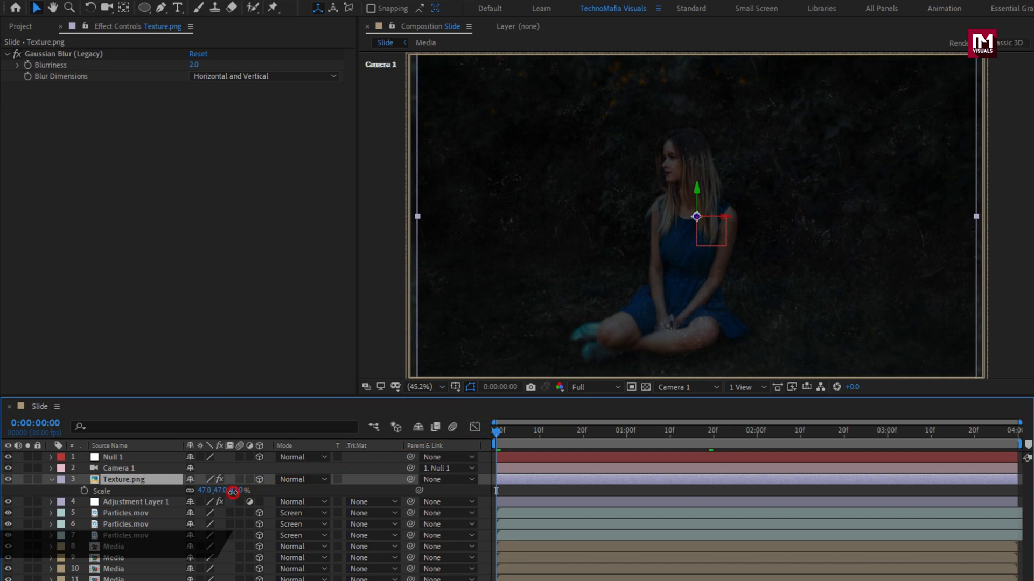
pyautogui.click(234, 490)
pyautogui.write('49')
pyautogui.press('Return')
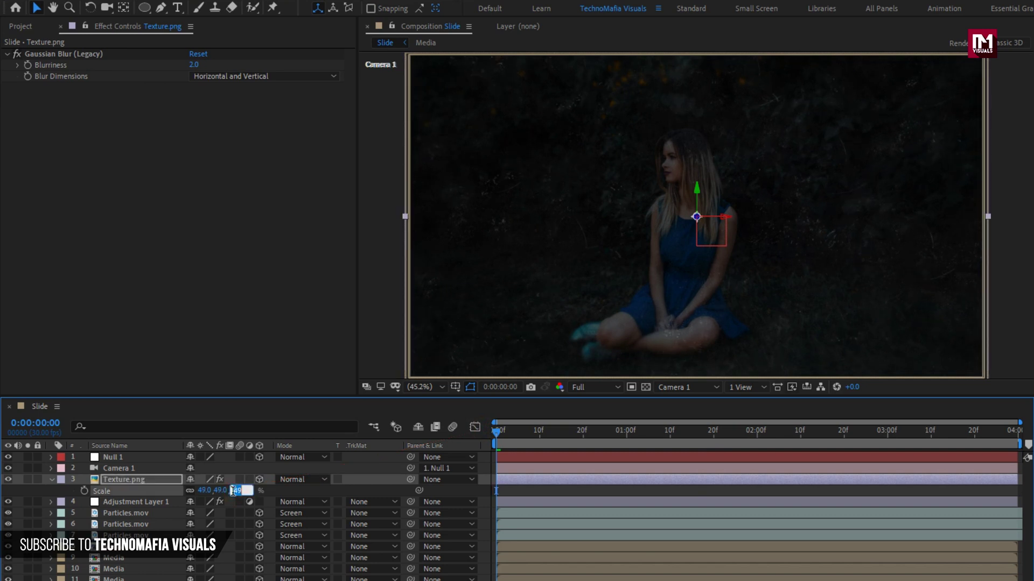
# - Set the Texture.png layer's blending mode to Add and collapse its properties
pyautogui.click(141, 482)
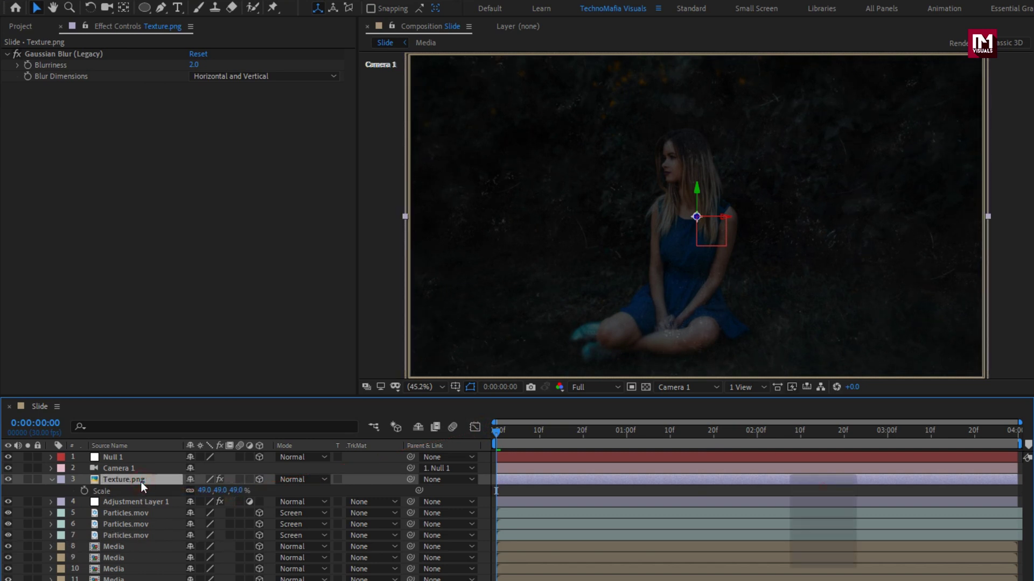
pyautogui.click(290, 479)
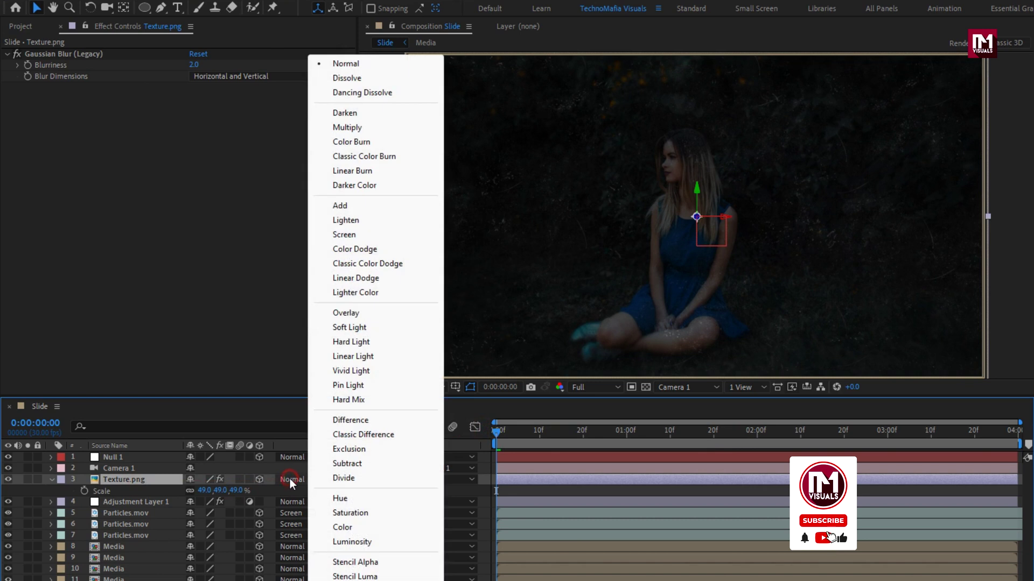
pyautogui.click(331, 204)
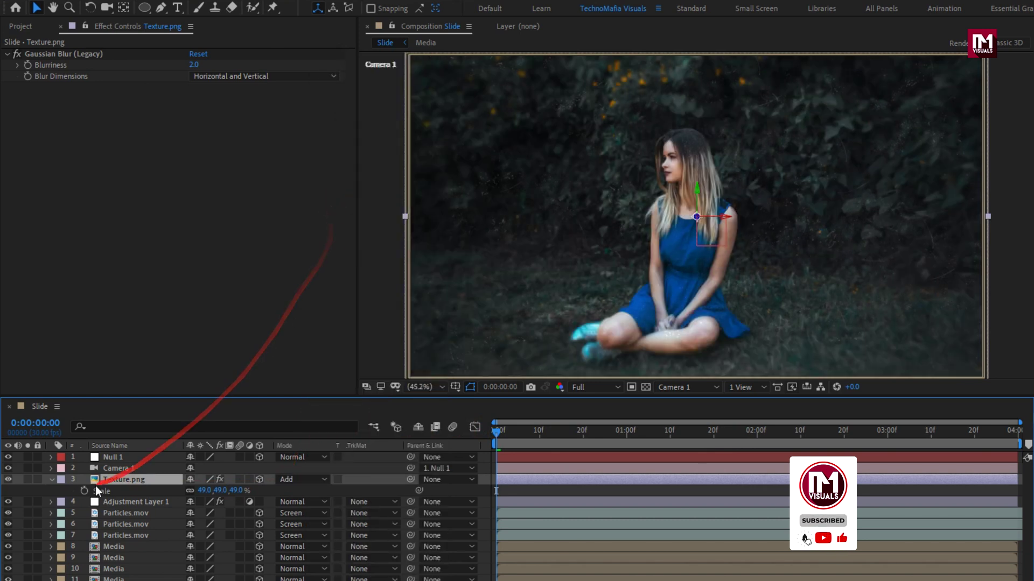
pyautogui.click(50, 480)
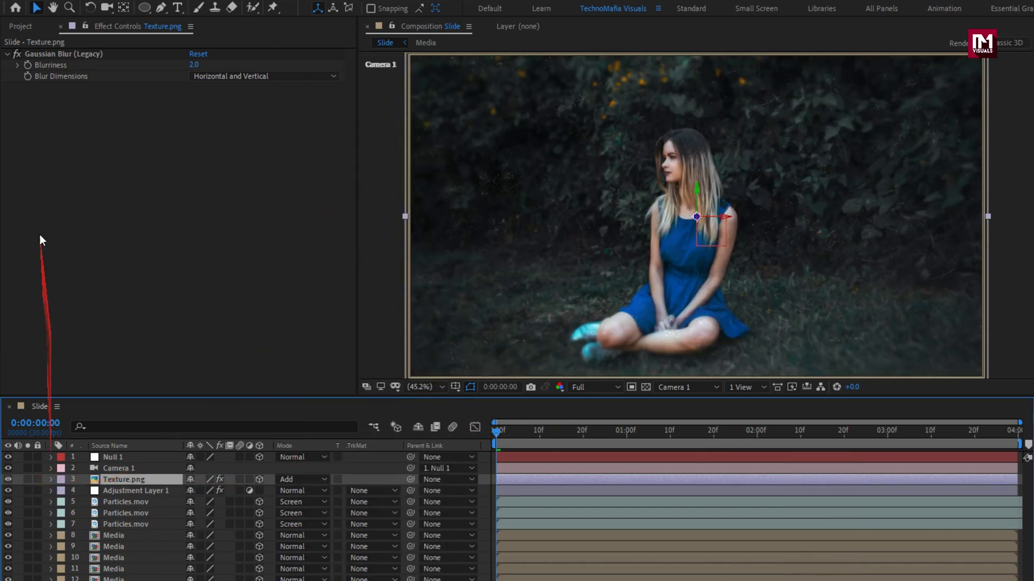
# - Add Noise 1.png to the Slide composition between Camera 1 and Texture.png
pyautogui.click(18, 28)
pyautogui.click(44, 161)
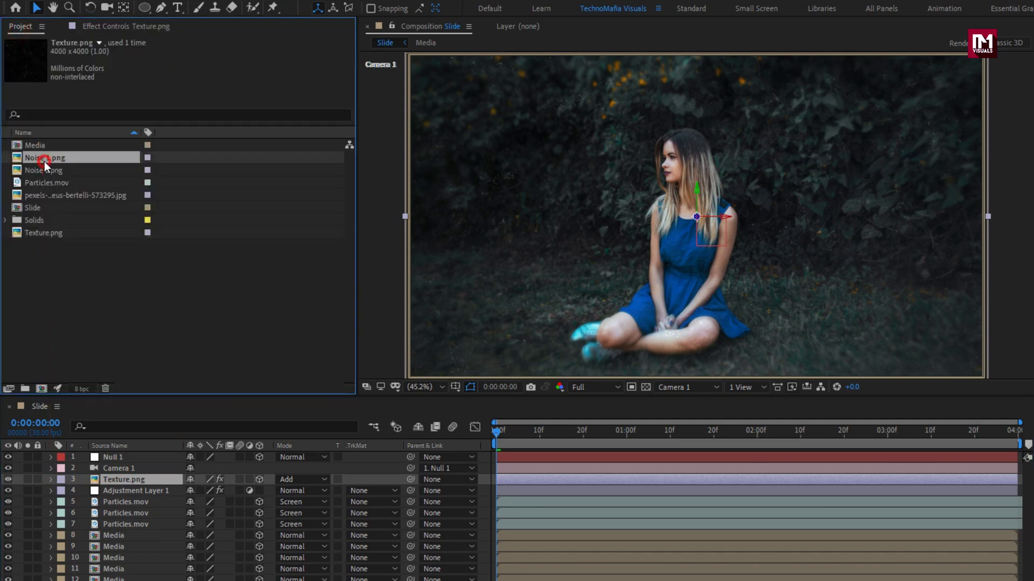
pyautogui.moveTo(50, 162); pyautogui.dragTo(157, 478)
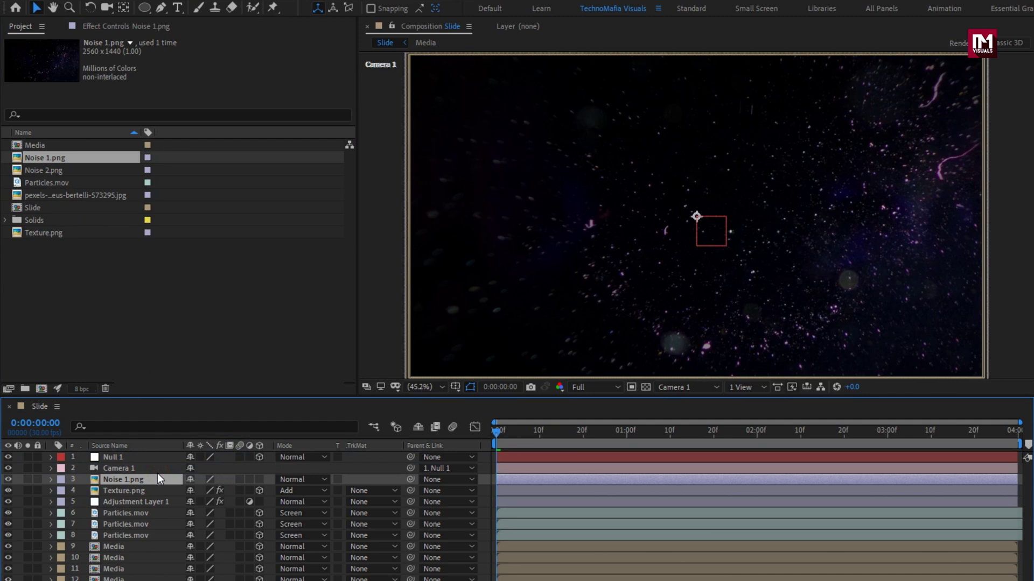
# - Draw a centred elliptical mask around the seated woman on the Noise 1.png layer and invert it
pyautogui.click(142, 9)
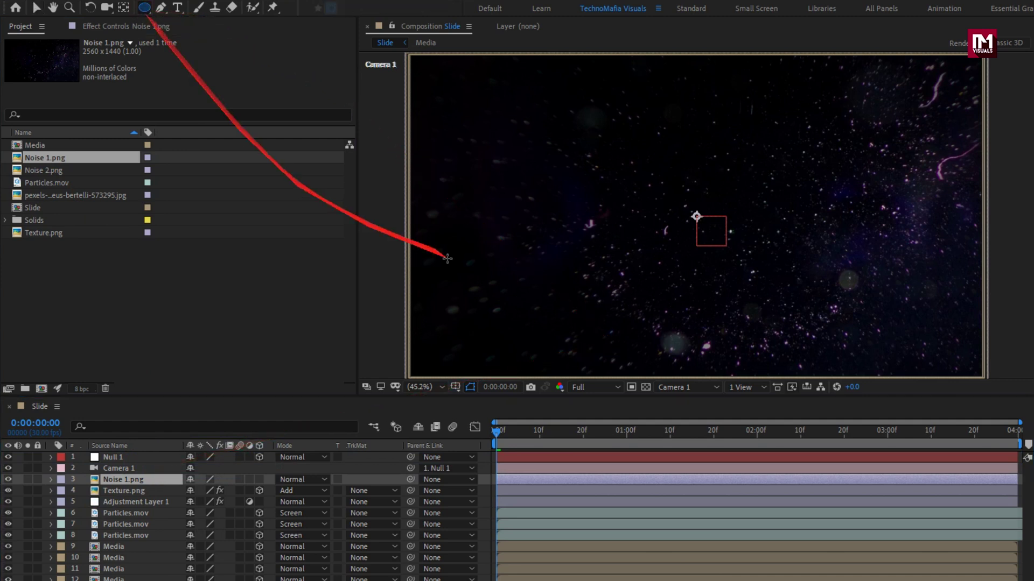
pyautogui.moveTo(697, 216); pyautogui.dragTo(931, 86)
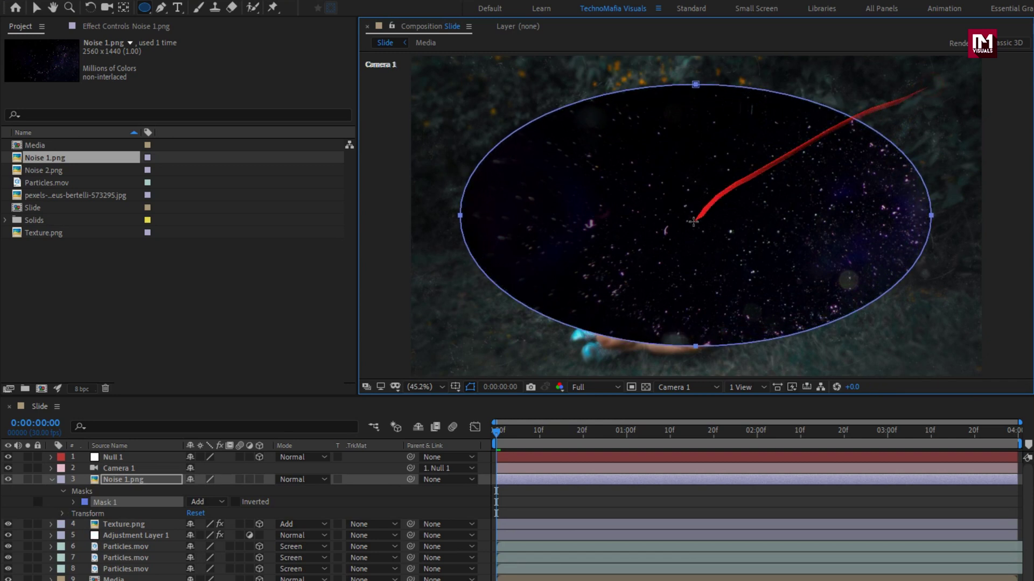
pyautogui.click(234, 502)
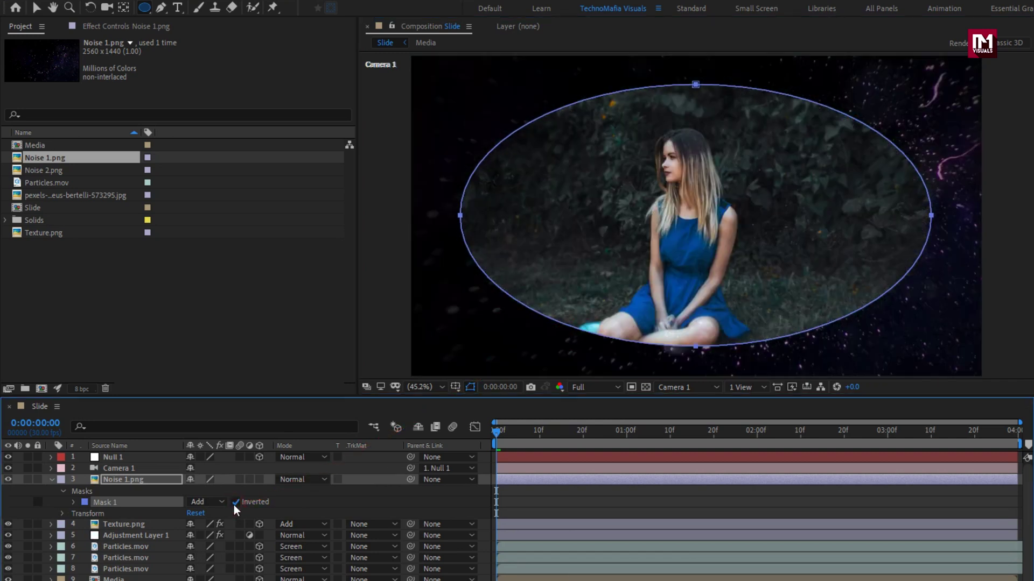
# - Set the Noise 1.png mask's feather to 64 pixels and its expansion to 40 pixels
pyautogui.click(74, 503)
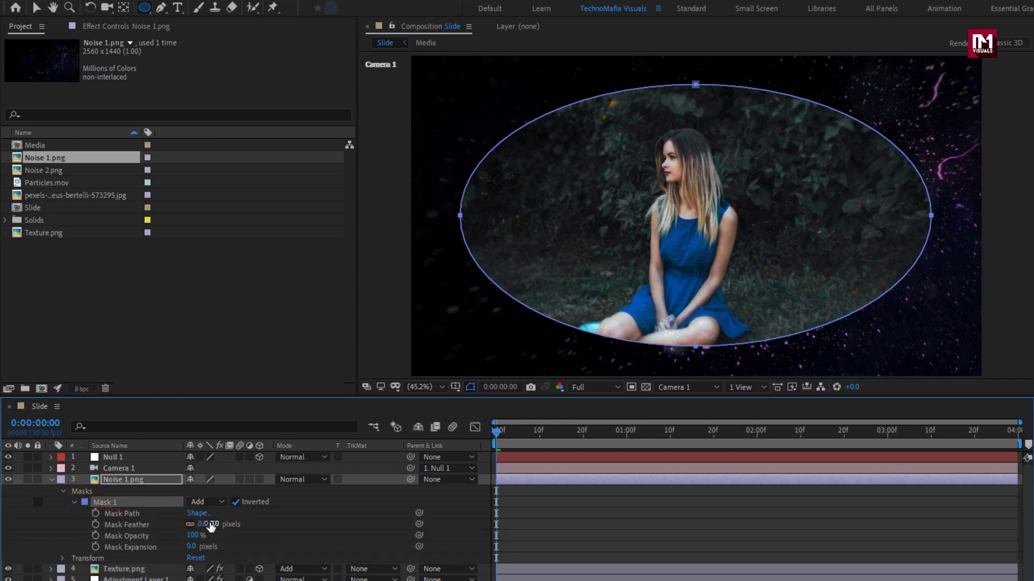
pyautogui.moveTo(210, 524); pyautogui.dragTo(241, 523)
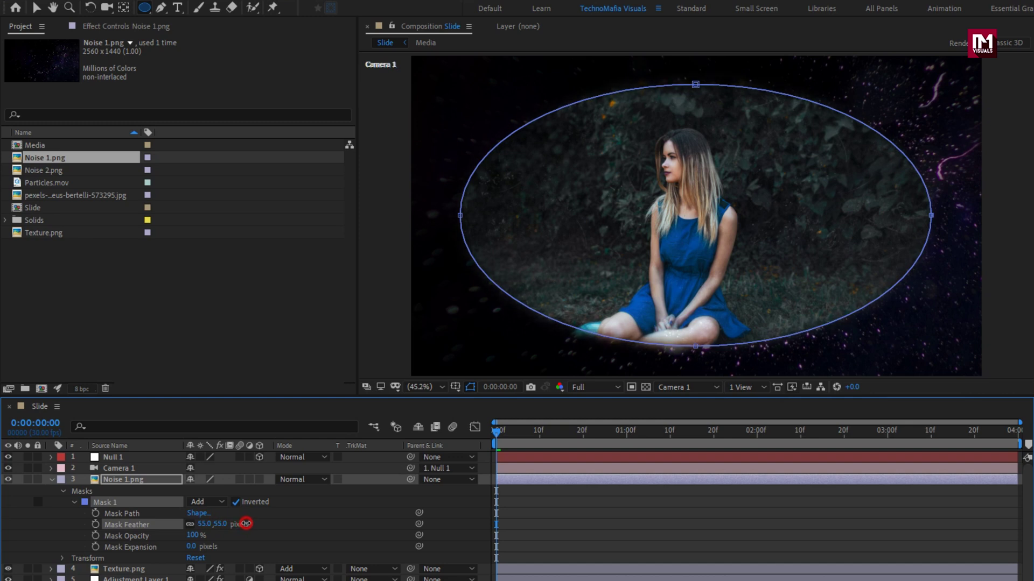
pyautogui.moveTo(191, 548); pyautogui.dragTo(217, 542)
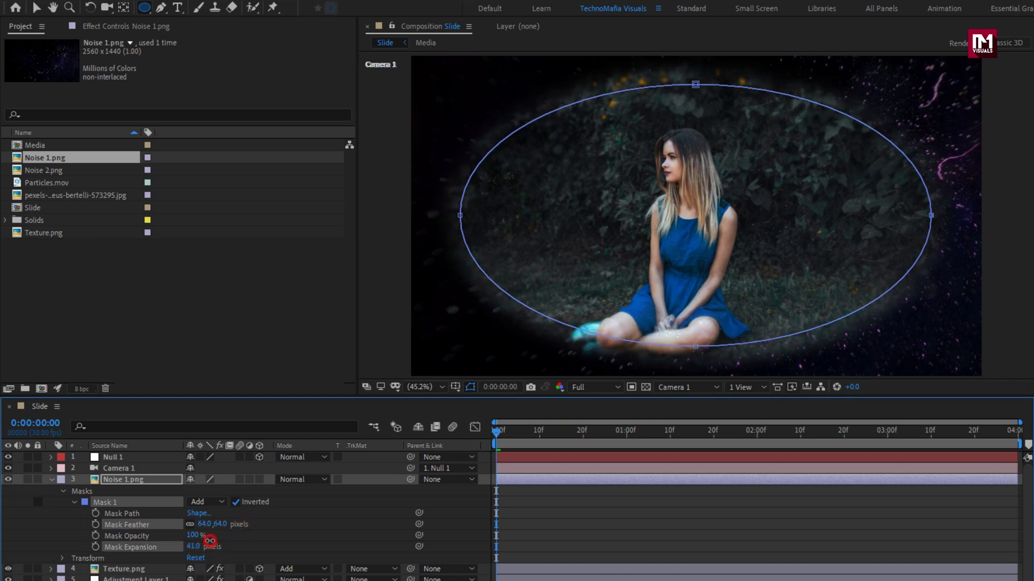
pyautogui.click(209, 542)
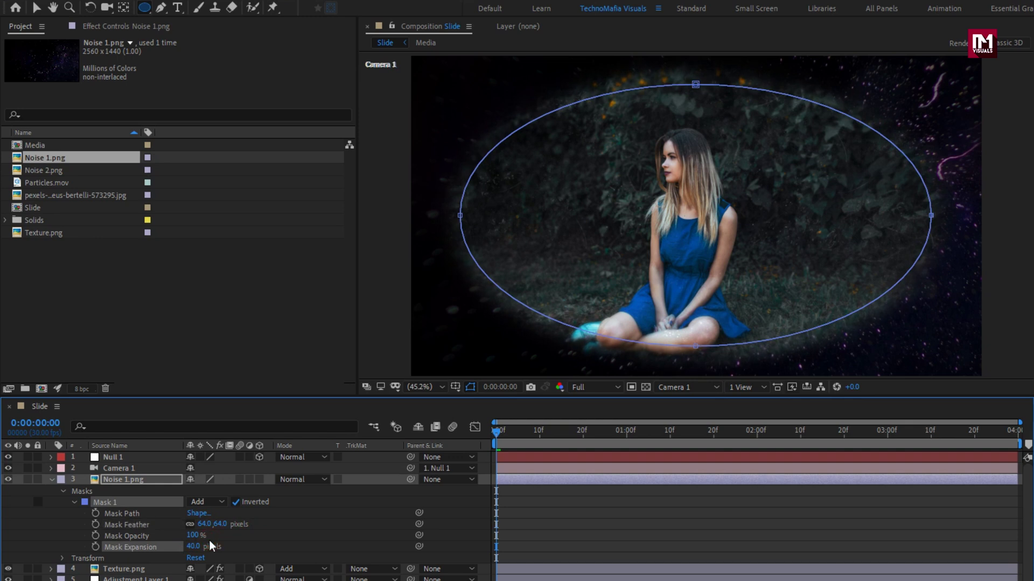
# - Lower the Noise 1.png layer's opacity to 50%
pyautogui.click(125, 482)
pyautogui.press('t')
pyautogui.click(196, 490)
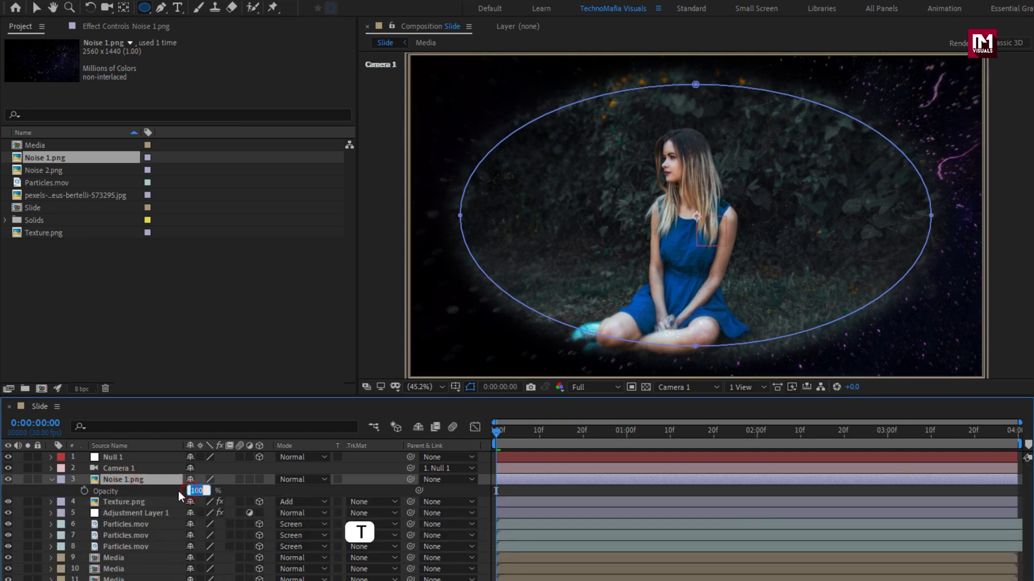
pyautogui.write('50')
pyautogui.press('Return')
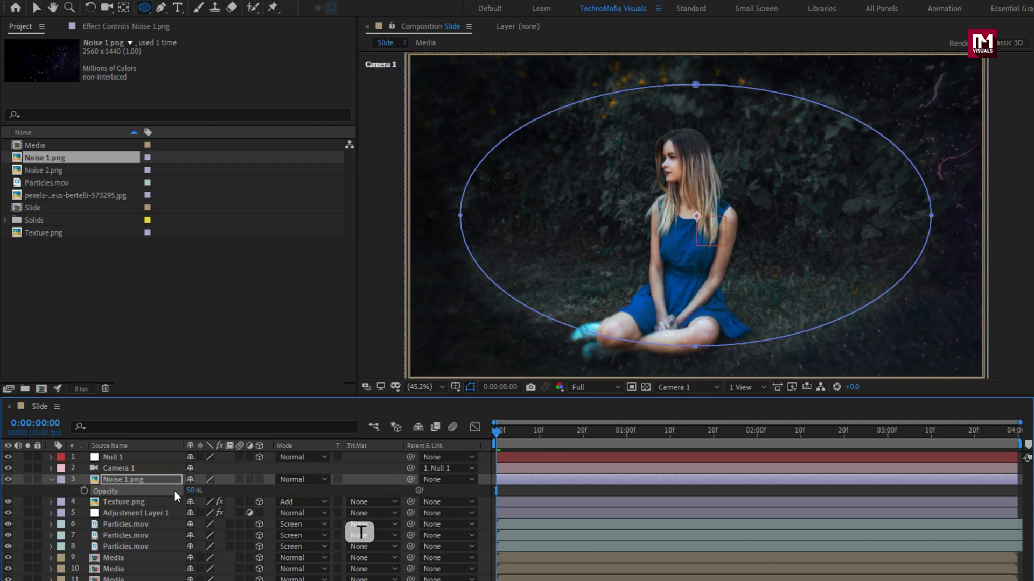
# - Scale the Noise 1.png layer up to 125%, make it a 3D layer and collapse its properties
pyautogui.click(154, 483)
pyautogui.press('s')
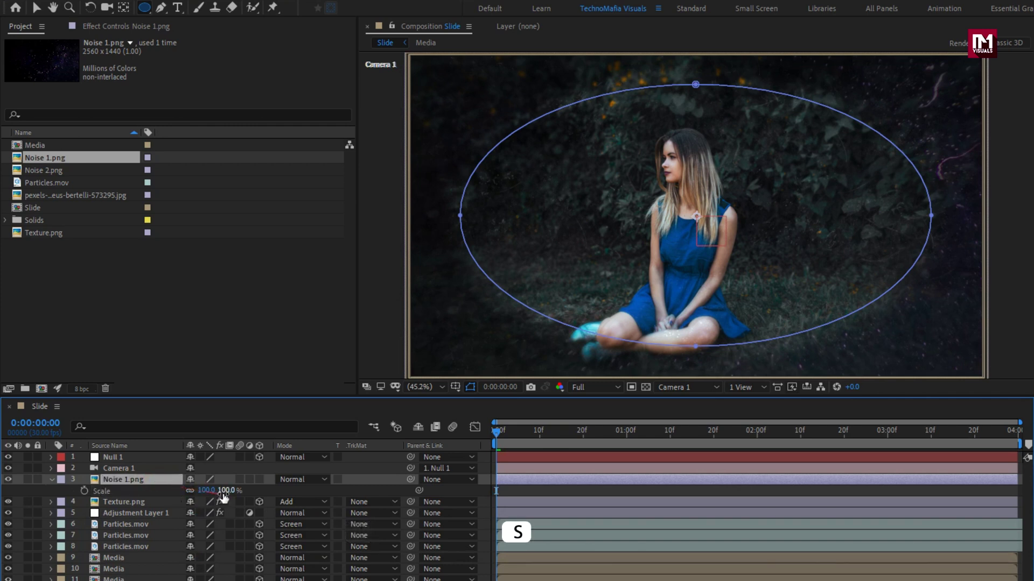
pyautogui.moveTo(223, 493)
pyautogui.mouseDown()
pyautogui.moveTo(247, 493)
pyautogui.moveTo(234, 490)
pyautogui.mouseUp()
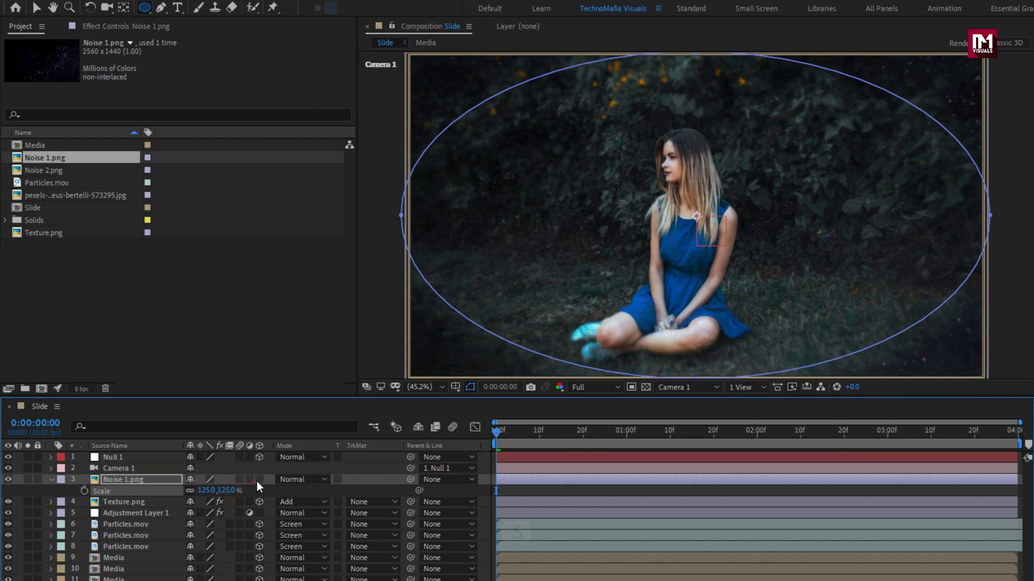
pyautogui.click(258, 480)
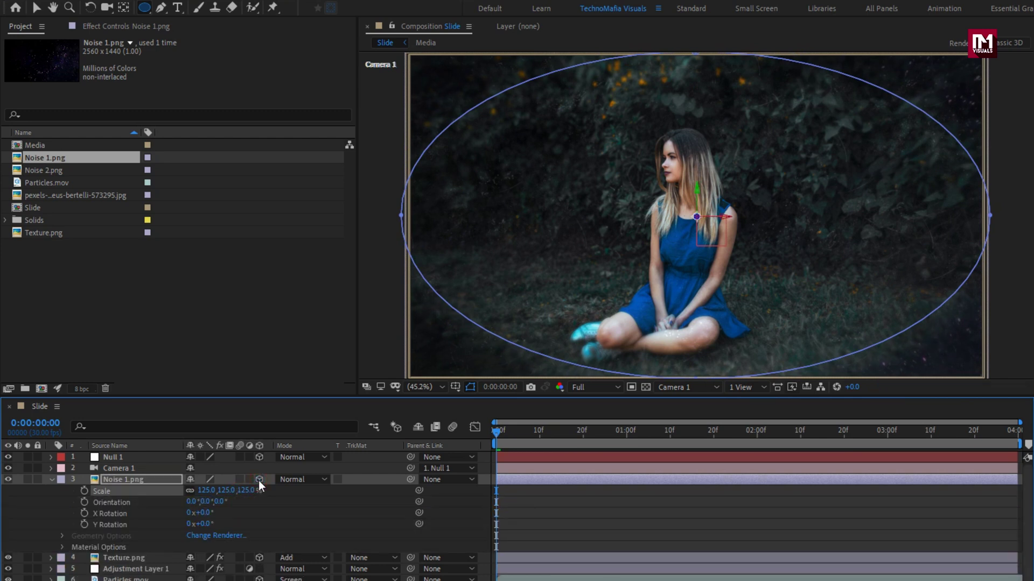
pyautogui.click(51, 479)
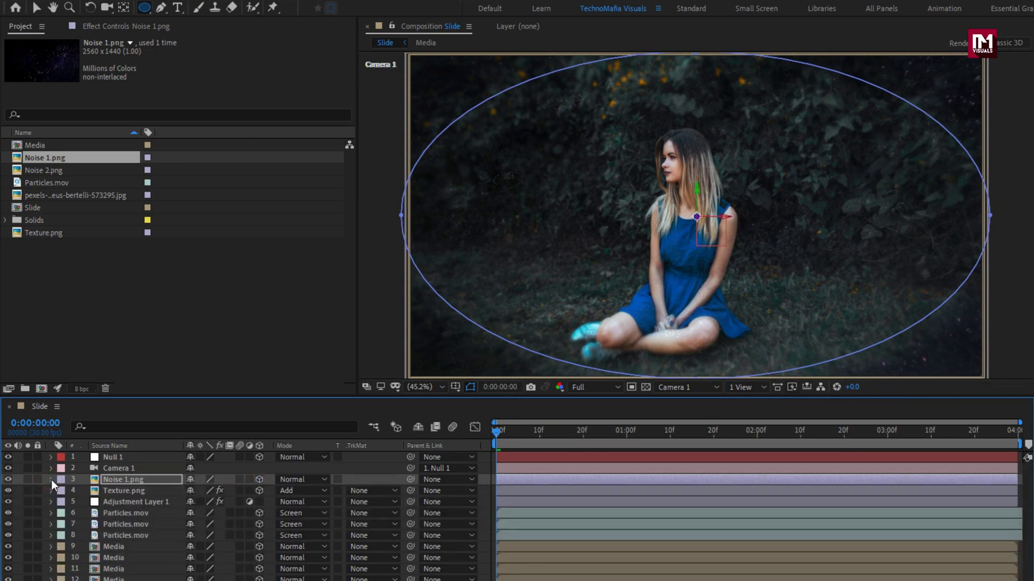
# - Add Noise 2.png to the Slide composition directly above Noise 1.png and set both noise layers' blending mode to Screen
pyautogui.click(38, 162)
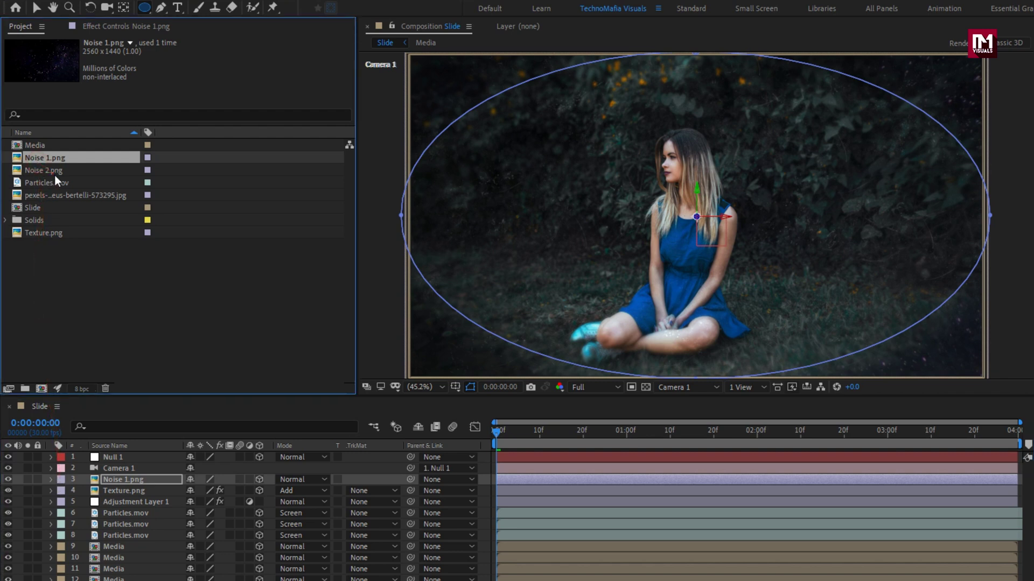
pyautogui.moveTo(54, 175); pyautogui.dragTo(145, 477)
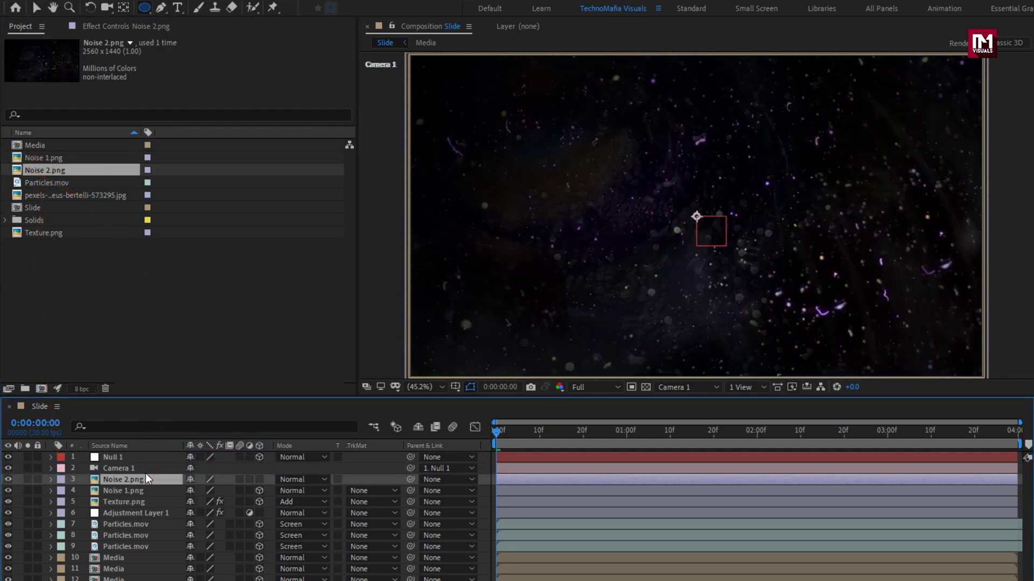
pyautogui.click(289, 479)
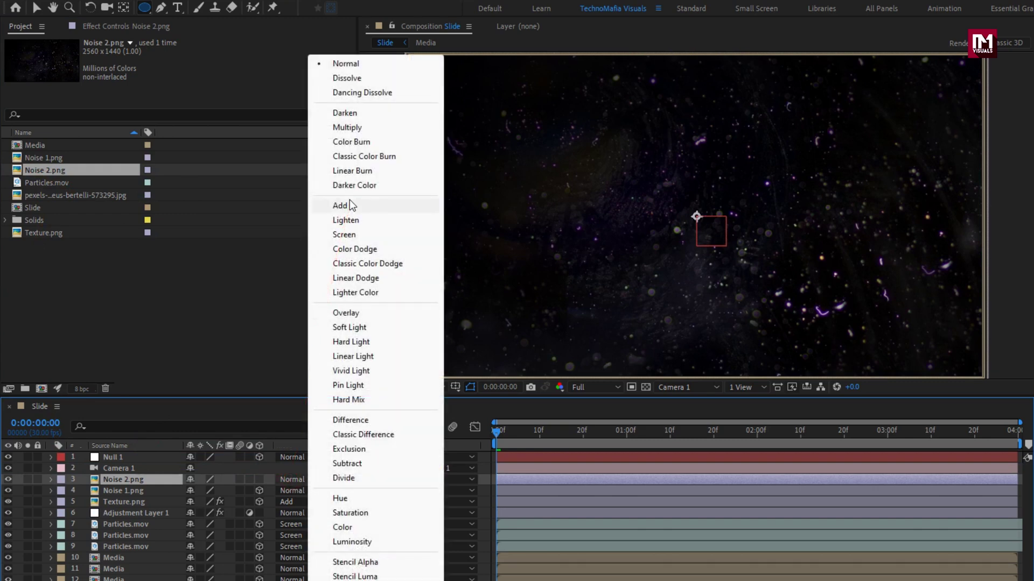
pyautogui.click(349, 235)
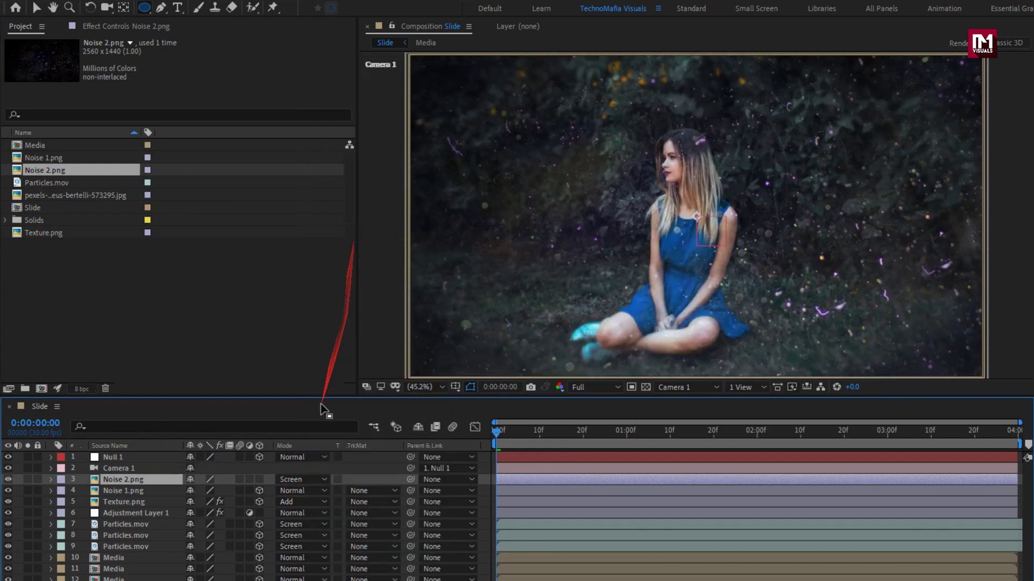
pyautogui.click(292, 490)
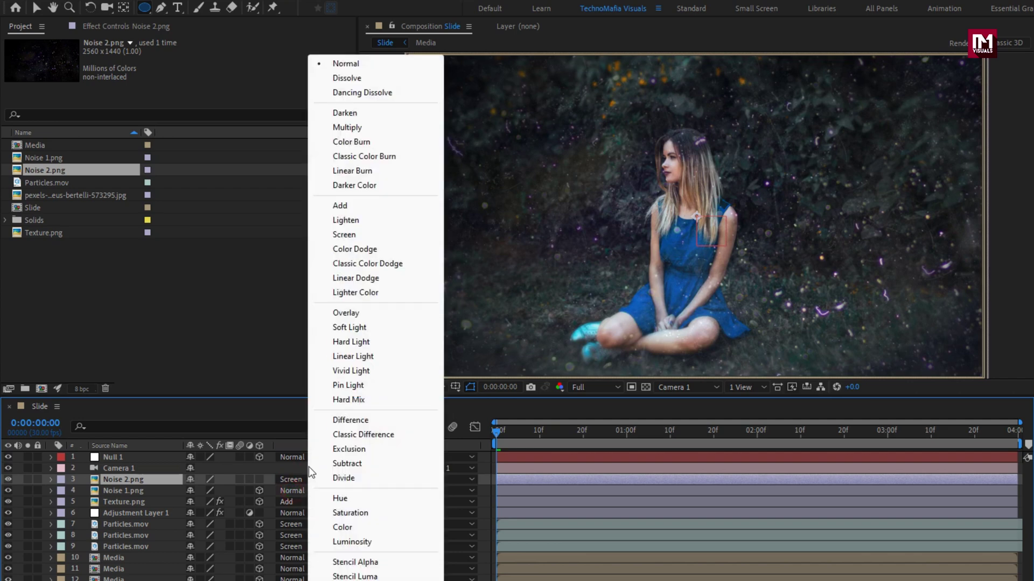
pyautogui.click(350, 235)
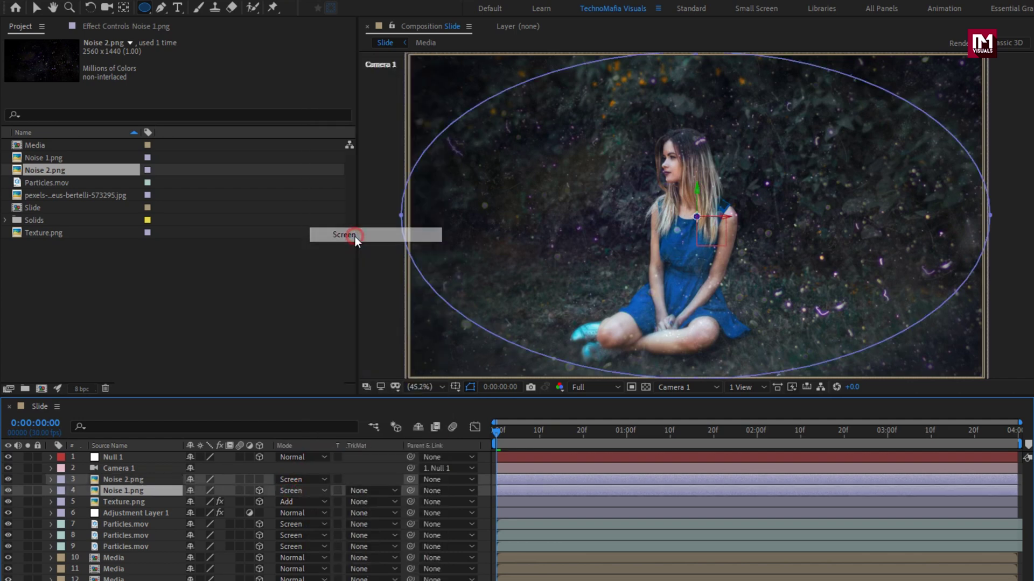
# - Scale the Noise 2.png layer up to 200%, make it a 3D layer and collapse its properties
pyautogui.click(147, 478)
pyautogui.press('s')
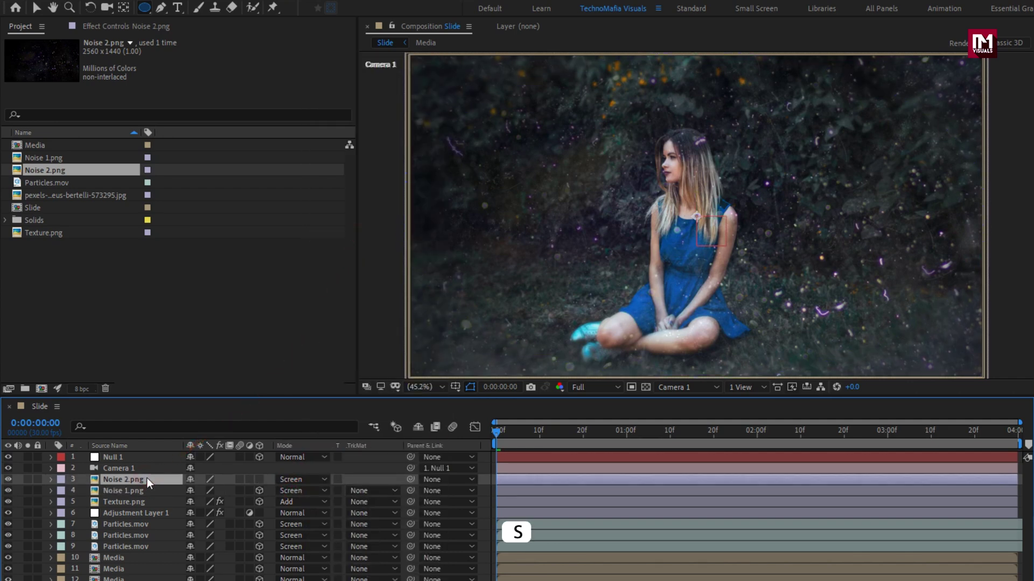
pyautogui.moveTo(218, 490); pyautogui.dragTo(285, 481)
pyautogui.click(263, 481)
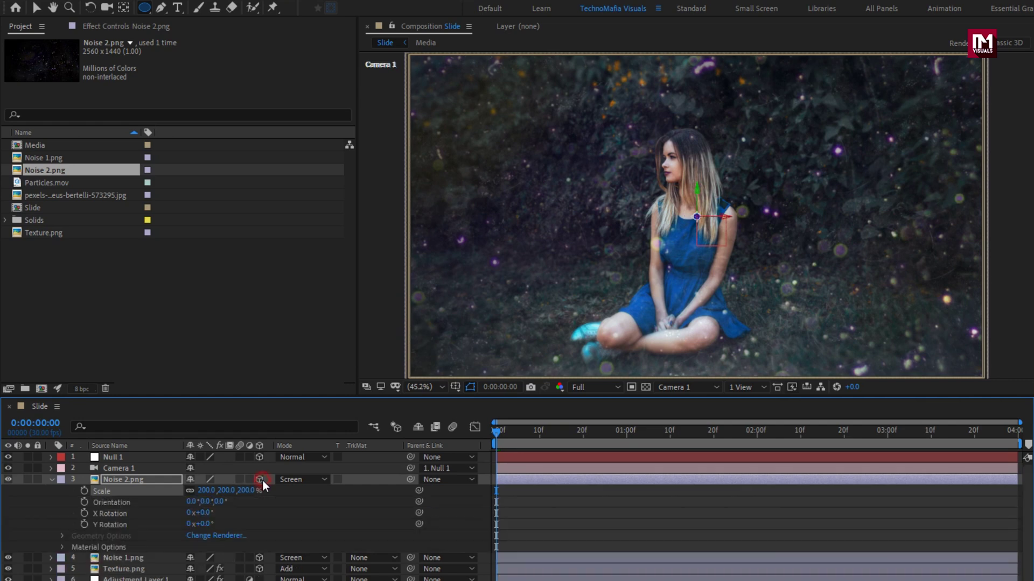
pyautogui.click(51, 479)
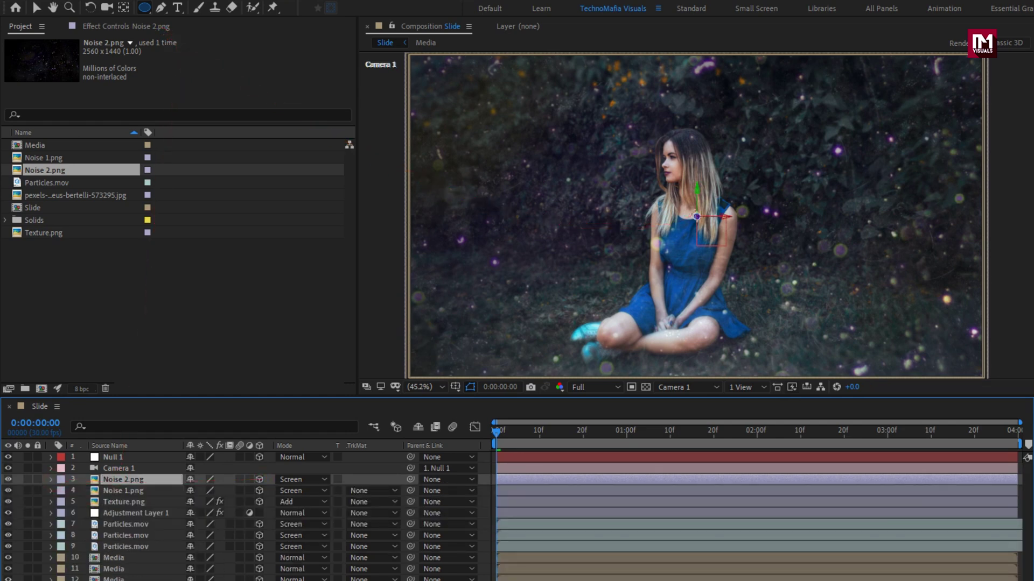
# - Draw a centred elliptical mask around the seated woman on Noise 2.png, inverted and feathered by 132 pixels
pyautogui.moveTo(697, 214); pyautogui.dragTo(909, 121)
pyautogui.moveTo(930, 95); pyautogui.dragTo(943, 85)
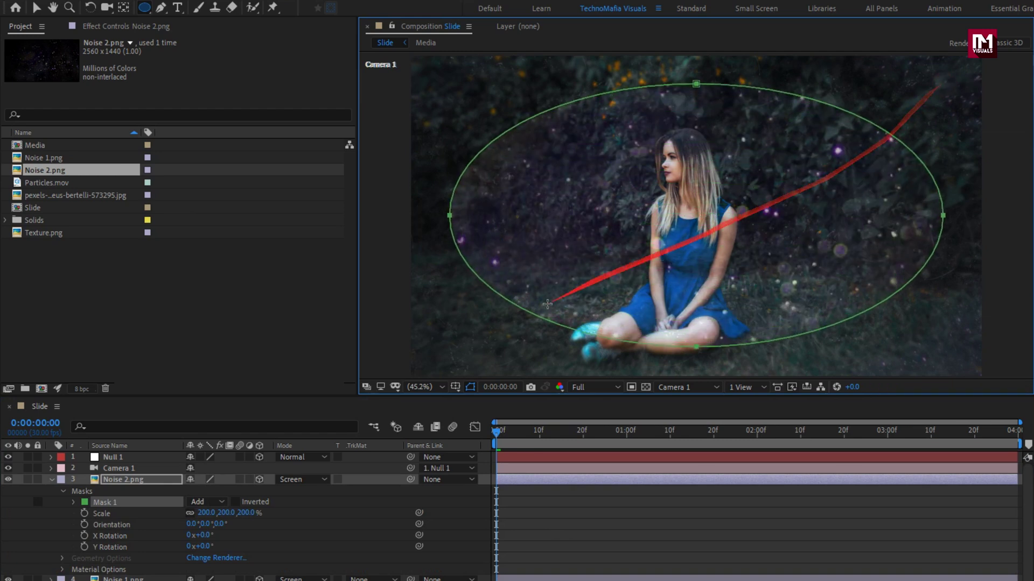
pyautogui.click(235, 502)
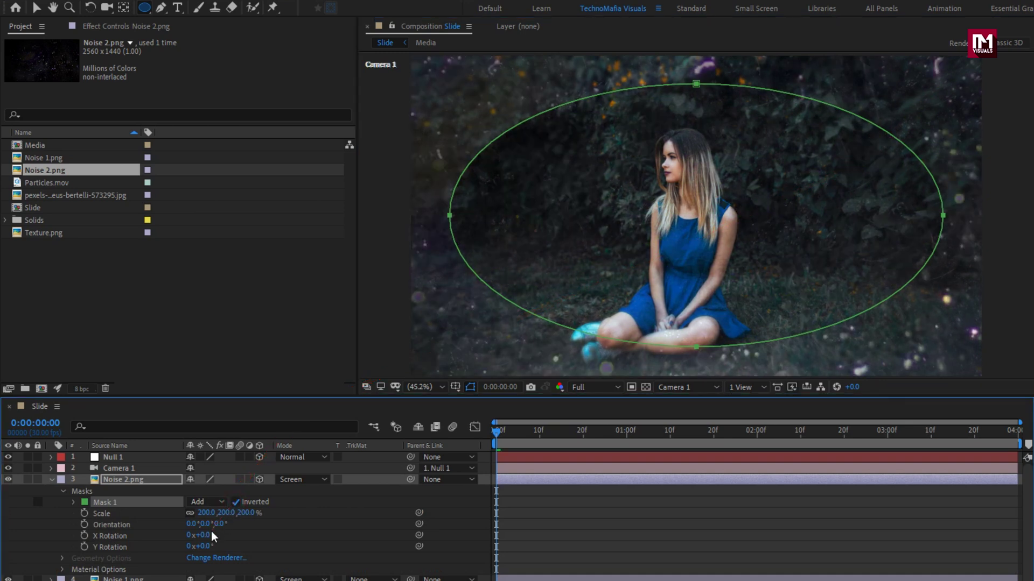
pyautogui.click(74, 503)
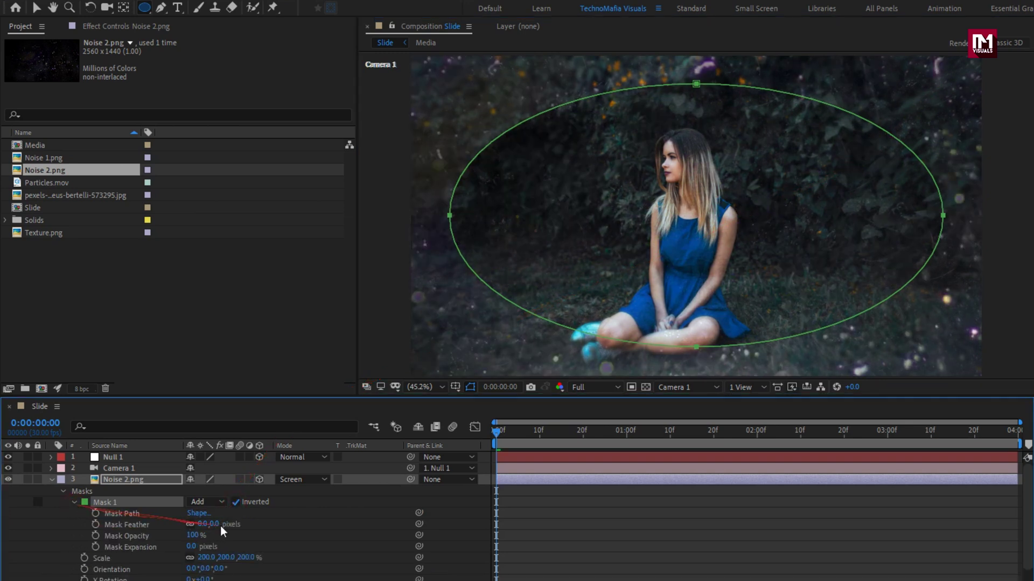
pyautogui.moveTo(216, 528); pyautogui.dragTo(296, 519)
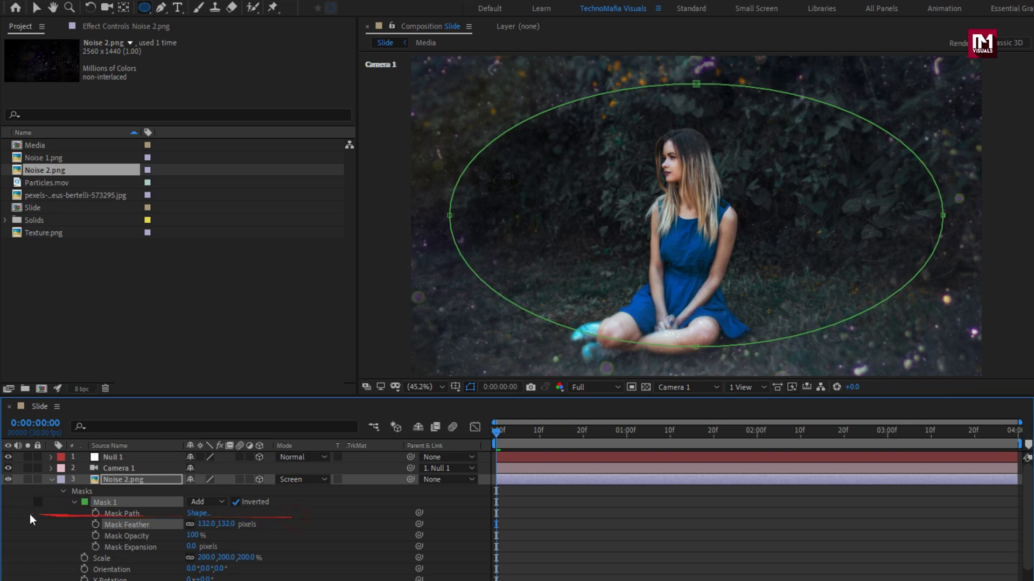
pyautogui.click(51, 479)
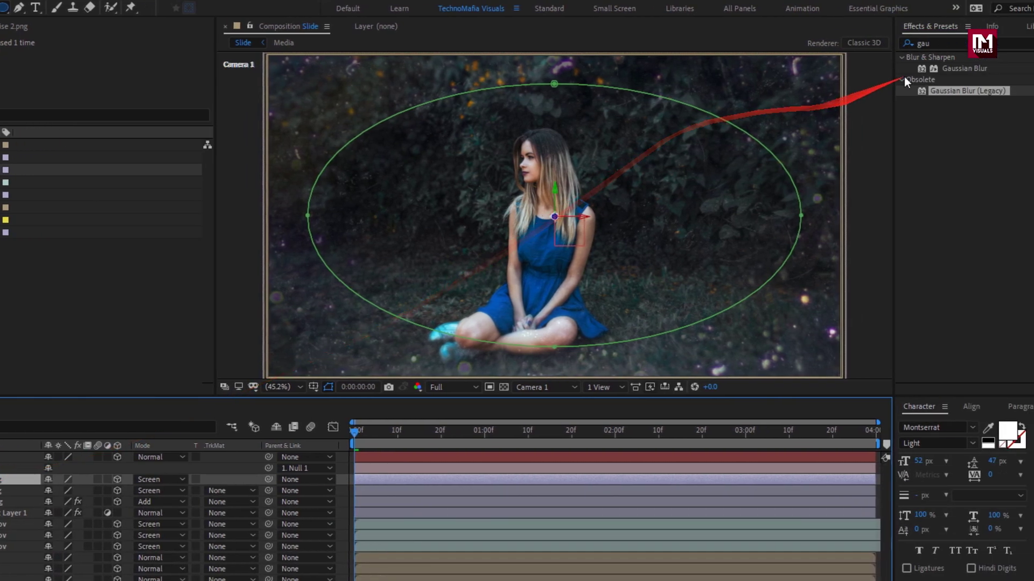
# - Apply the Tint effect to the Noise 2.png layer with the amount to tint set to 50%
pyautogui.click(877, 43)
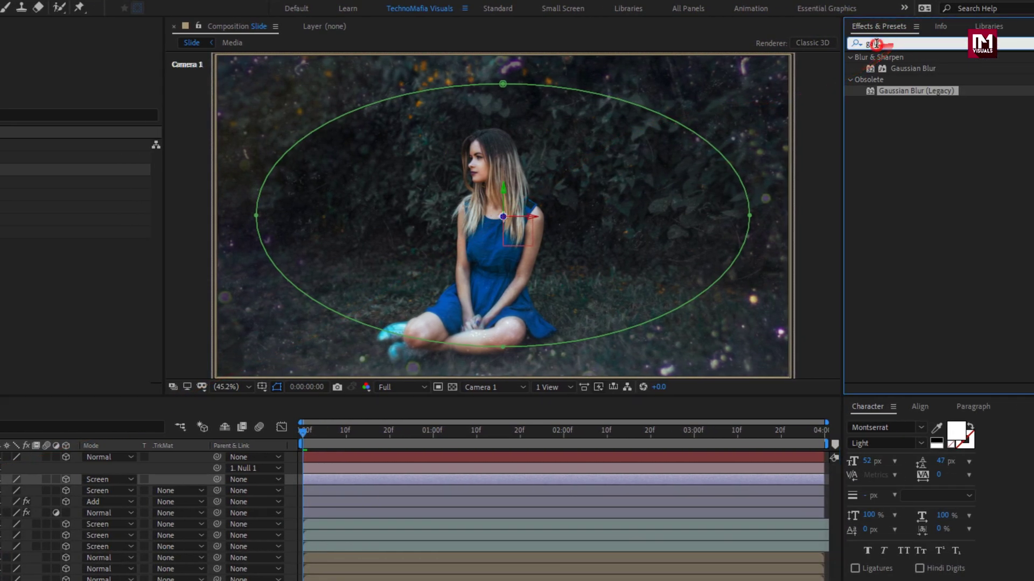
pyautogui.write('tint')
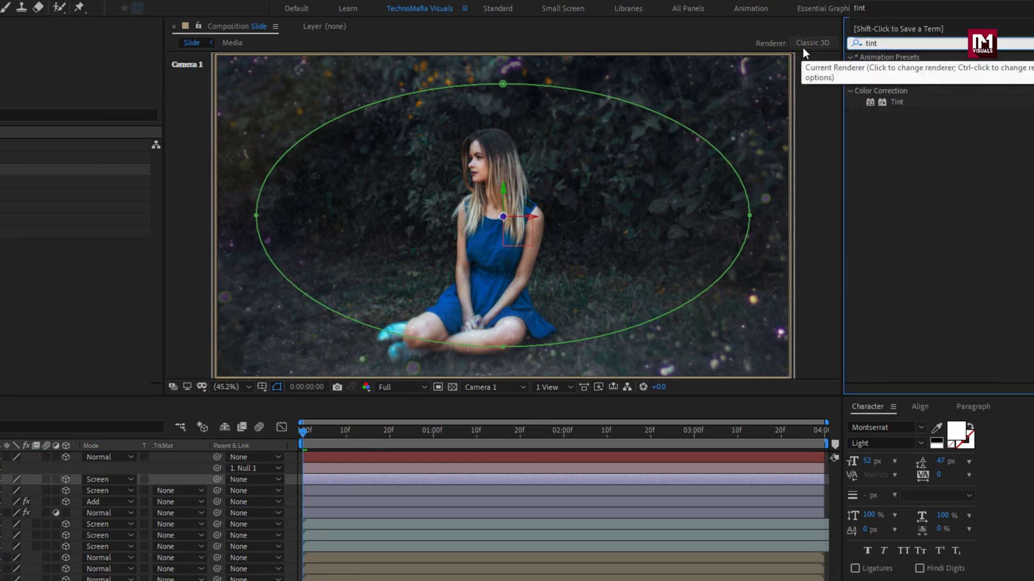
pyautogui.doubleClick(897, 103)
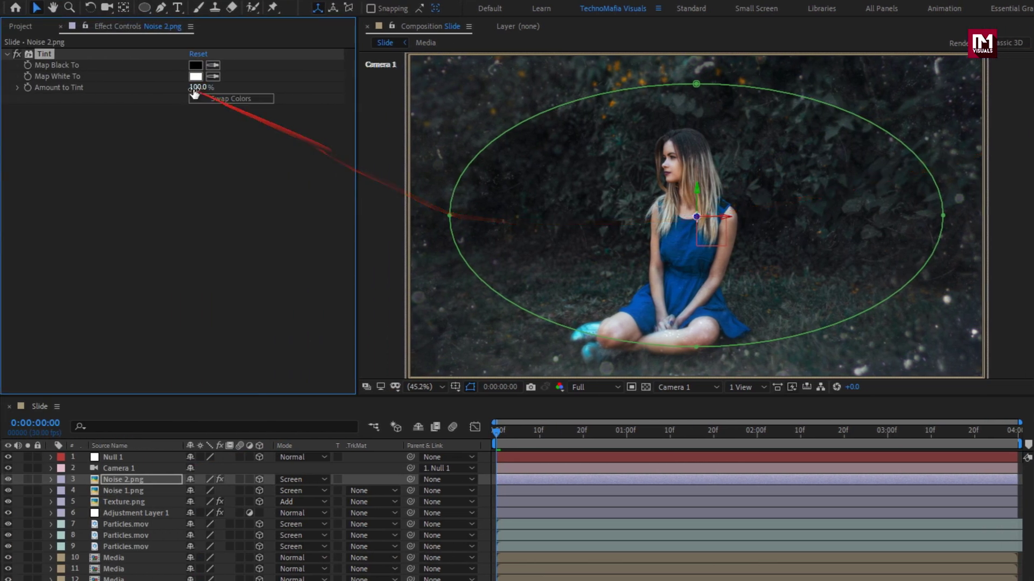
pyautogui.click(193, 89)
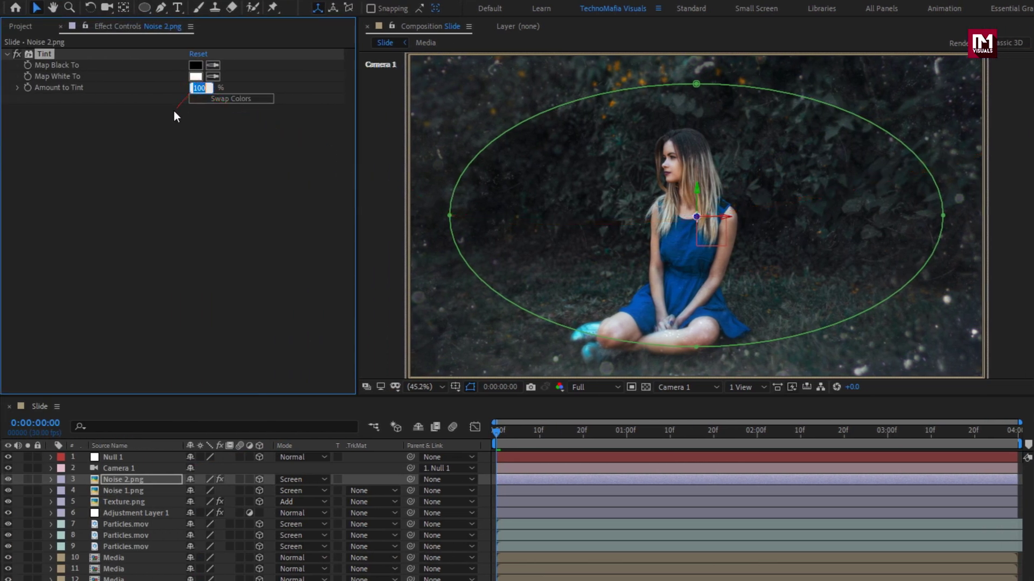
pyautogui.write('50')
pyautogui.press('Return')
# - Copy the Tint effect from the Noise 2.png layer onto the Noise 1.png layer
pyautogui.hotkey('ctrl', 'c')
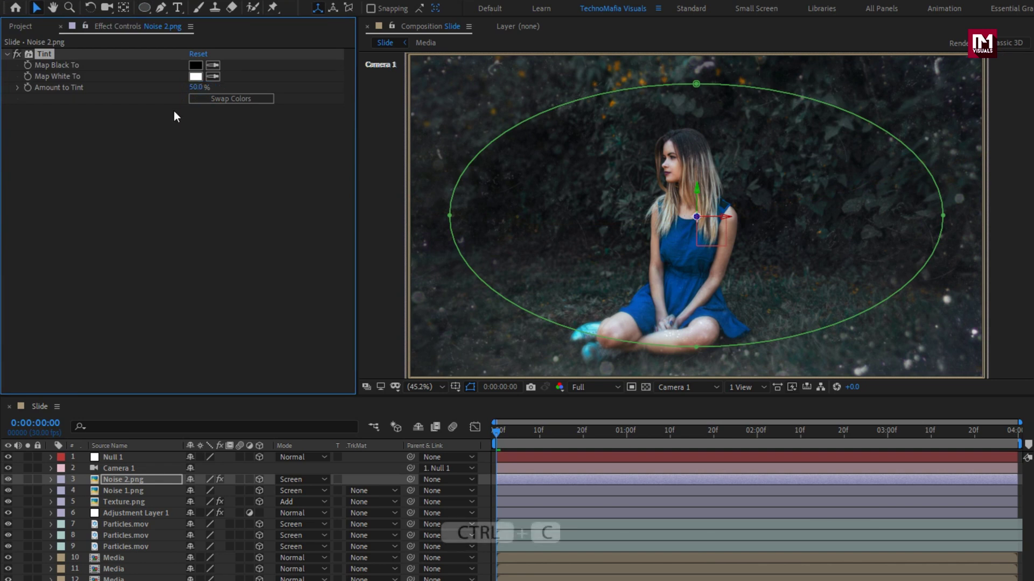
pyautogui.click(45, 54)
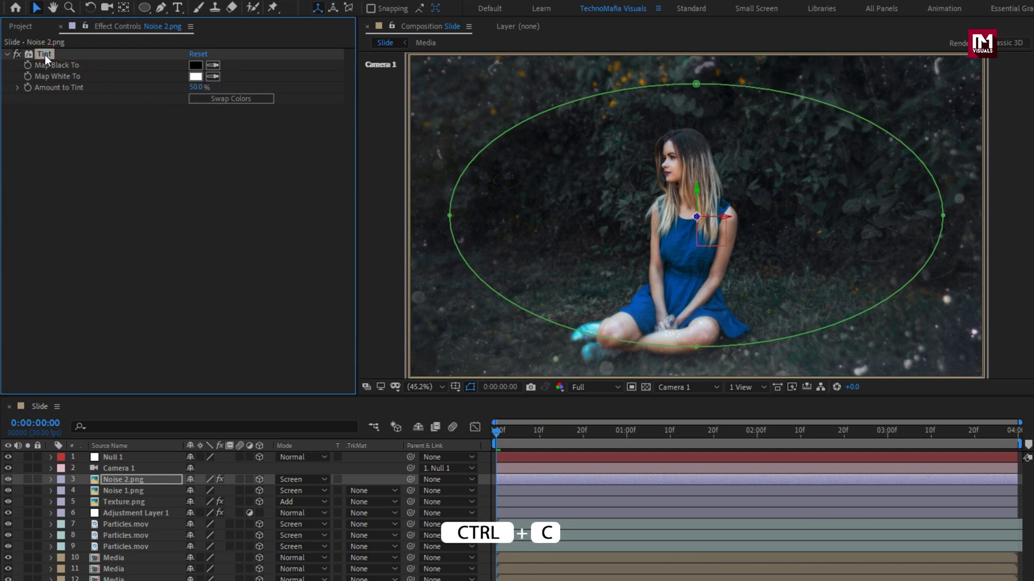
pyautogui.click(128, 493)
pyautogui.hotkey('ctrl', 'v')
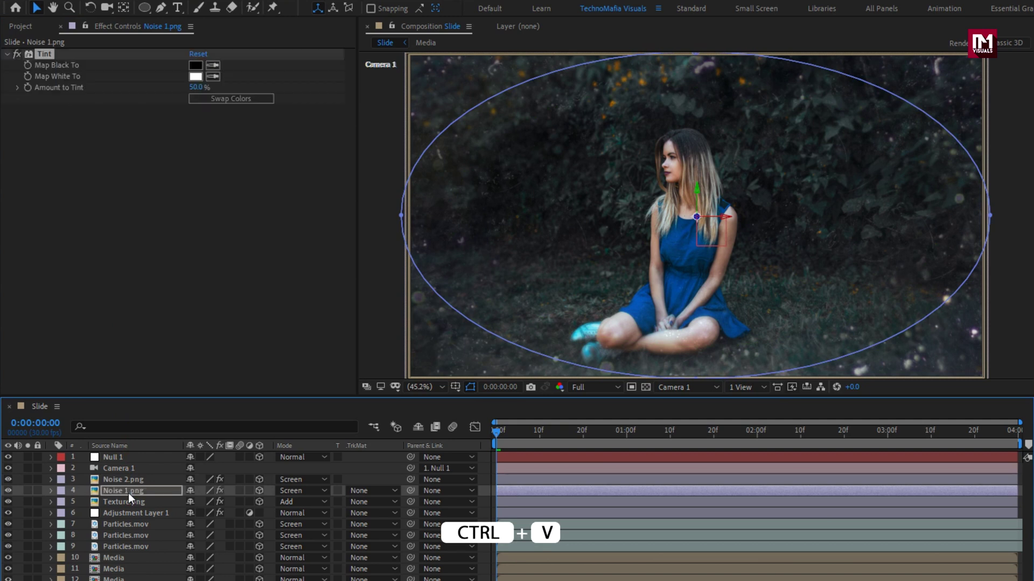
# - Duplicate the Noise 2.png layer and set the copy's Z orientation to 180°
pyautogui.click(130, 481)
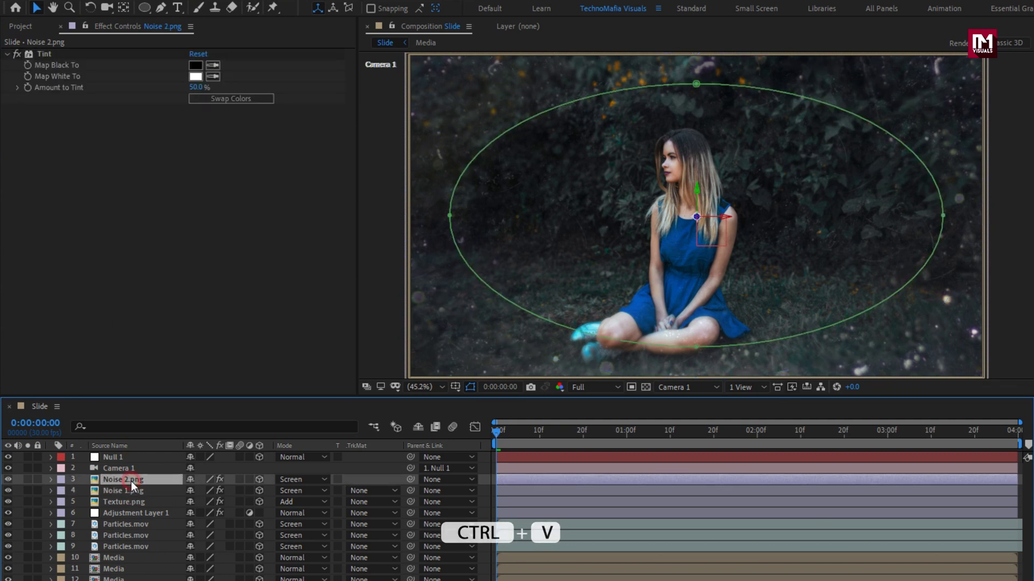
pyautogui.hotkey('ctrl', 'd')
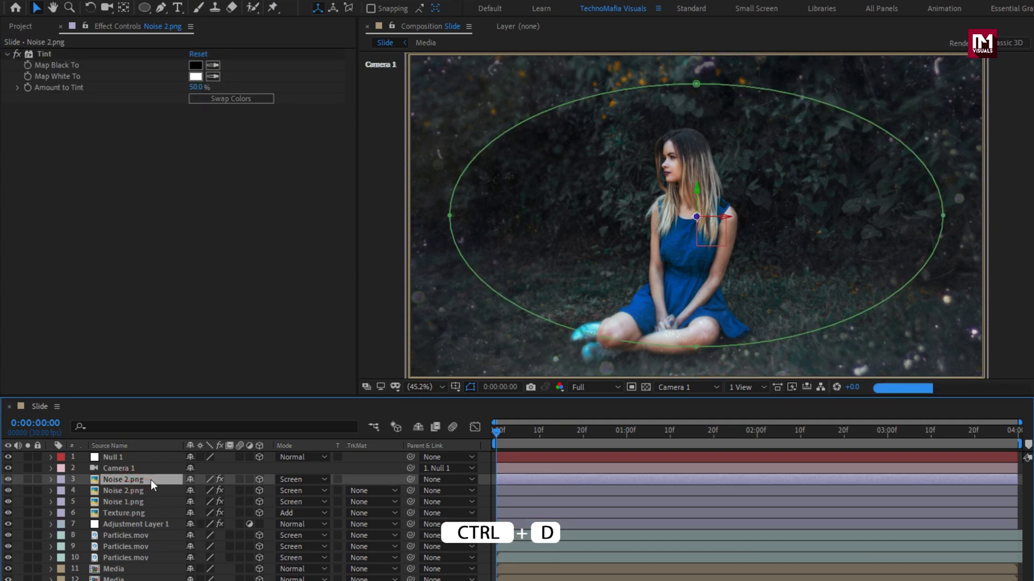
pyautogui.press('r')
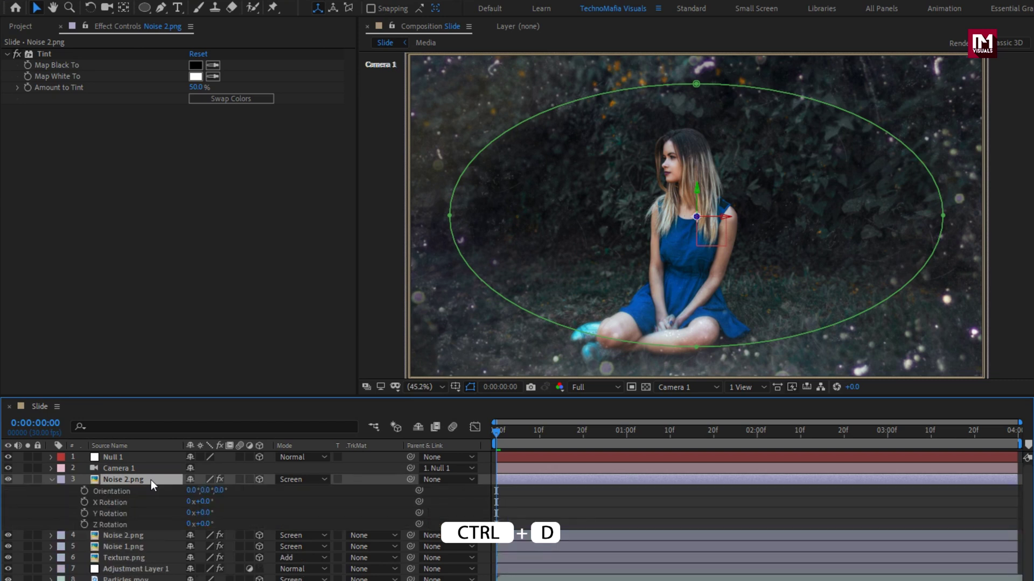
pyautogui.click(220, 491)
pyautogui.write('18')
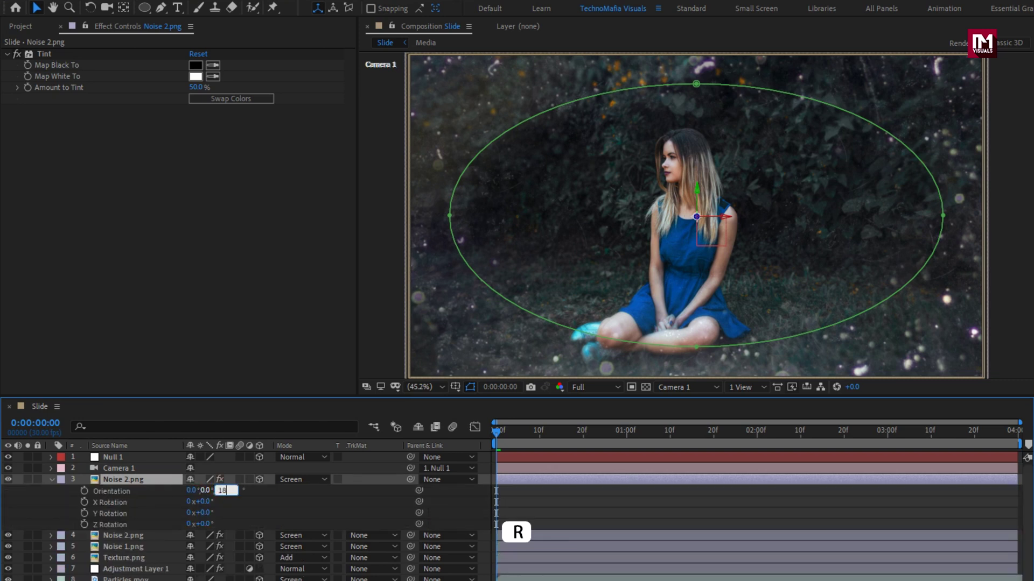
pyautogui.write('0')
pyautogui.press('Return')
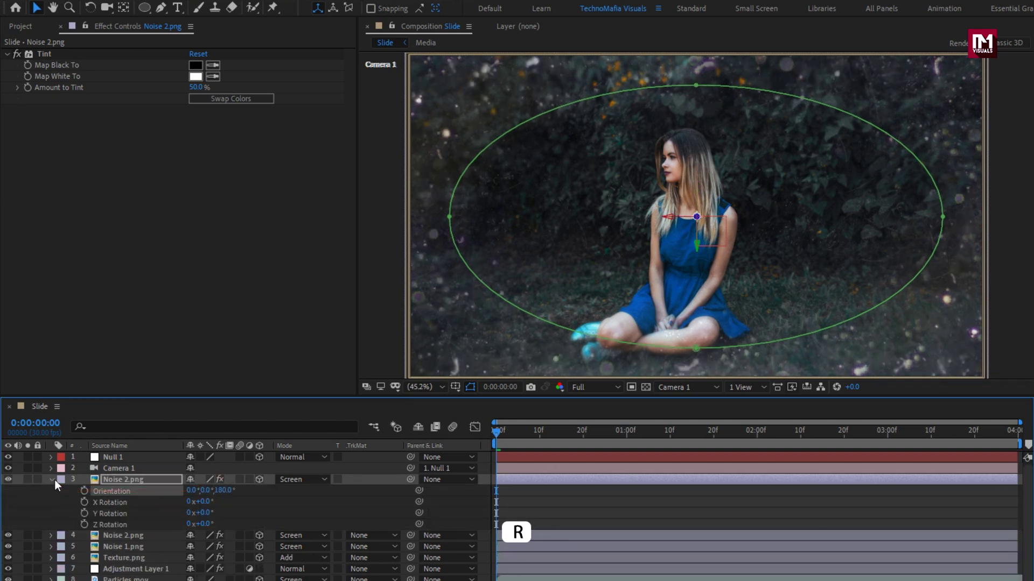
pyautogui.click(53, 480)
# - Set the opacity of the upper Noise 2.png copy to 50% and show the opacity property of the original Noise 2.png layer
pyautogui.press('t')
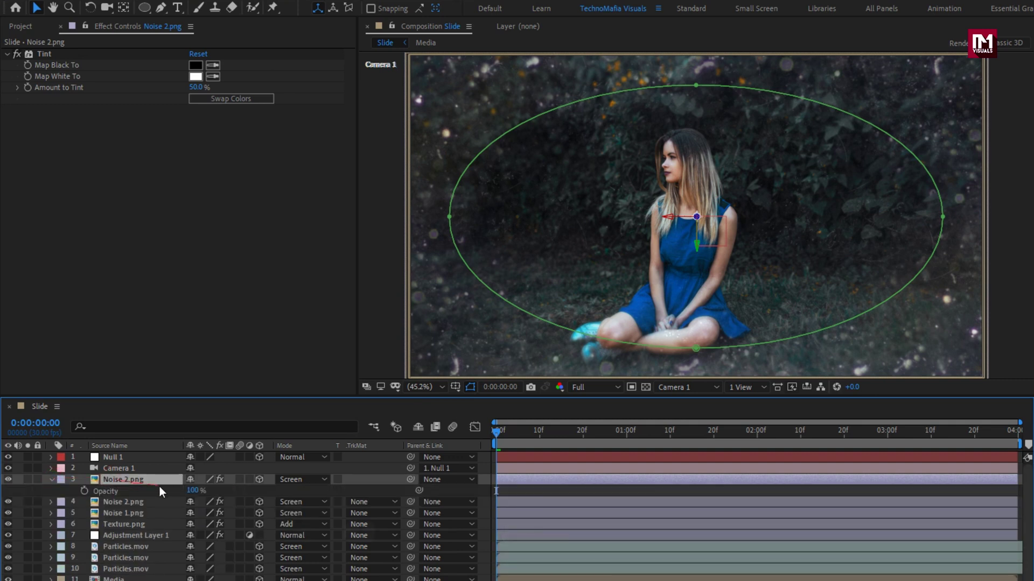
pyautogui.click(188, 490)
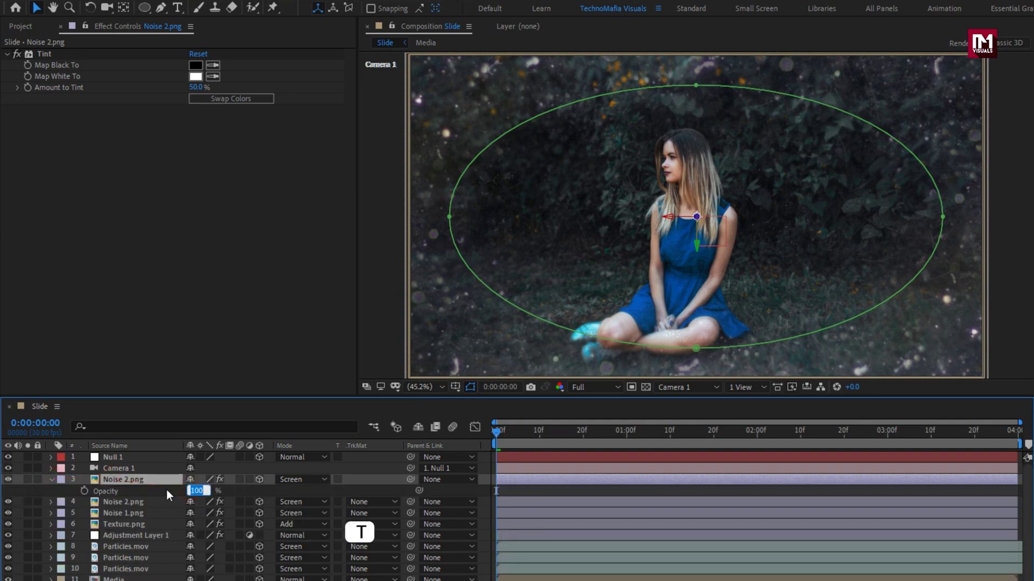
pyautogui.write('50')
pyautogui.press('Return')
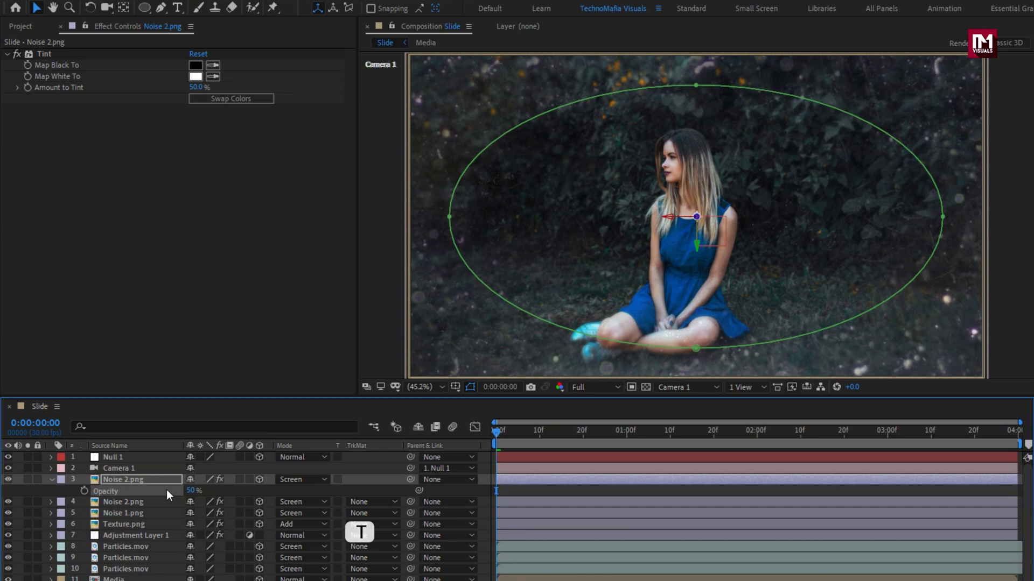
pyautogui.click(139, 501)
pyautogui.press('t')
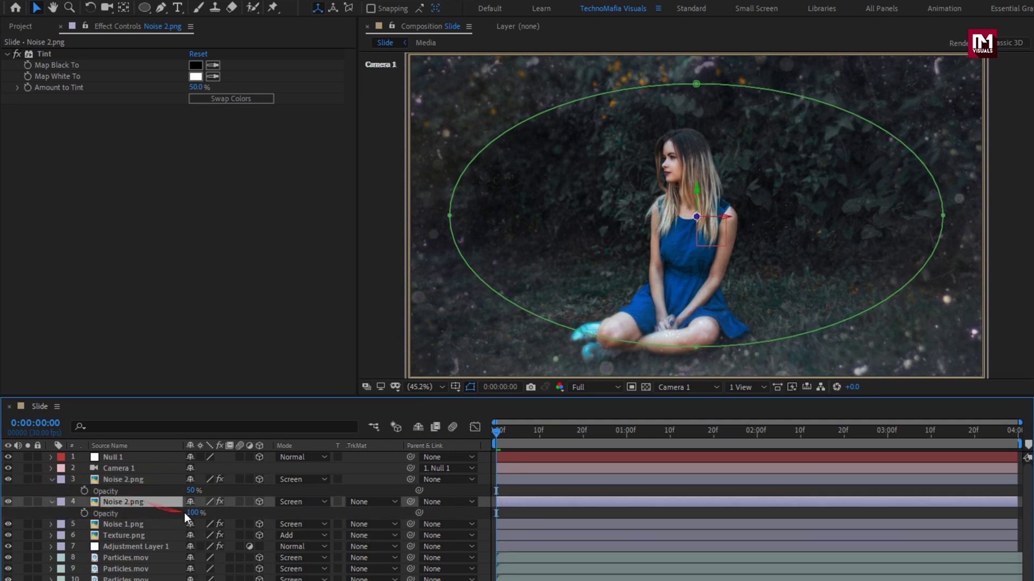
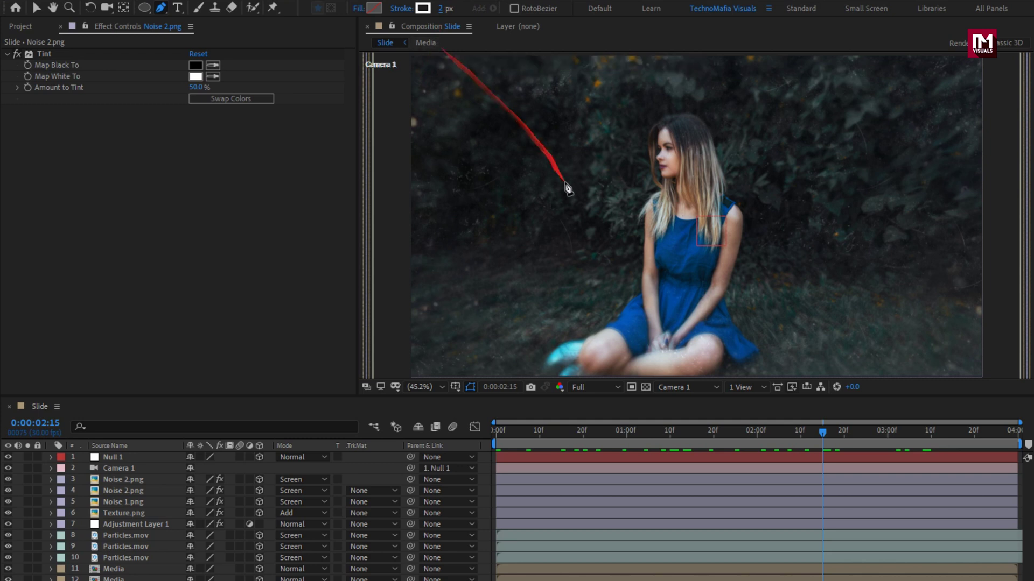
# - At the start of the timeline, draw a closed four-sided 2 px white outline extending above and below the frame, and hide the path overlays
pyautogui.scroll(-2, 569, 192)
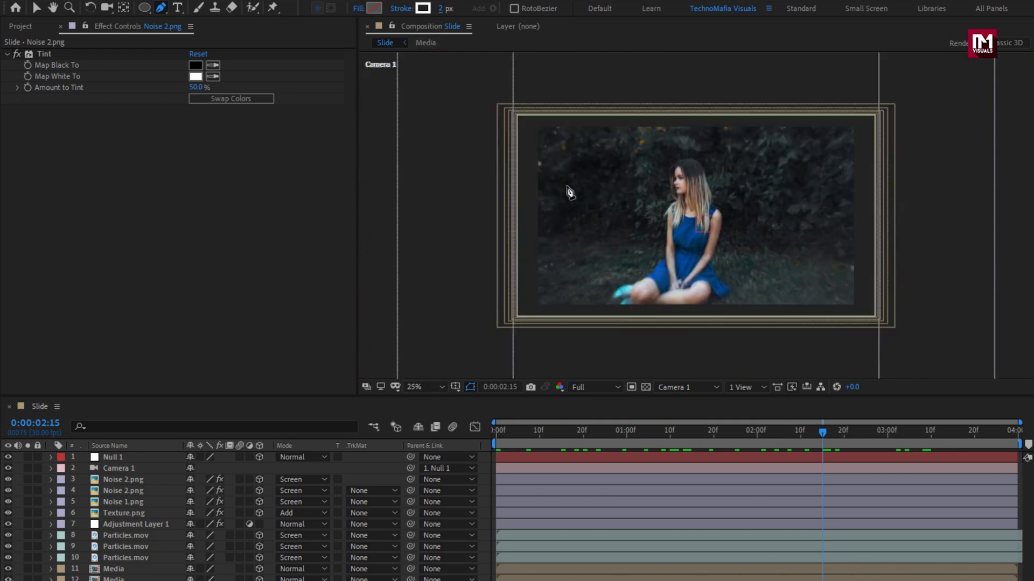
pyautogui.click(494, 431)
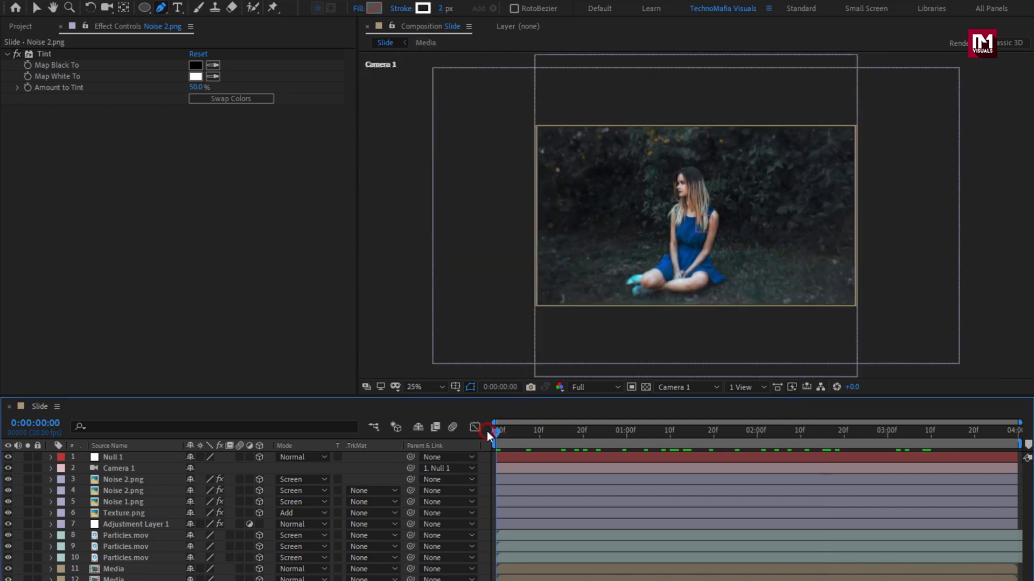
pyautogui.click(822, 96)
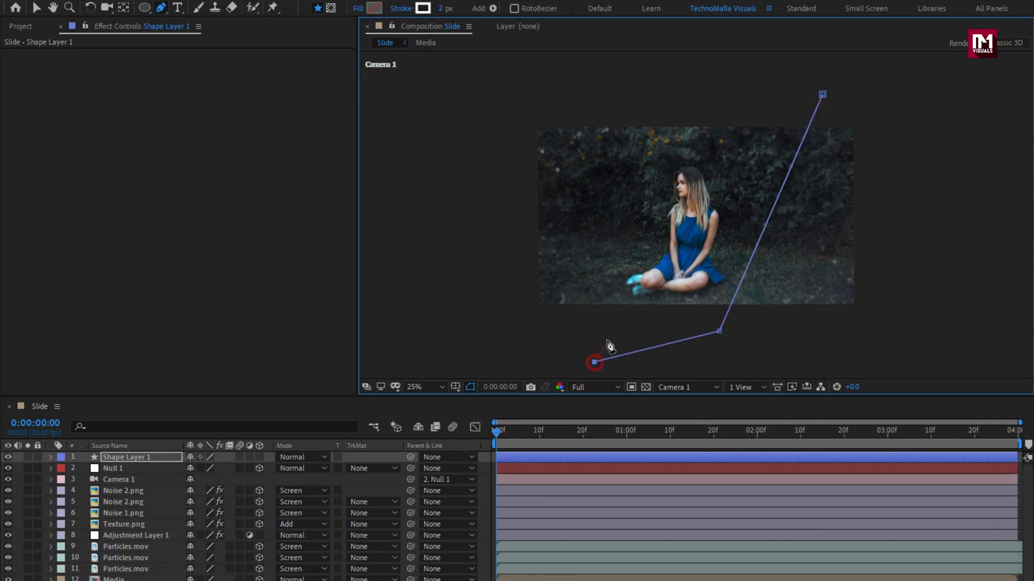
pyautogui.click(606, 87)
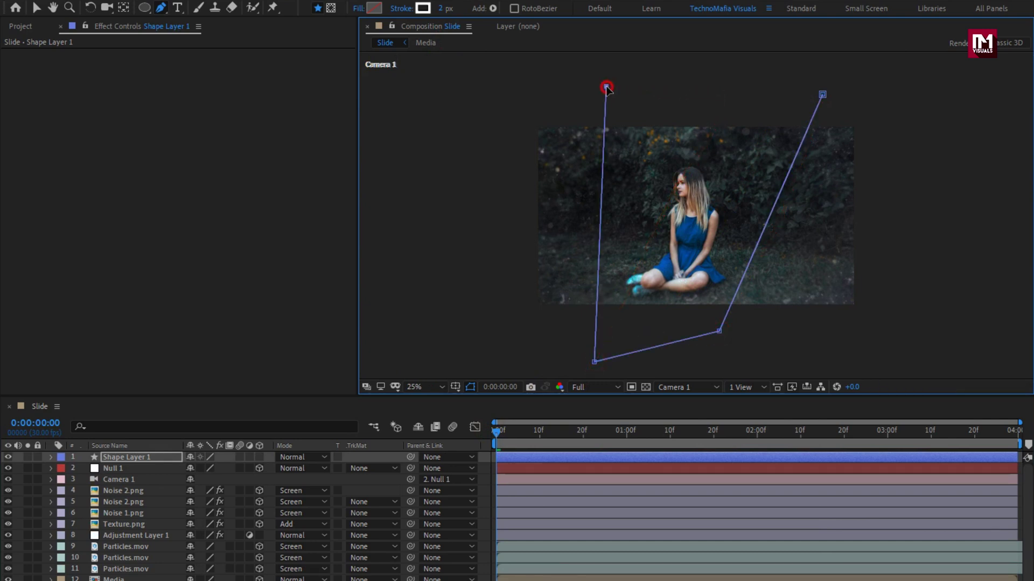
pyautogui.click(823, 95)
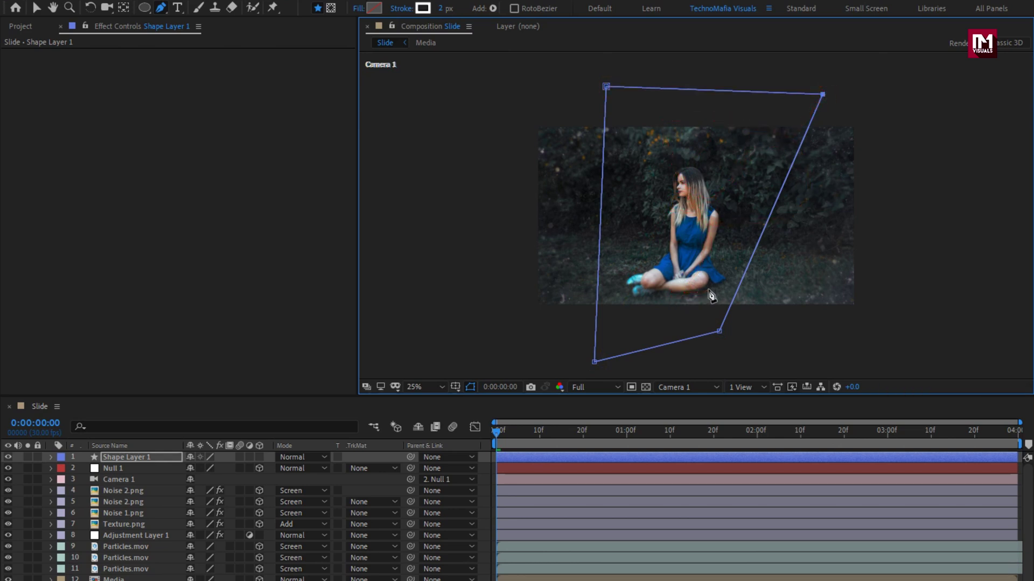
pyautogui.click(469, 387)
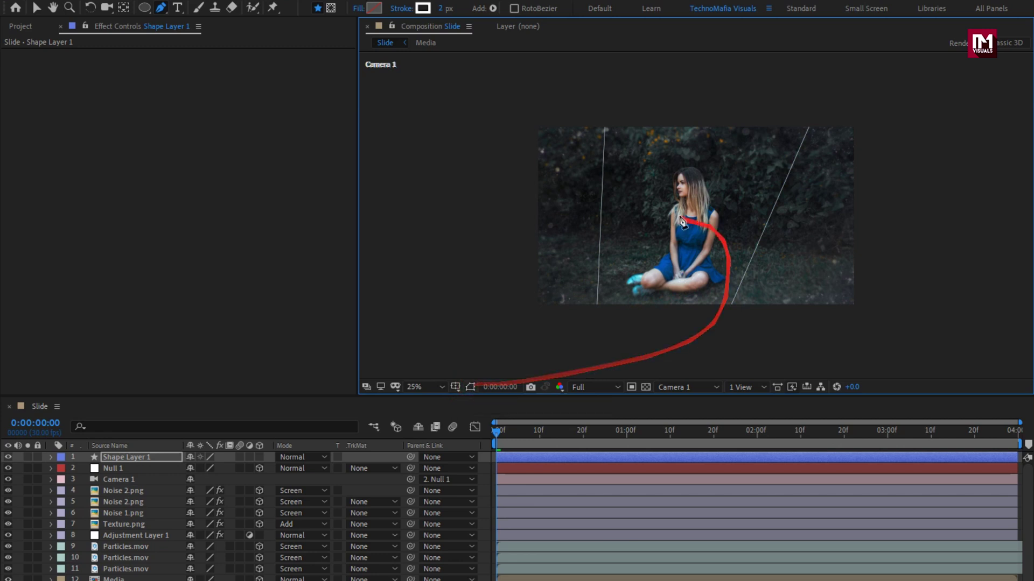
pyautogui.press('.')
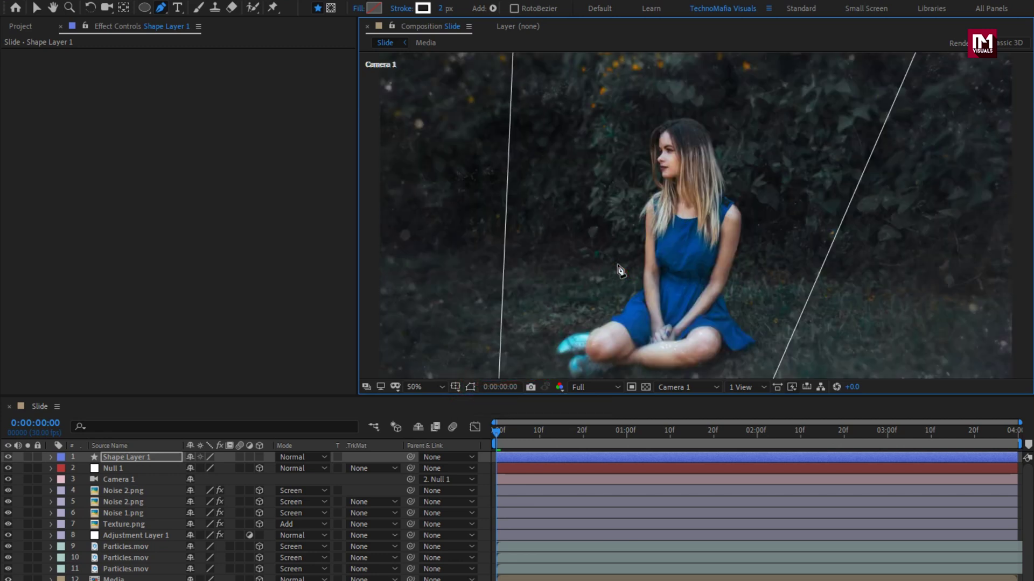
# - Set Shape Layer 1 to 25% opacity and its blending mode to Screen
pyautogui.click(154, 458)
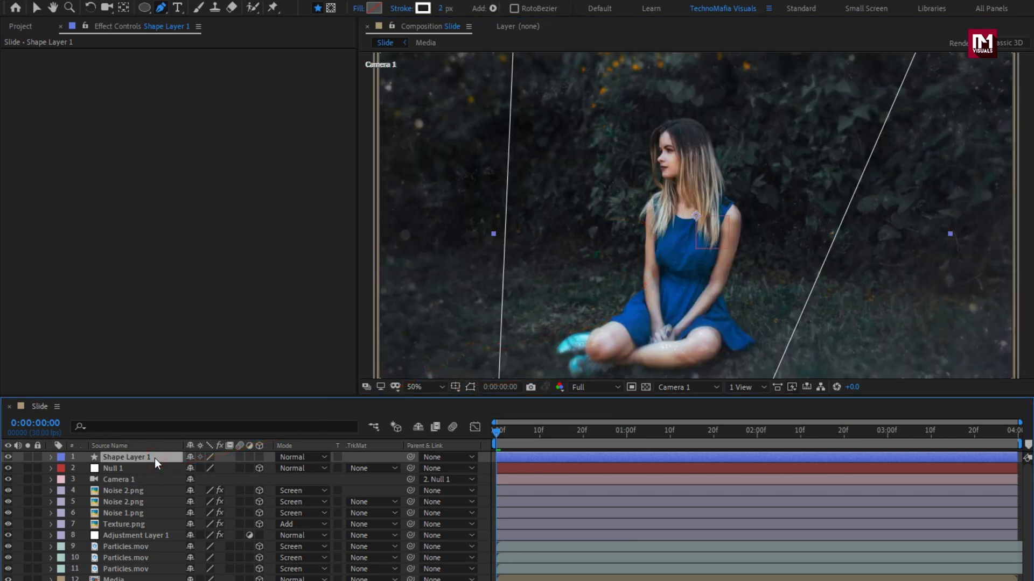
pyautogui.press('t')
pyautogui.click(191, 469)
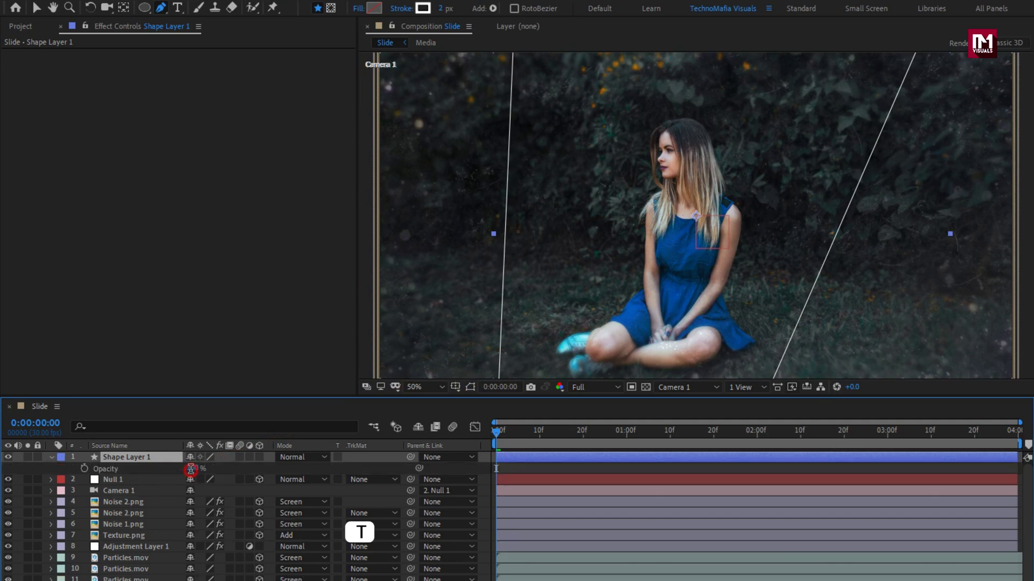
pyautogui.write('25')
pyautogui.press('Return')
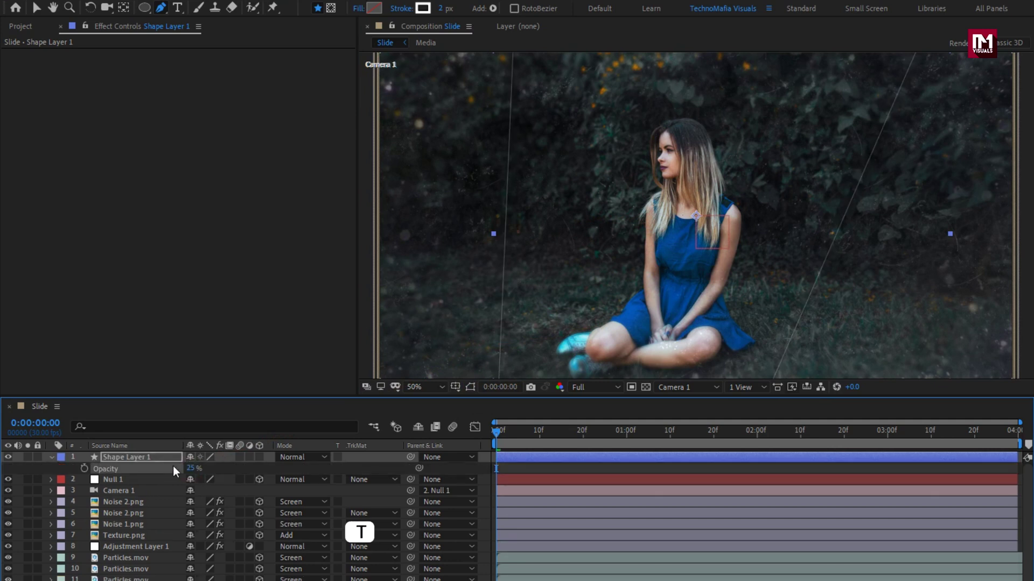
pyautogui.click(302, 458)
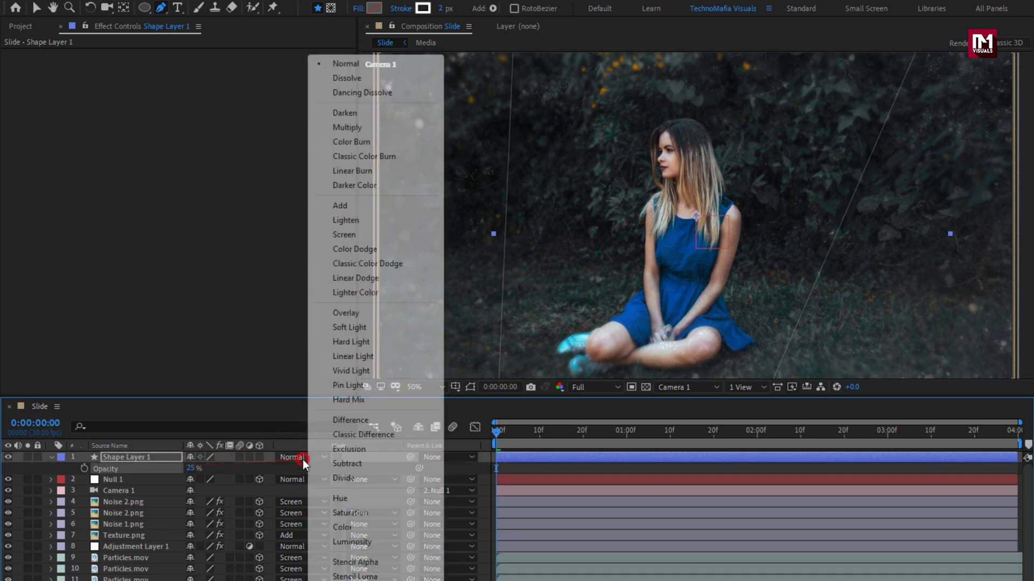
pyautogui.click(353, 234)
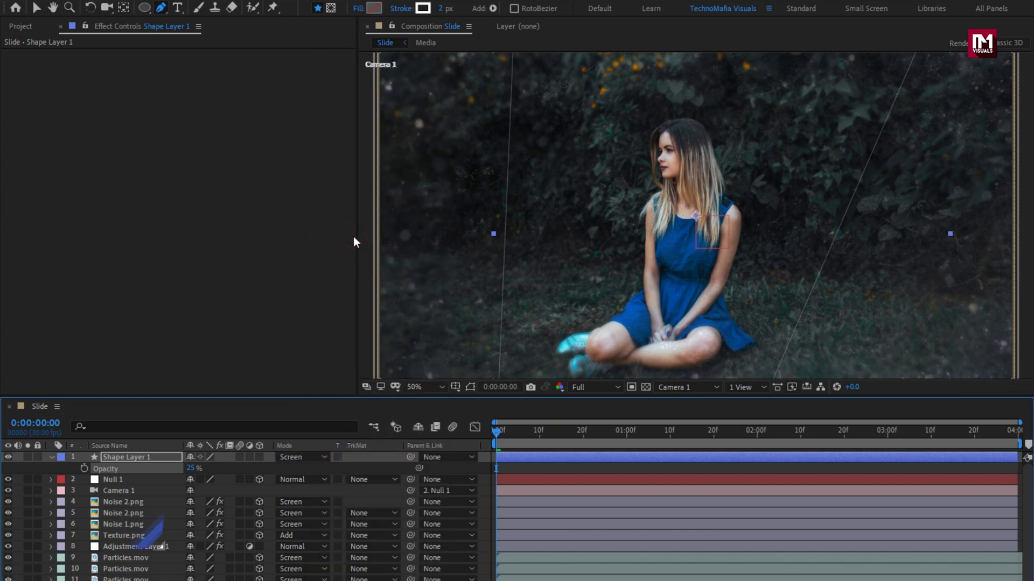
pyautogui.click(52, 457)
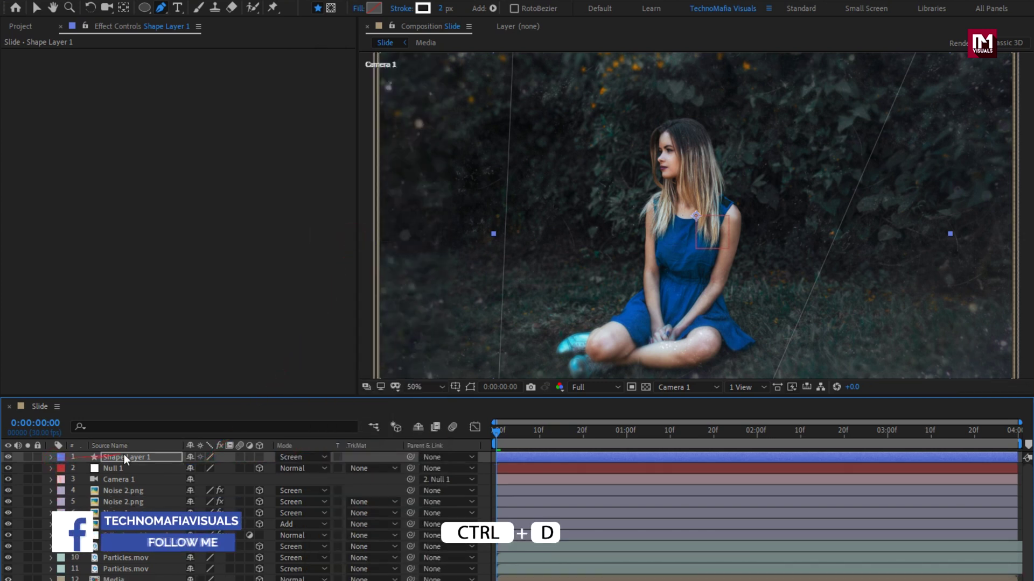
# - Duplicate Shape Layer 1 and make both shape layers 3D
pyautogui.hotkey('ctrl', 'd')
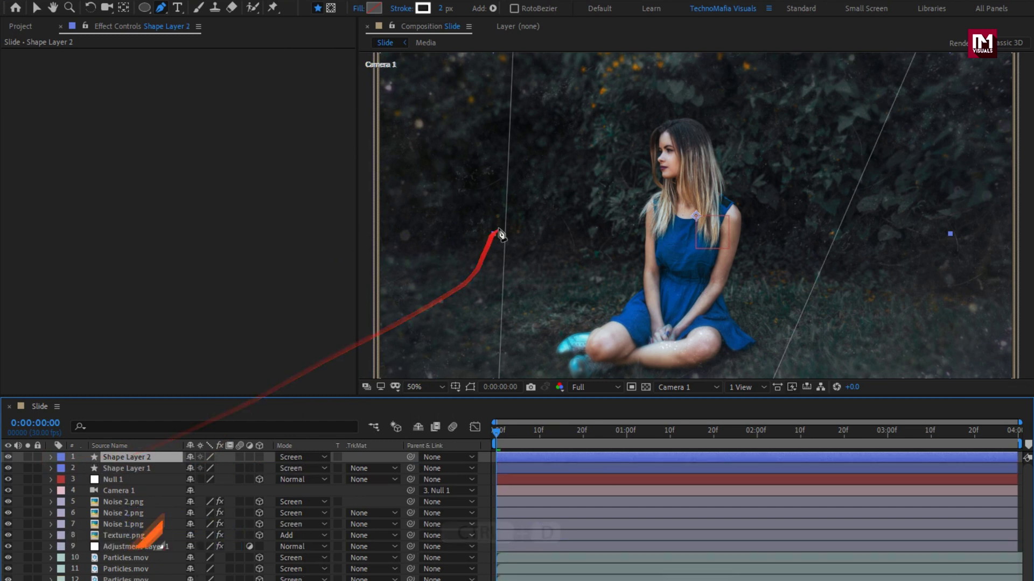
pyautogui.press(',')
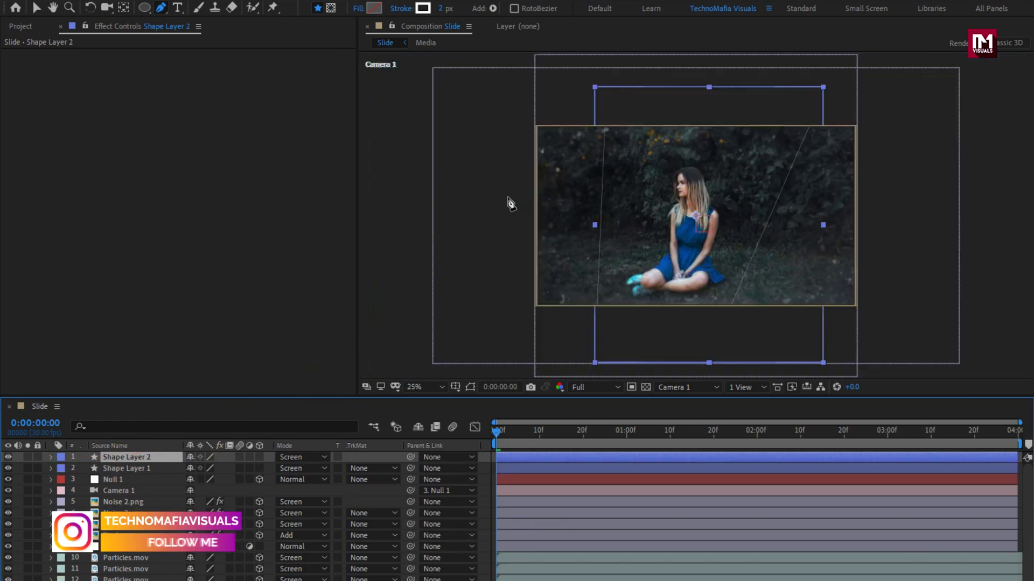
pyautogui.moveTo(595, 92); pyautogui.dragTo(562, 354)
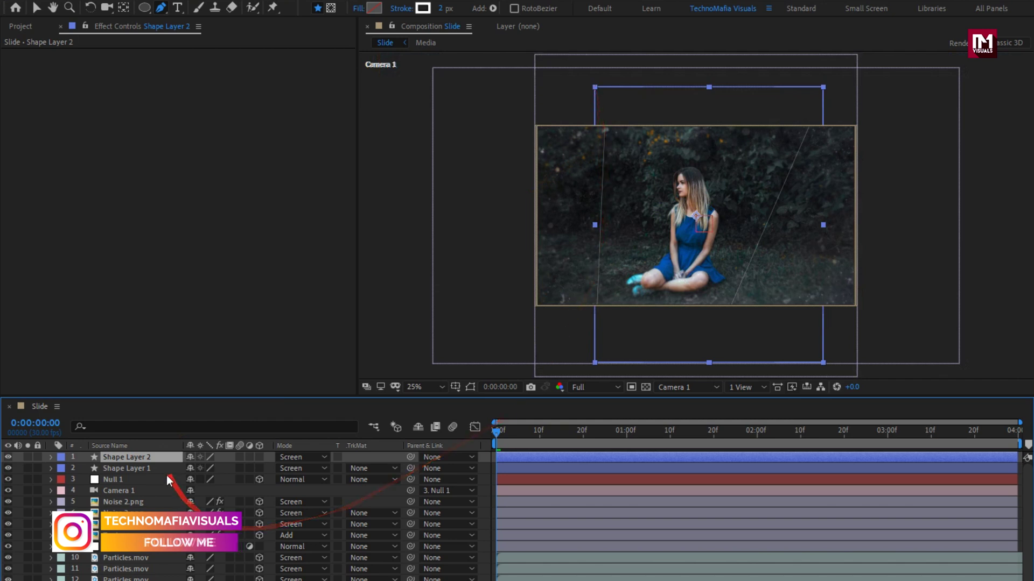
pyautogui.click(160, 456)
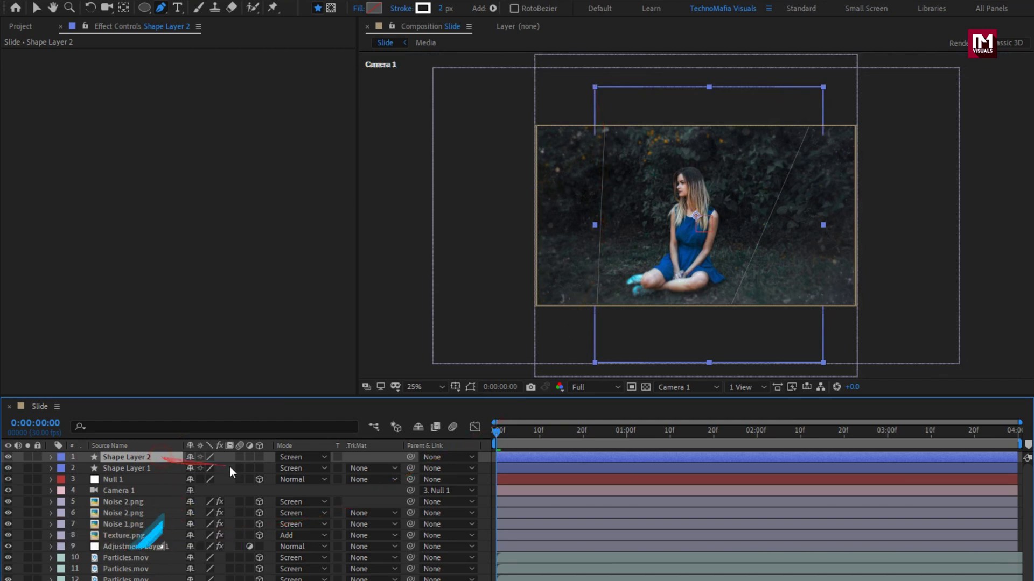
pyautogui.moveTo(259, 469); pyautogui.dragTo(259, 457)
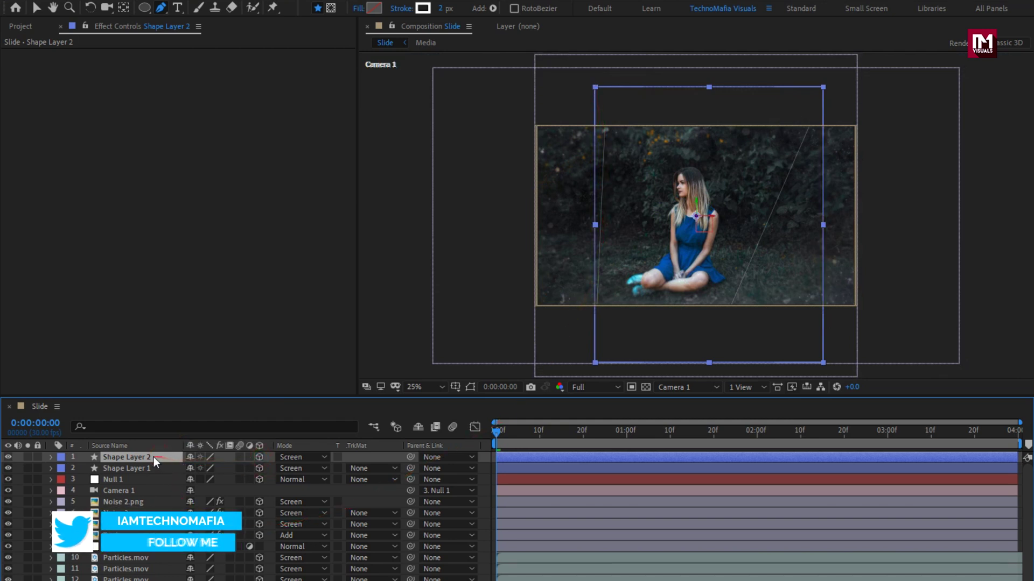
# - Set the Z orientation of the duplicated shape layer to 180°
pyautogui.press('r')
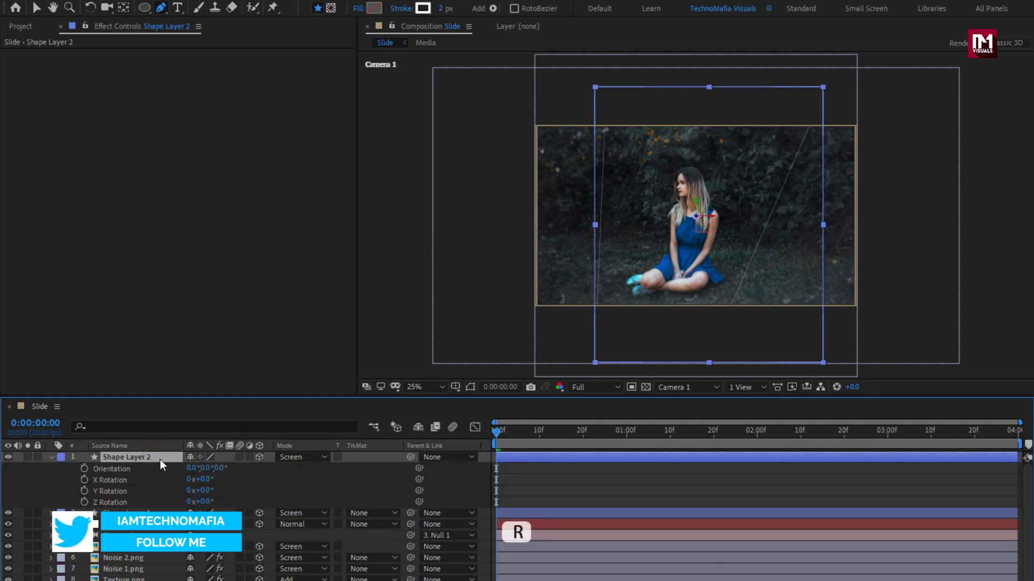
pyautogui.click(220, 468)
pyautogui.write('180')
pyautogui.press('Return')
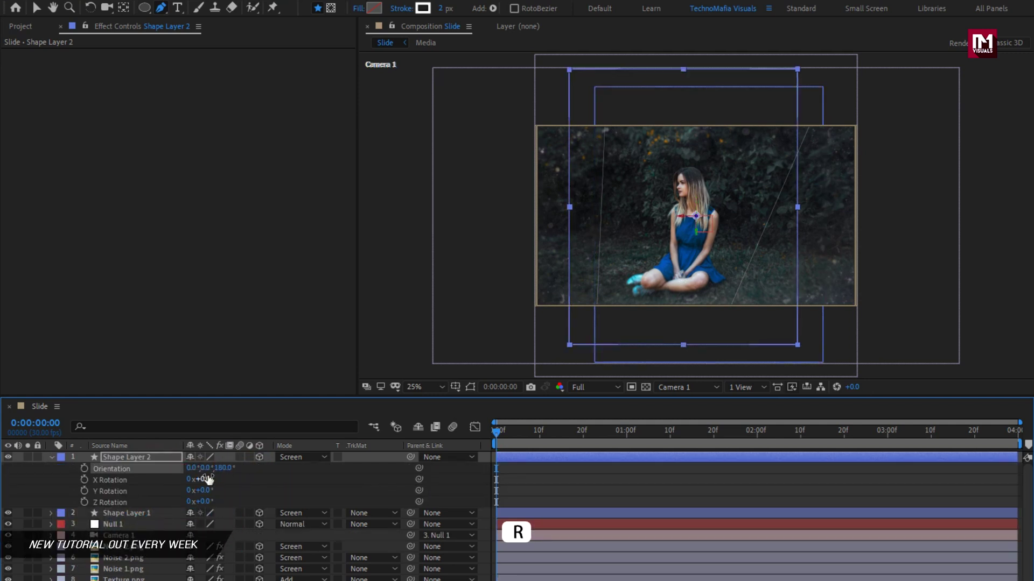
pyautogui.scroll(2, 719, 252)
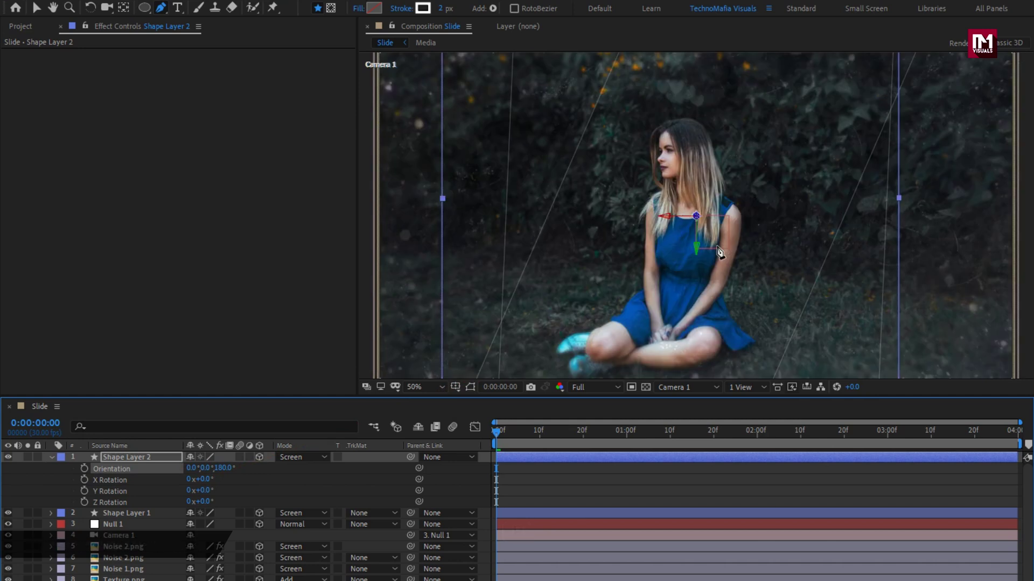
# - Reshape Shape Layer 2's outline into a trapezoid with a narrow top above the frame and a wide base below it
pyautogui.press('s')
pyautogui.press(',')
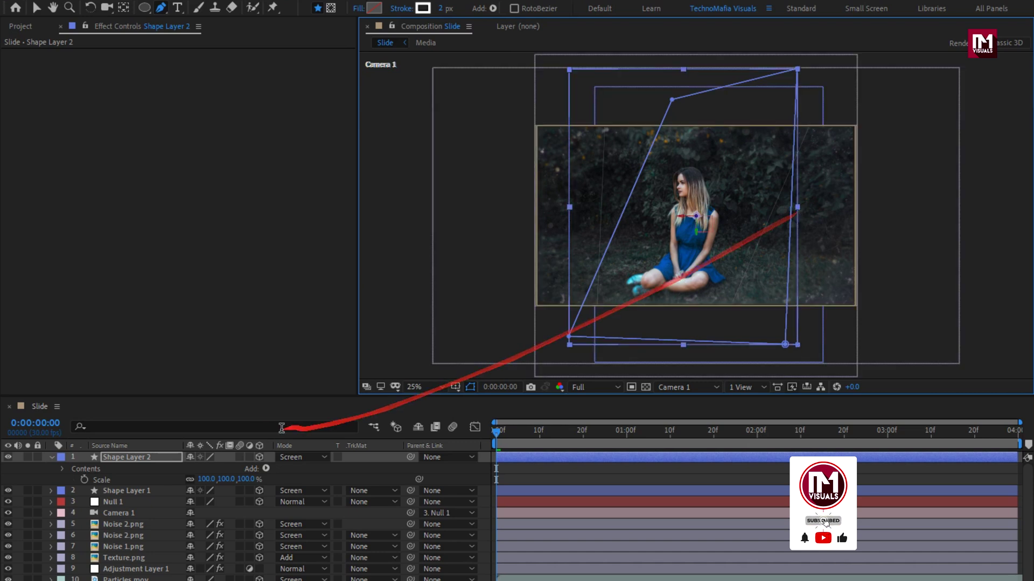
pyautogui.click(162, 459)
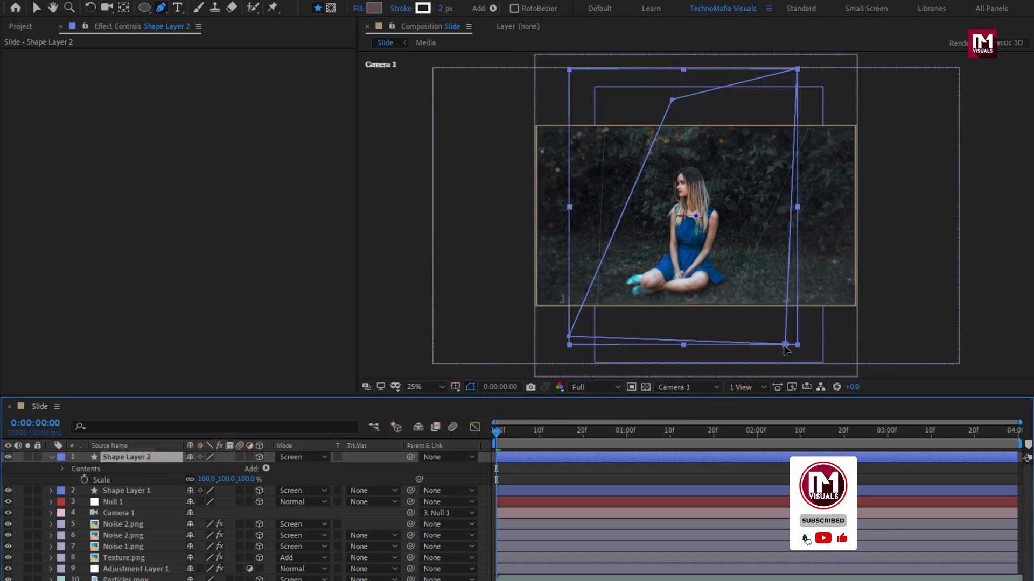
pyautogui.moveTo(785, 343); pyautogui.dragTo(847, 340)
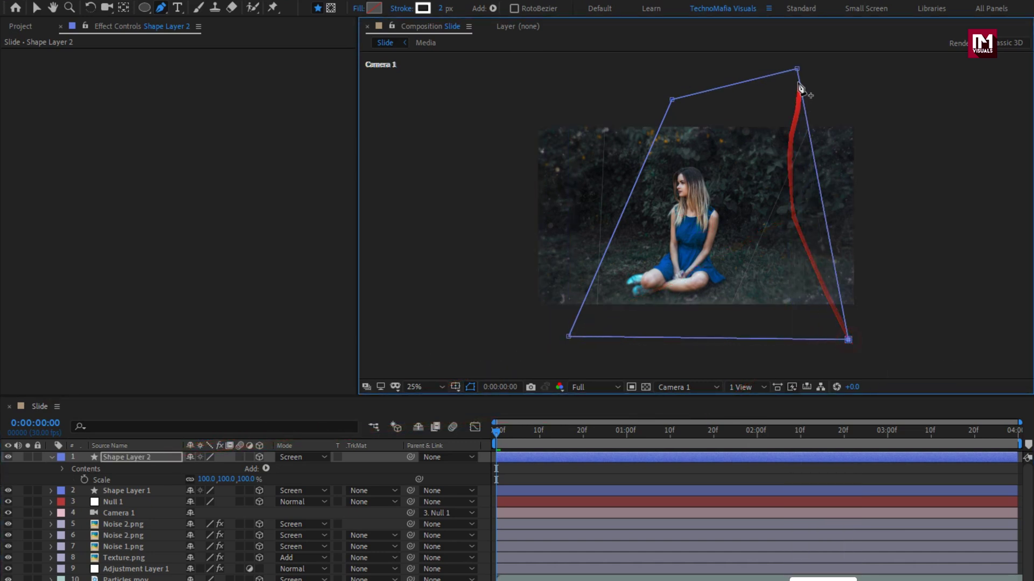
pyautogui.moveTo(796, 70); pyautogui.dragTo(755, 92)
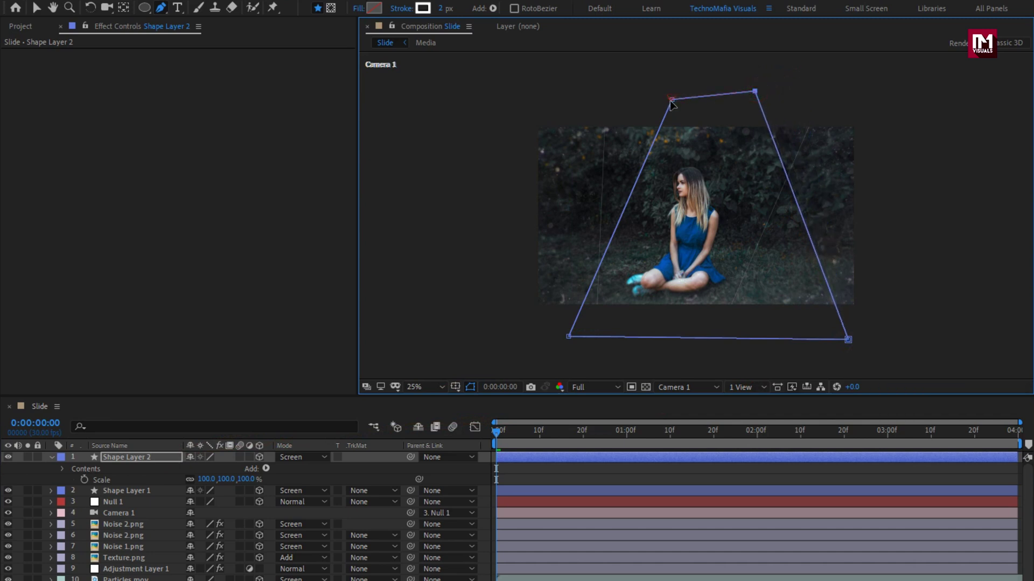
pyautogui.moveTo(670, 102); pyautogui.dragTo(701, 92)
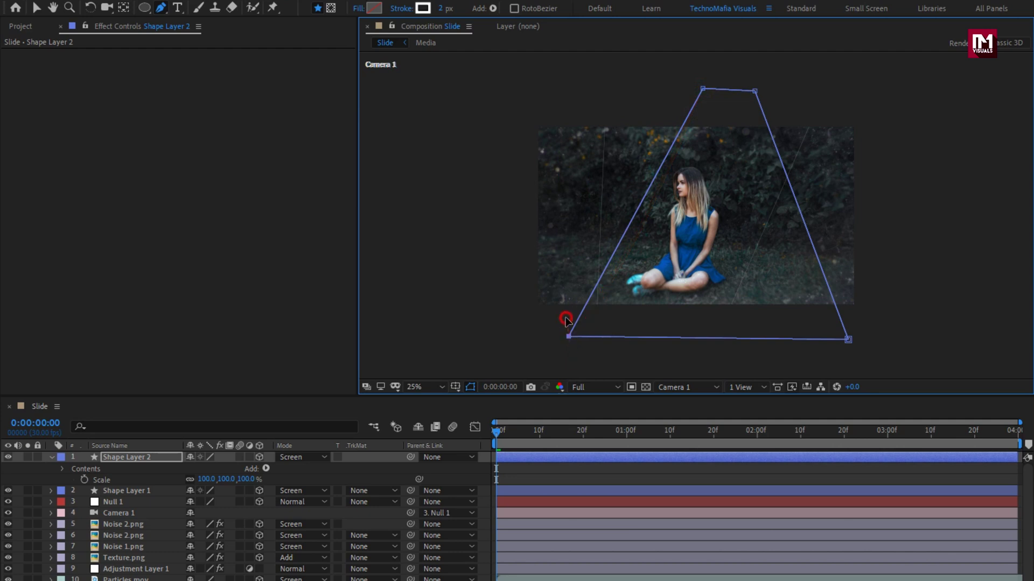
pyautogui.moveTo(566, 319); pyautogui.dragTo(505, 365)
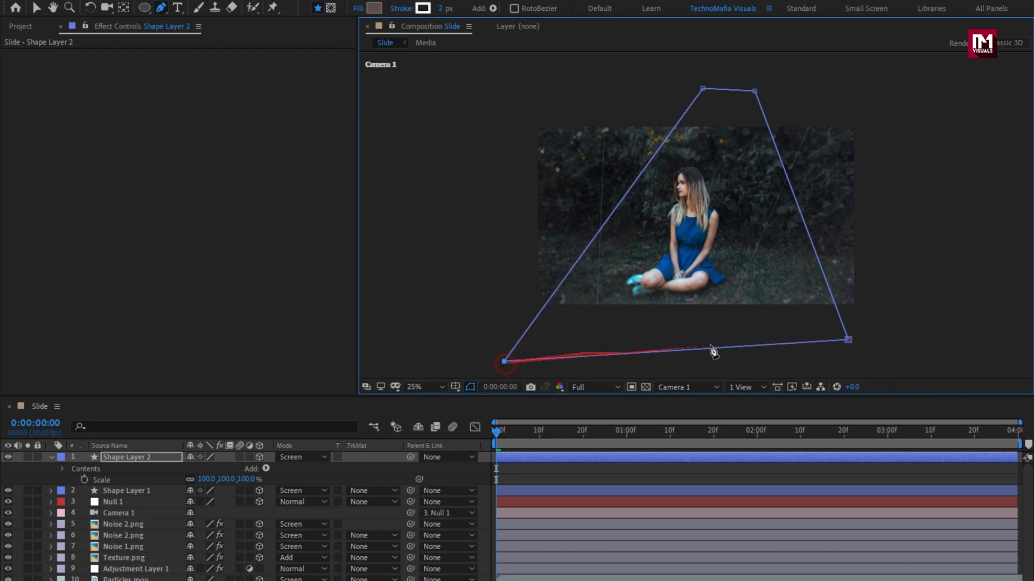
pyautogui.moveTo(836, 345); pyautogui.dragTo(830, 345)
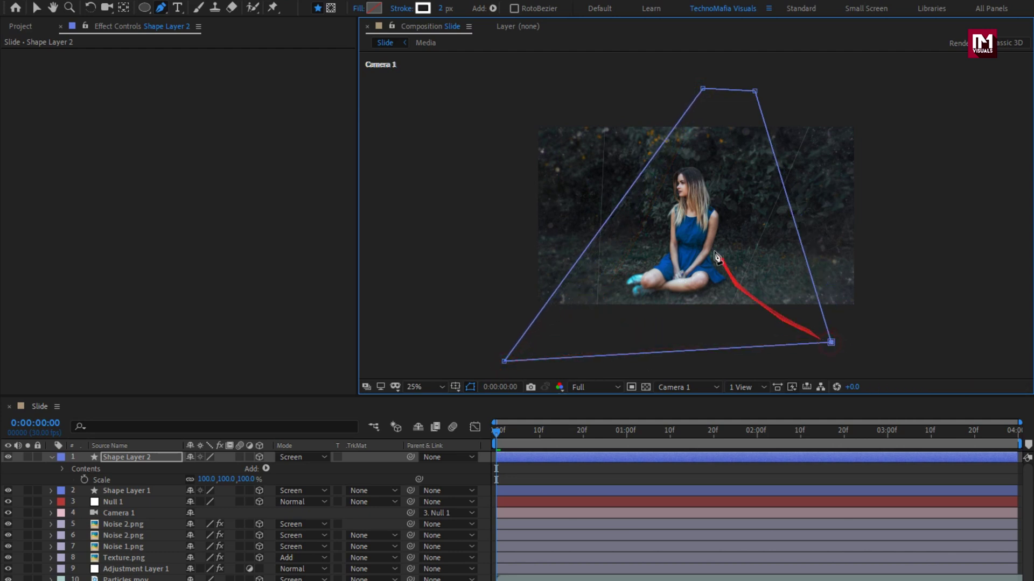
# - Duplicate Shape Layer 2 and reshape the copy into a slanted quadrilateral, narrowing its base toward the left and moving its upper-left corner outward
pyautogui.click(111, 460)
pyautogui.hotkey('ctrl', 'd')
pyautogui.click(50, 459)
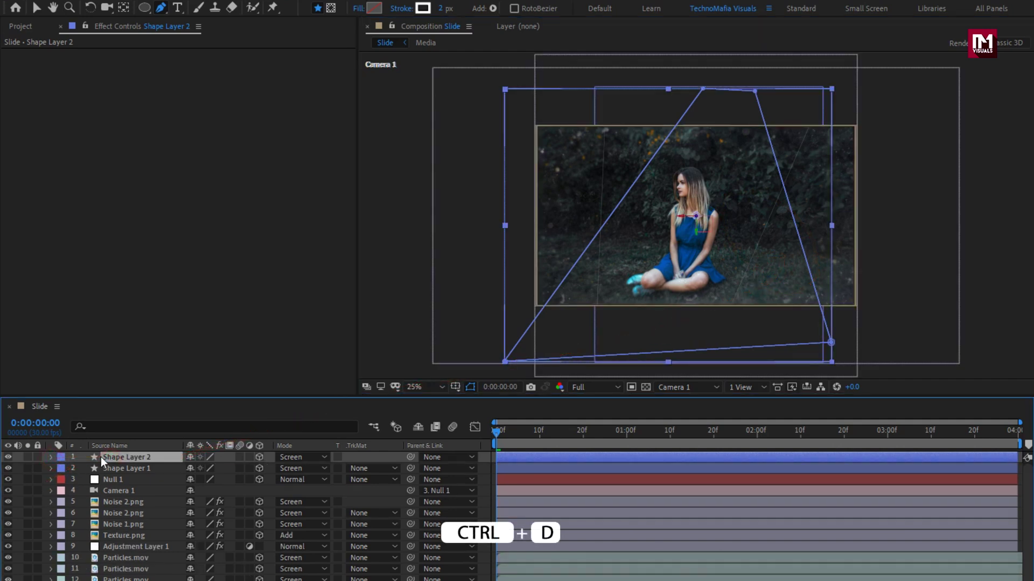
pyautogui.hotkey('ctrl', 'd')
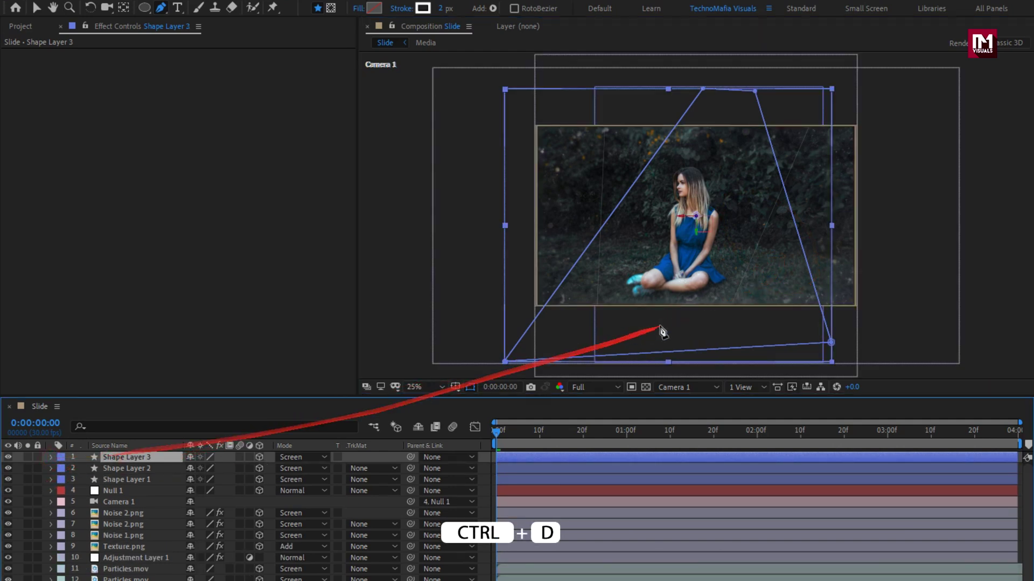
pyautogui.moveTo(830, 342); pyautogui.dragTo(628, 358)
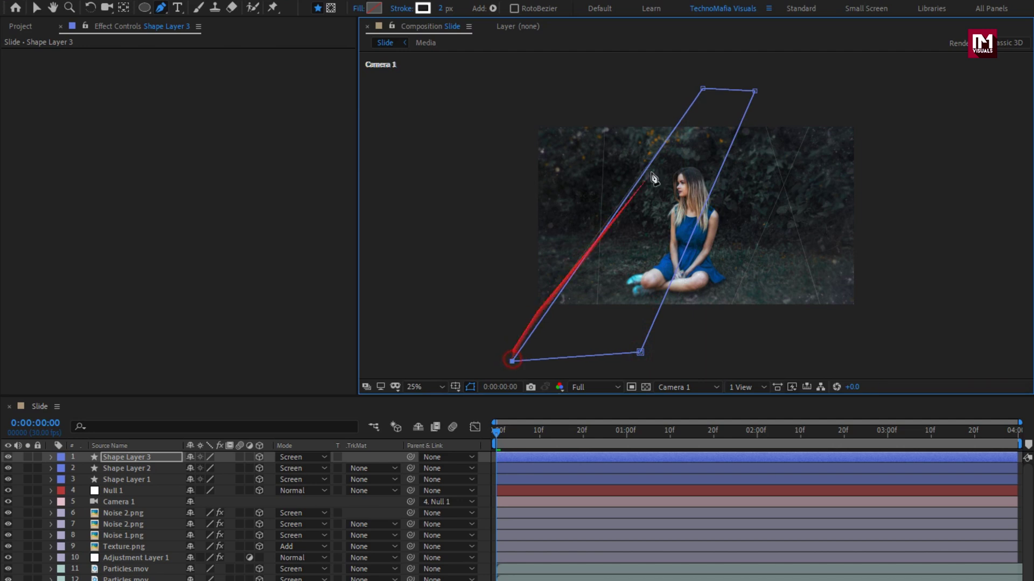
pyautogui.moveTo(703, 89); pyautogui.dragTo(607, 50)
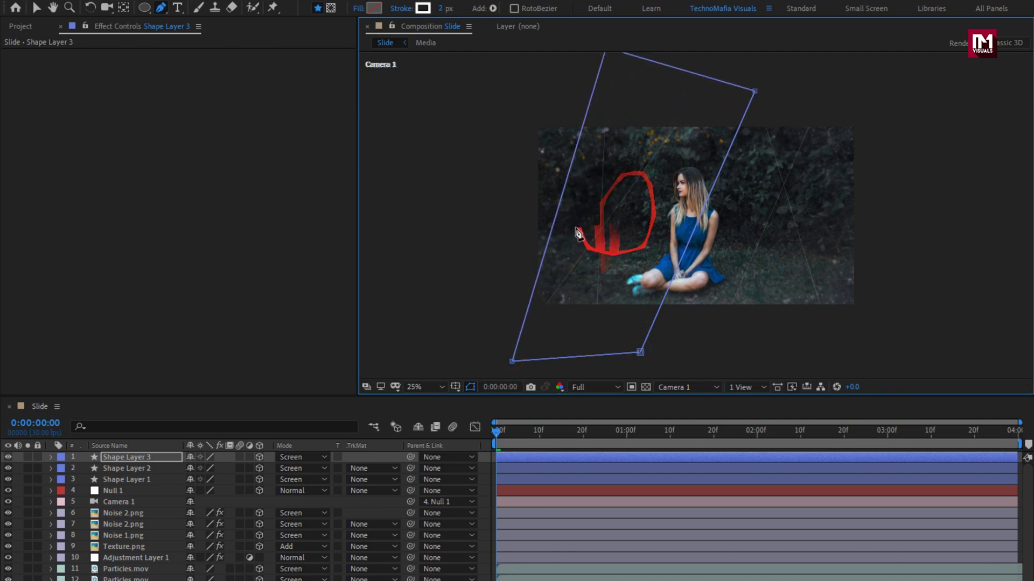
# - At 0:00:03:05, reshape Shape Layer 3 into a quadrilateral running diagonally from above the photo's upper left to beyond its lower right
pyautogui.moveTo(505, 442); pyautogui.dragTo(909, 436)
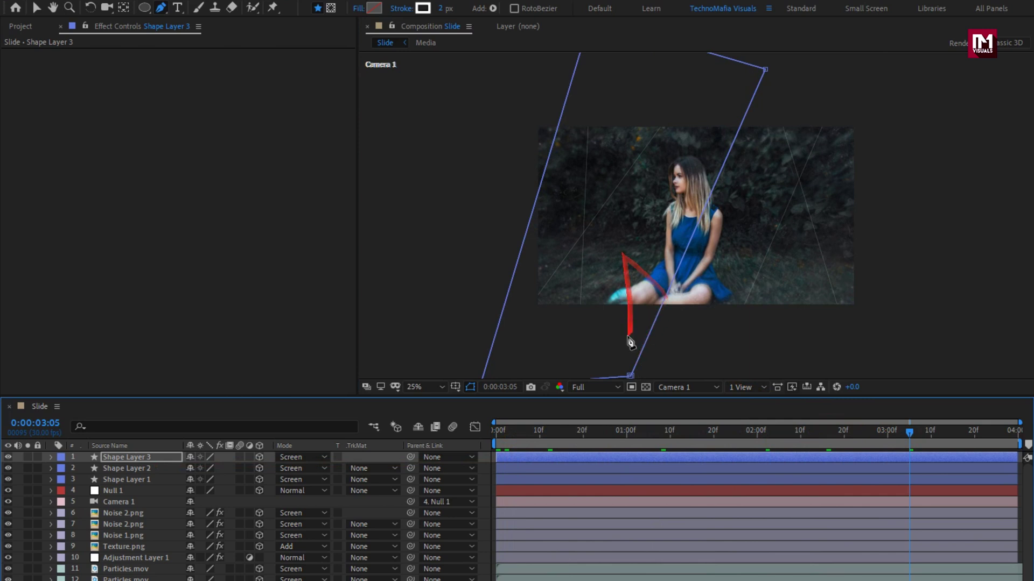
pyautogui.moveTo(632, 376); pyautogui.dragTo(900, 311)
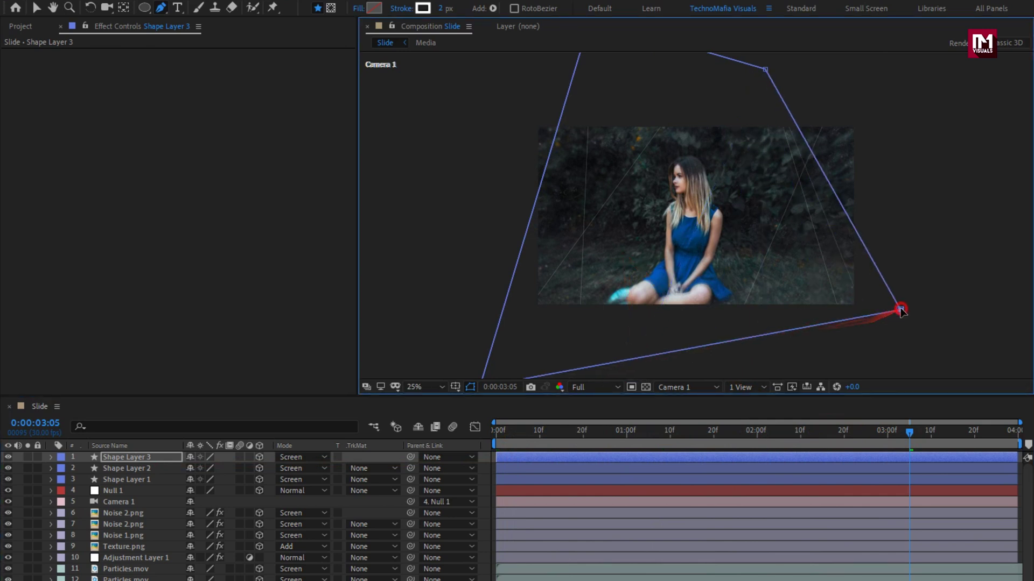
pyautogui.moveTo(765, 69); pyautogui.dragTo(622, 104)
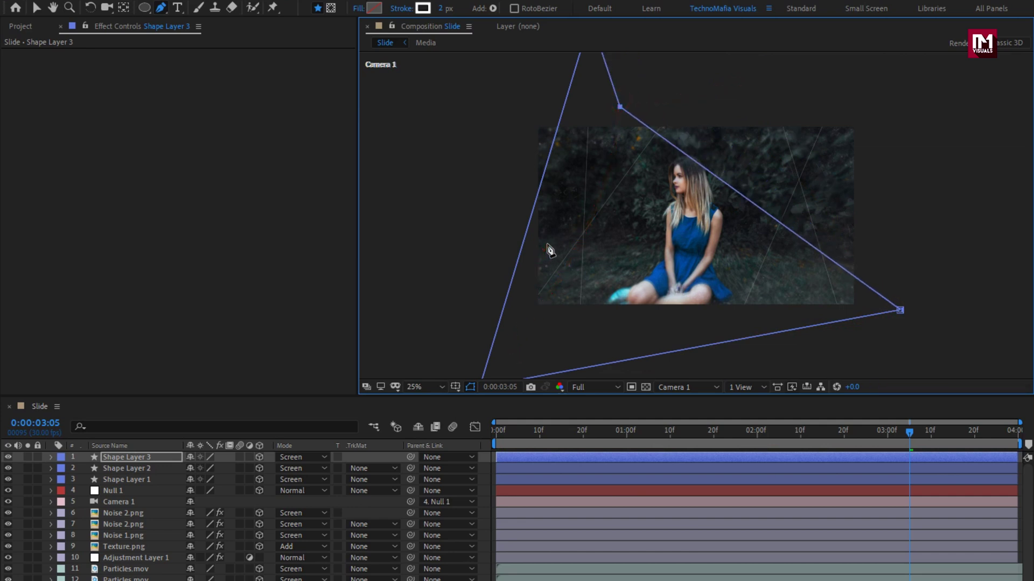
pyautogui.press(',')
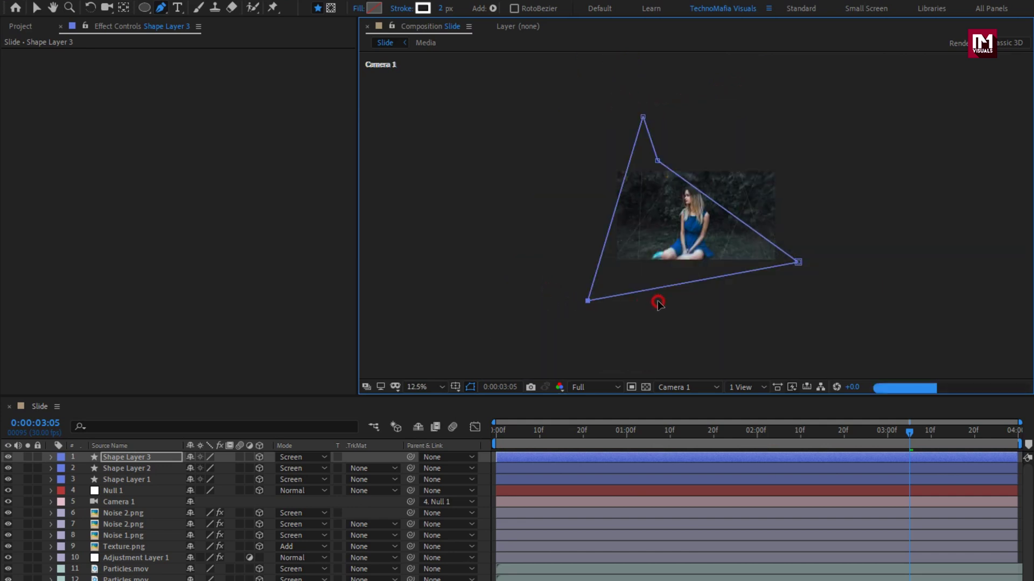
pyautogui.moveTo(658, 303); pyautogui.dragTo(694, 295)
pyautogui.press('.')
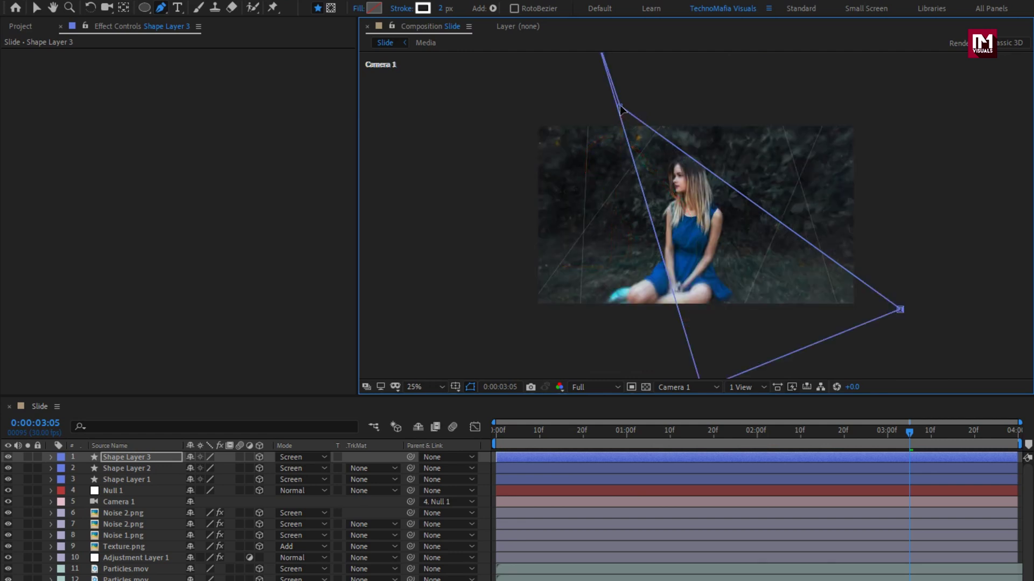
pyautogui.moveTo(620, 106); pyautogui.dragTo(639, 104)
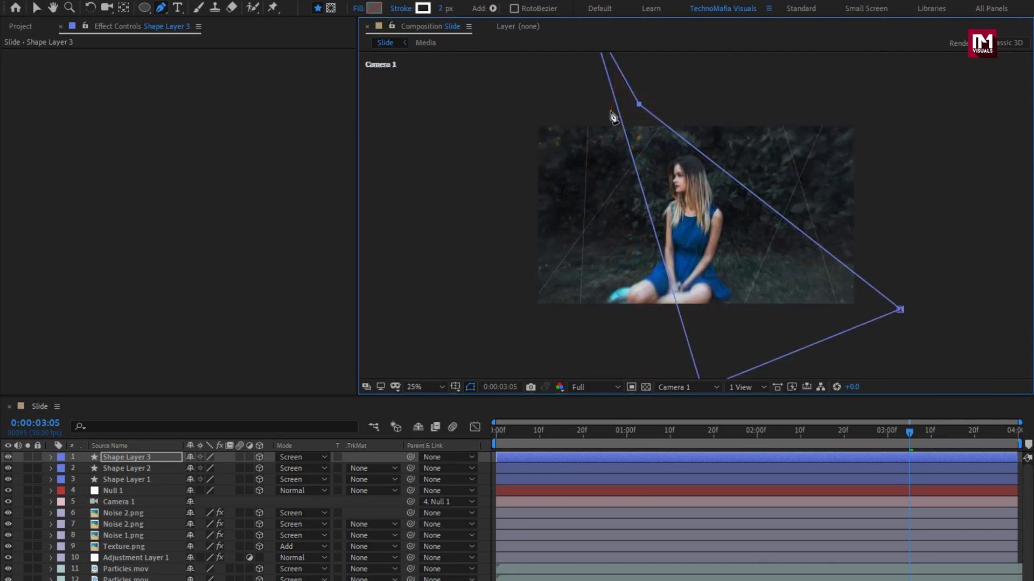
pyautogui.press(',')
pyautogui.moveTo(644, 121); pyautogui.dragTo(620, 144)
pyautogui.press('.')
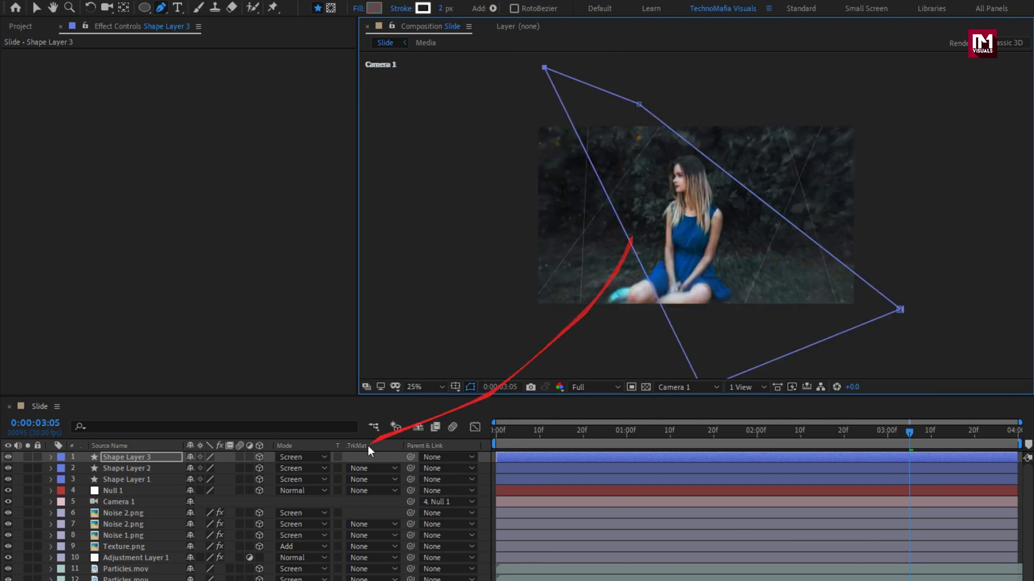
# - Animate Shape Layer 1's position from a keyframe at the timeline start to 1042, 558, 0 at 0:00:03:29
pyautogui.click(145, 481)
pyautogui.press('p')
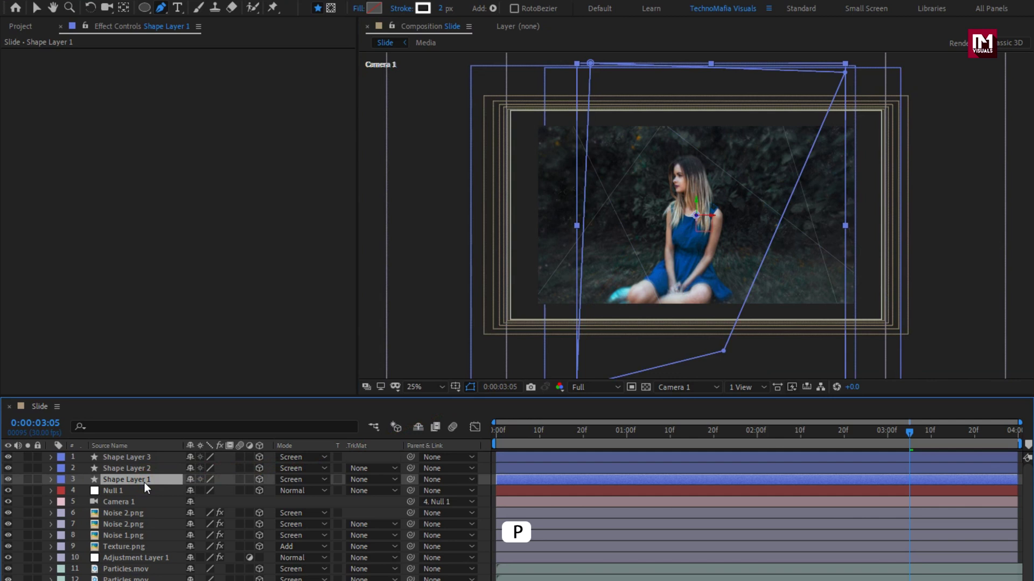
pyautogui.moveTo(513, 433); pyautogui.dragTo(454, 433)
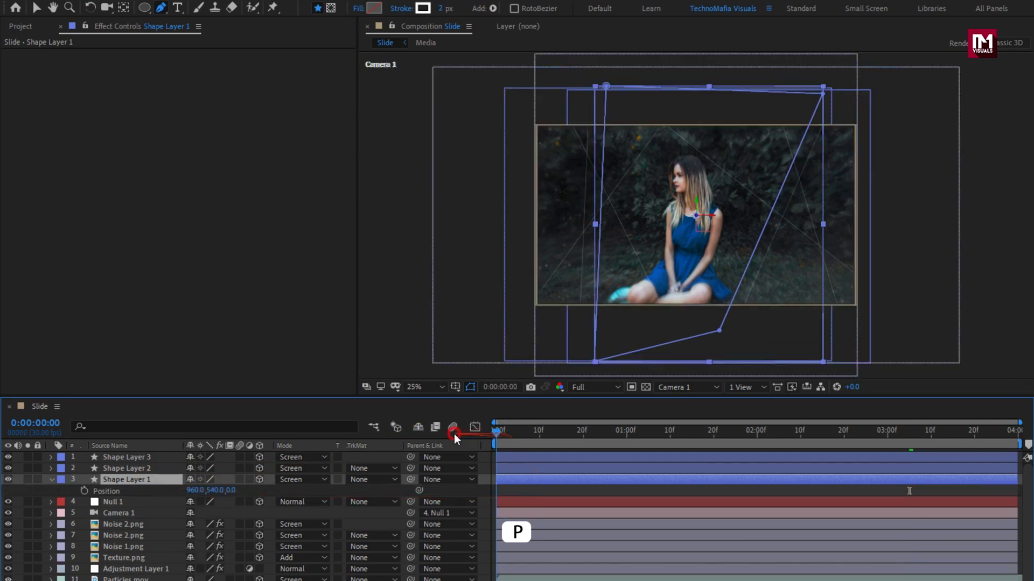
pyautogui.click(84, 491)
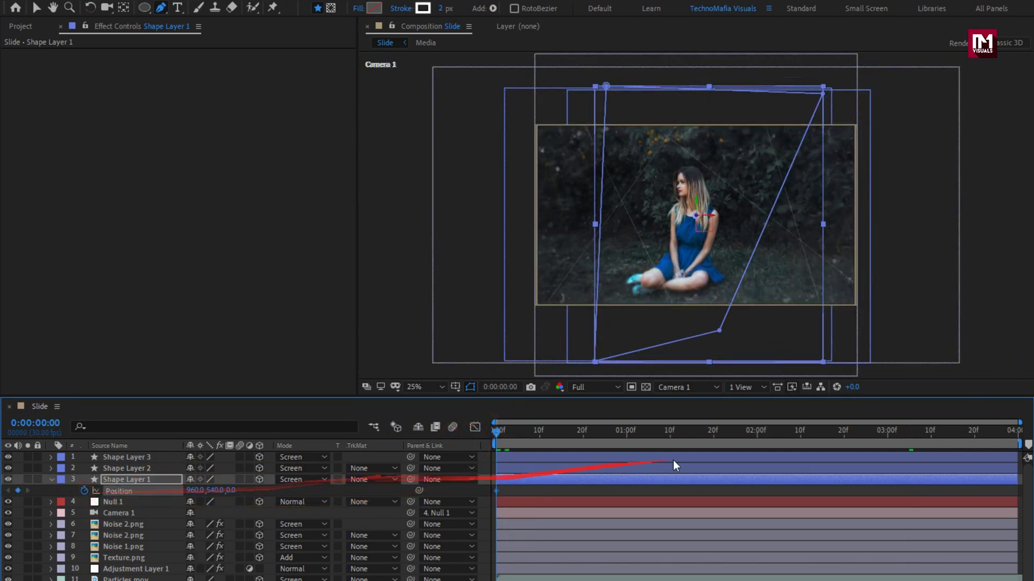
pyautogui.click(1013, 430)
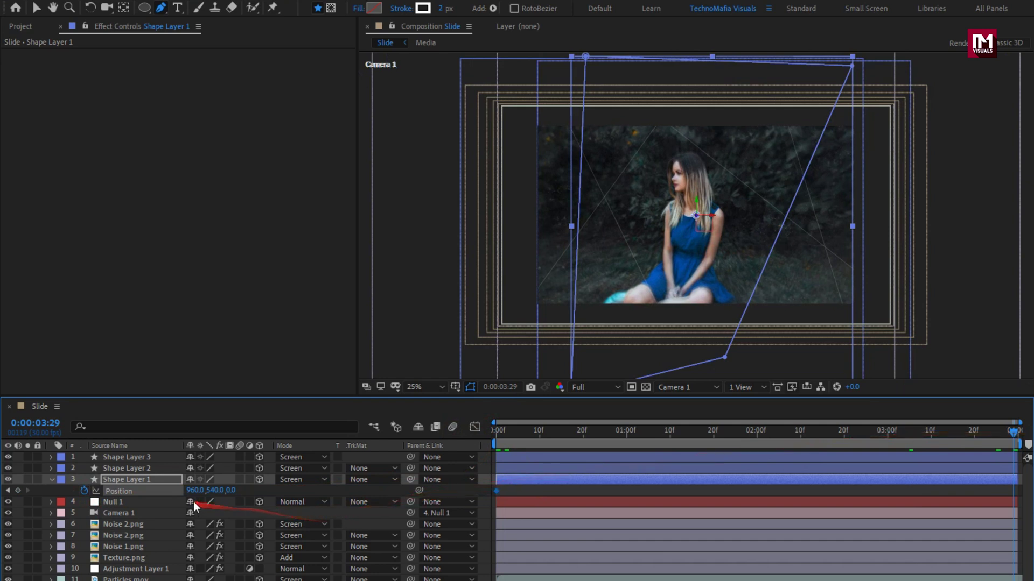
pyautogui.moveTo(197, 493); pyautogui.dragTo(232, 490)
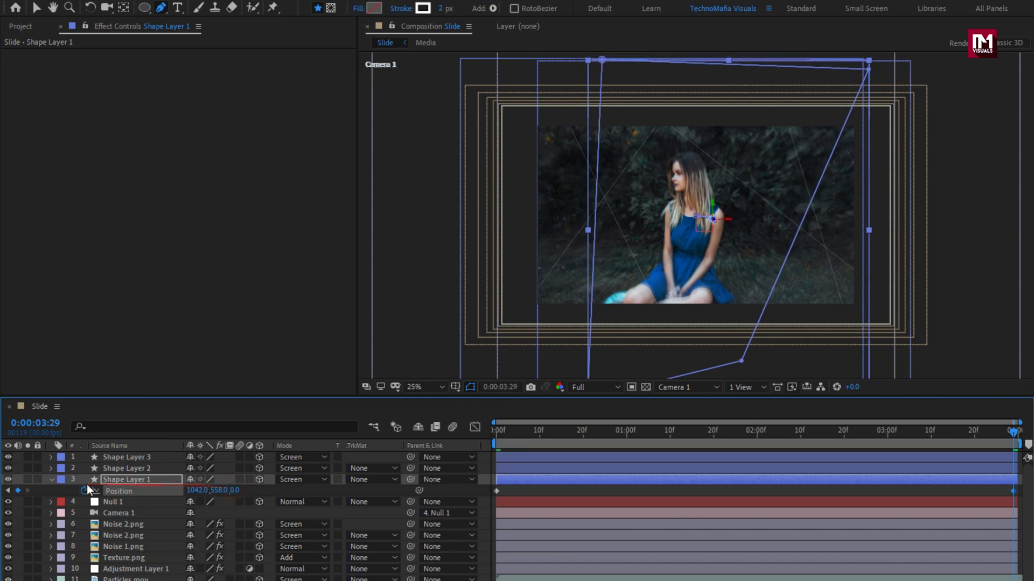
pyautogui.click(52, 478)
# - Animate Shape Layer 2's position from a keyframe at the timeline start to 856, 467, 0 at 0:00:03:29
pyautogui.click(124, 472)
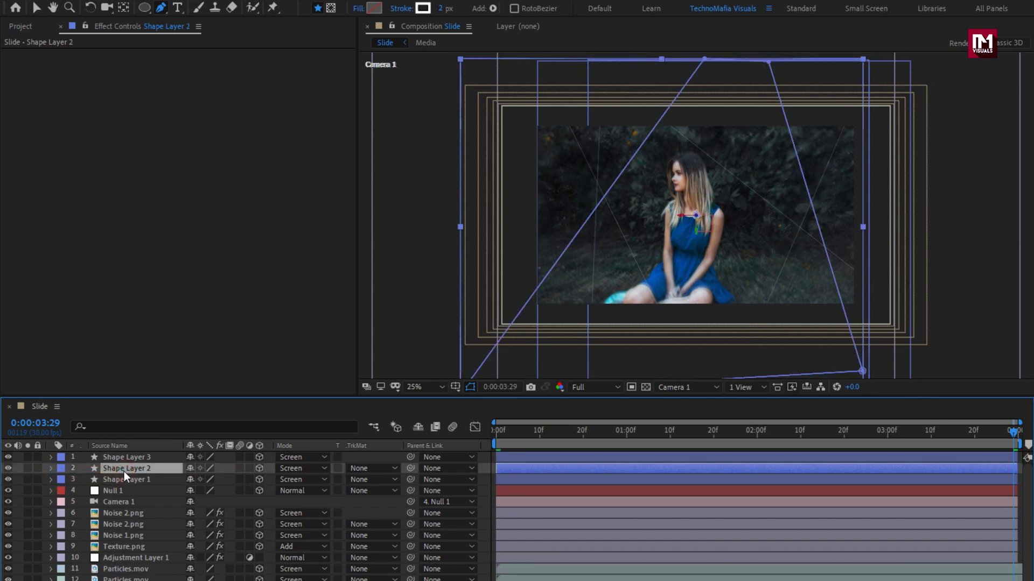
pyautogui.press('p')
pyautogui.click(500, 437)
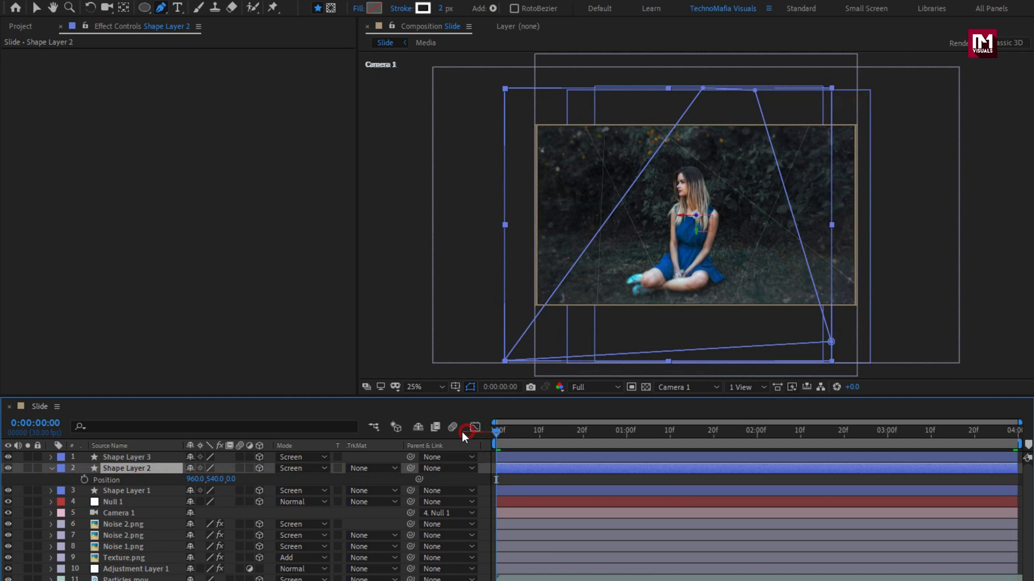
pyautogui.click(85, 480)
pyautogui.click(1014, 433)
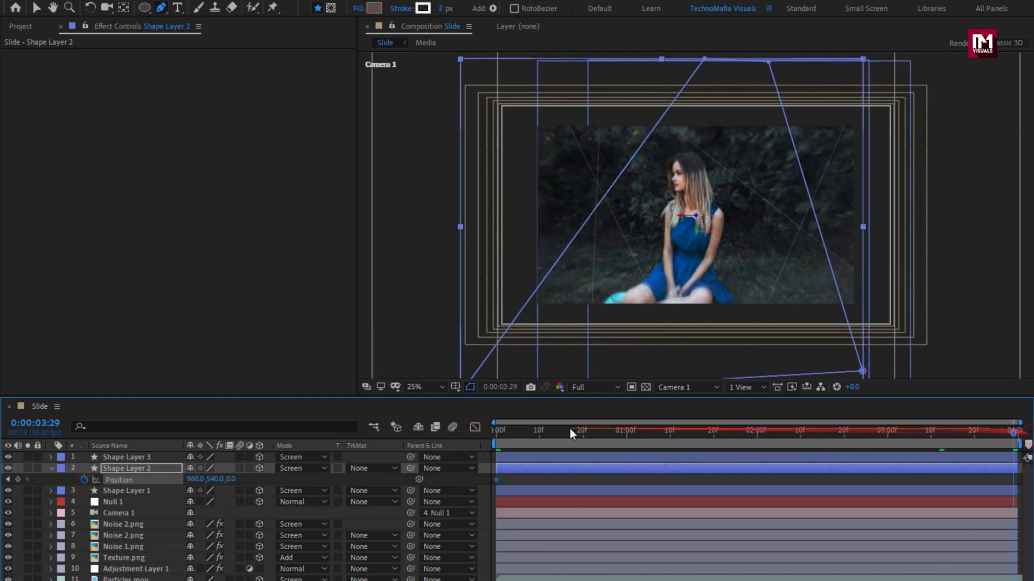
pyautogui.moveTo(216, 479); pyautogui.dragTo(129, 480)
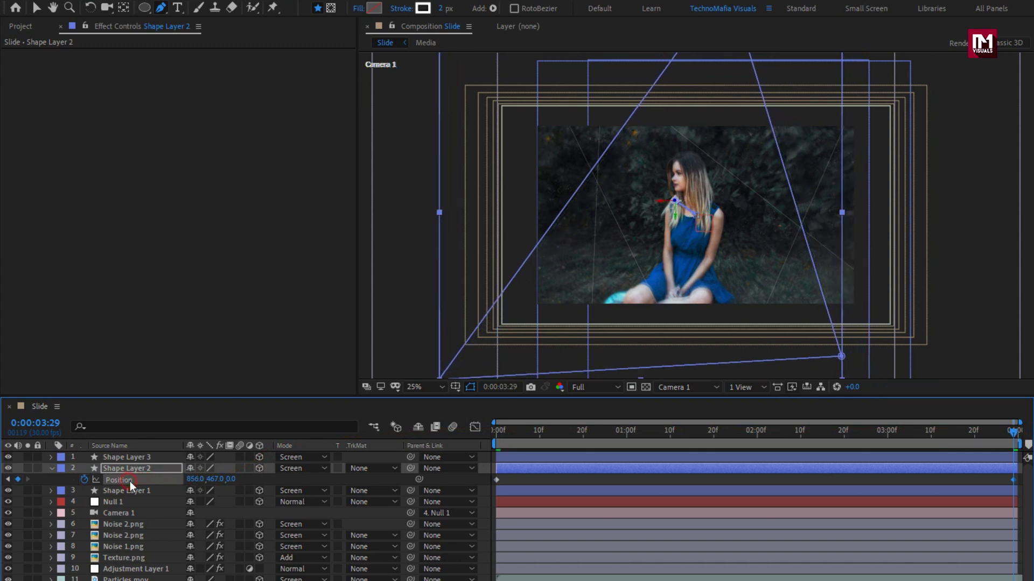
# - Animate Shape Layer 3's position from a keyframe at the timeline start to 1096, 540, 0 at 0:00:03:29, and collapse the layer properties
pyautogui.click(134, 459)
pyautogui.press('p')
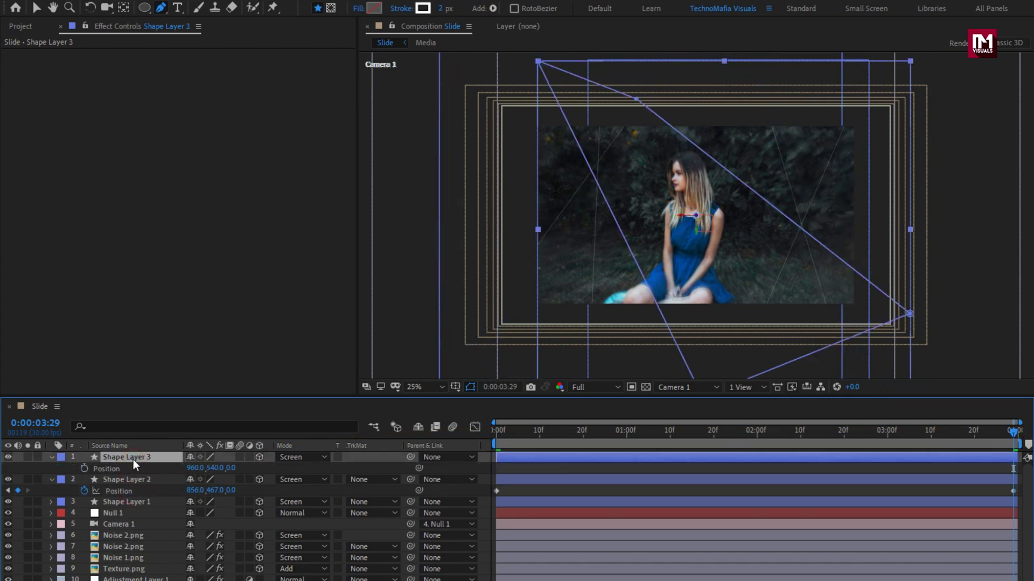
pyautogui.click(496, 431)
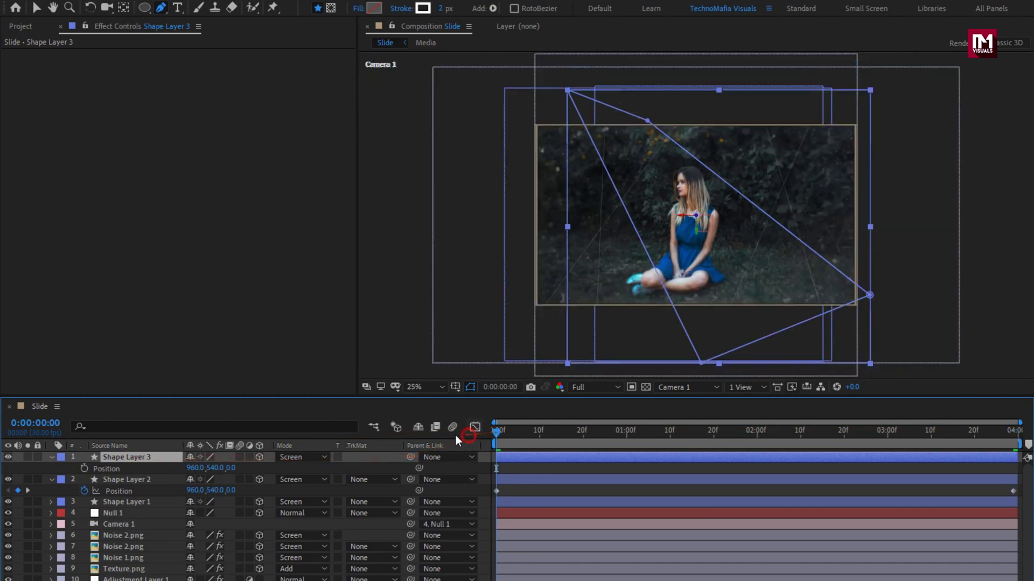
pyautogui.click(84, 468)
pyautogui.moveTo(964, 434); pyautogui.dragTo(1026, 440)
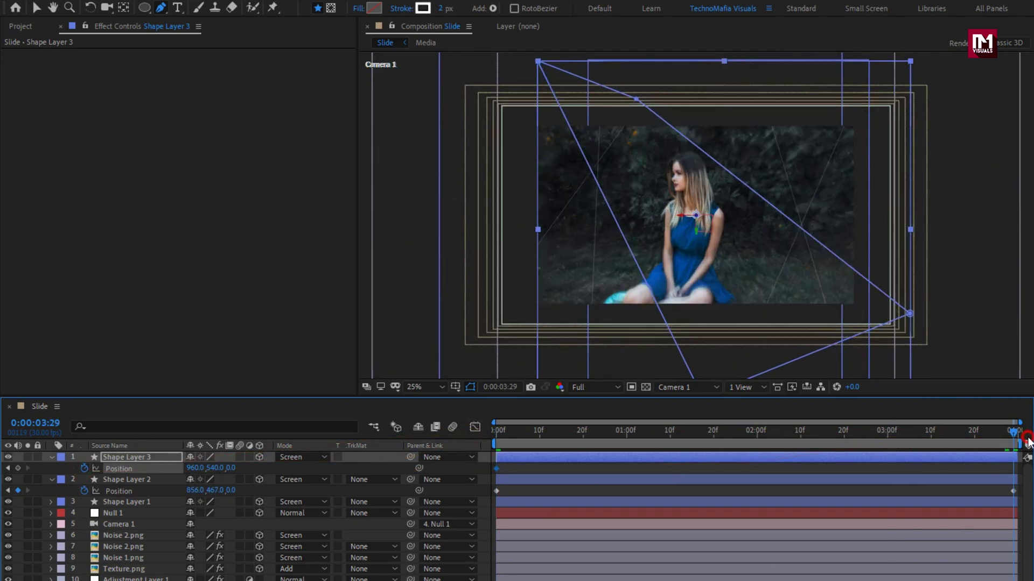
pyautogui.moveTo(193, 472); pyautogui.dragTo(278, 472)
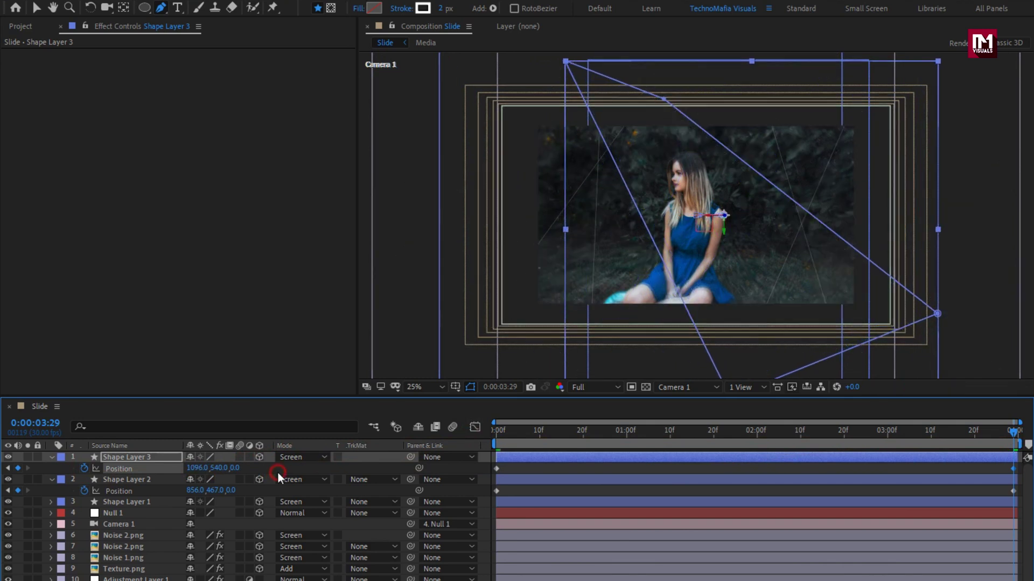
pyautogui.click(54, 460)
pyautogui.click(54, 468)
# - Create a new adjustment layer at the top of the Slide composition and apply the Tritone effect to it
pyautogui.click(361, 458)
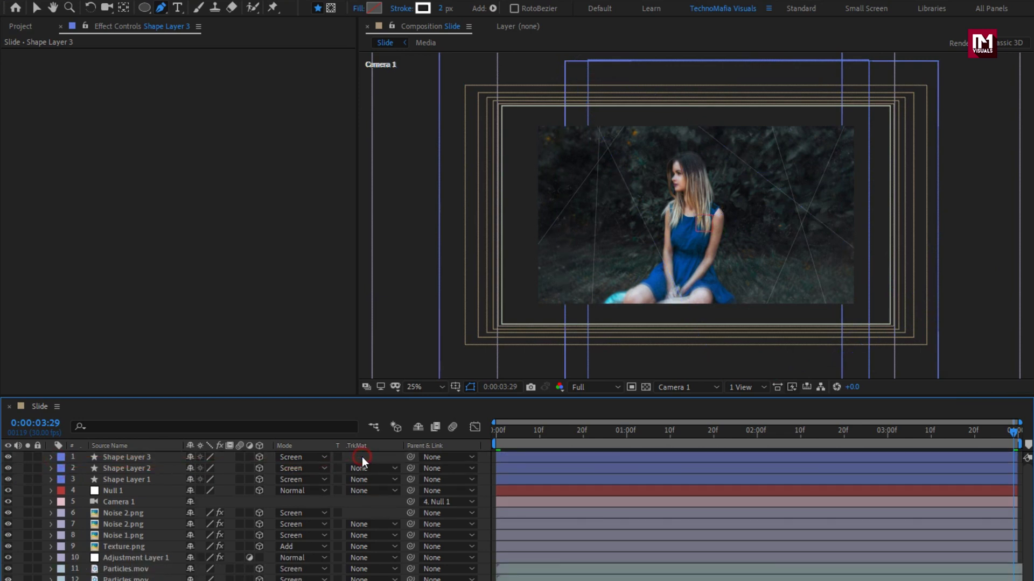
pyautogui.rightClick(362, 457)
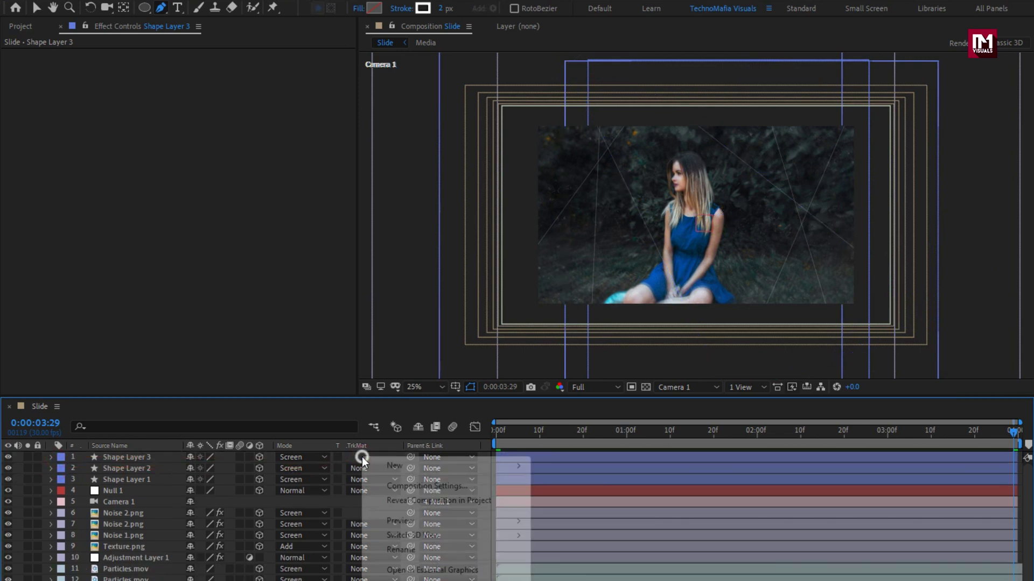
pyautogui.moveTo(417, 465)
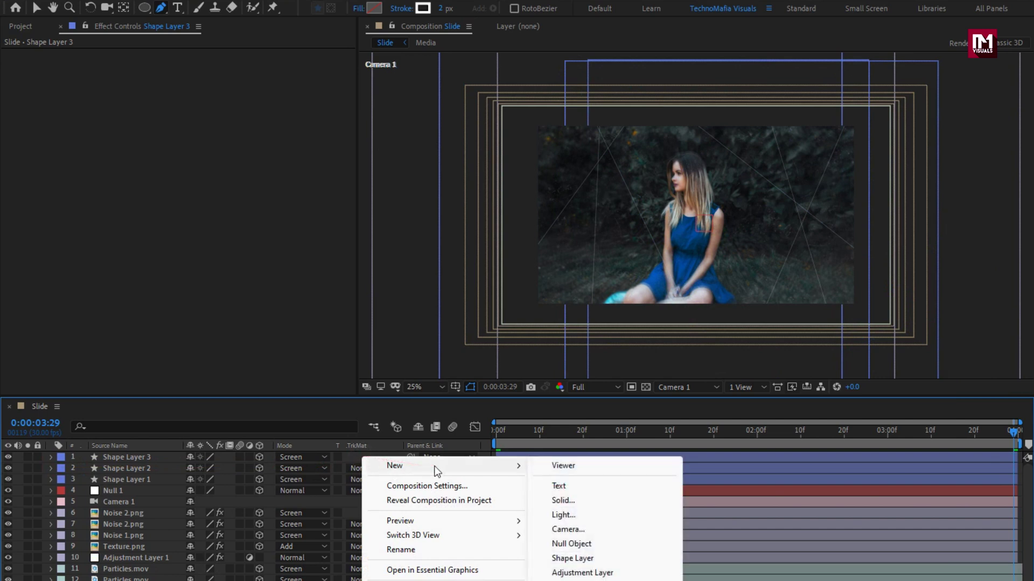
pyautogui.click(592, 573)
pyautogui.click(932, 43)
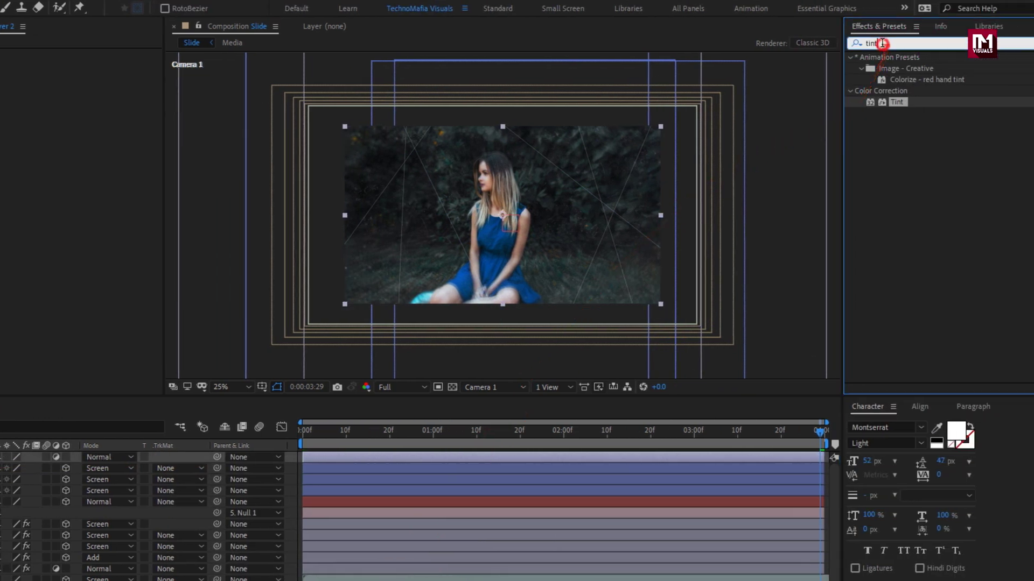
pyautogui.write('trit')
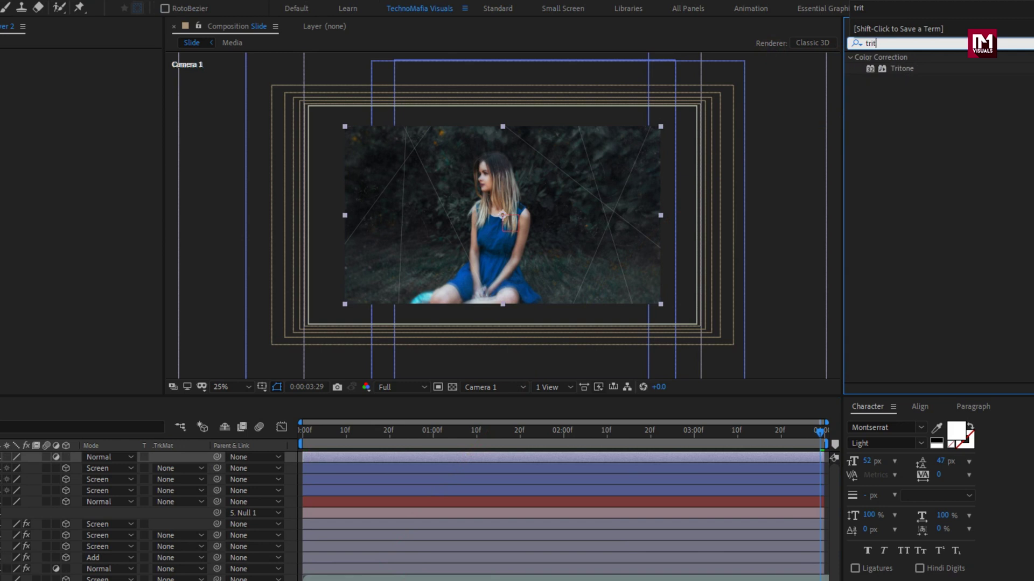
pyautogui.click(894, 69)
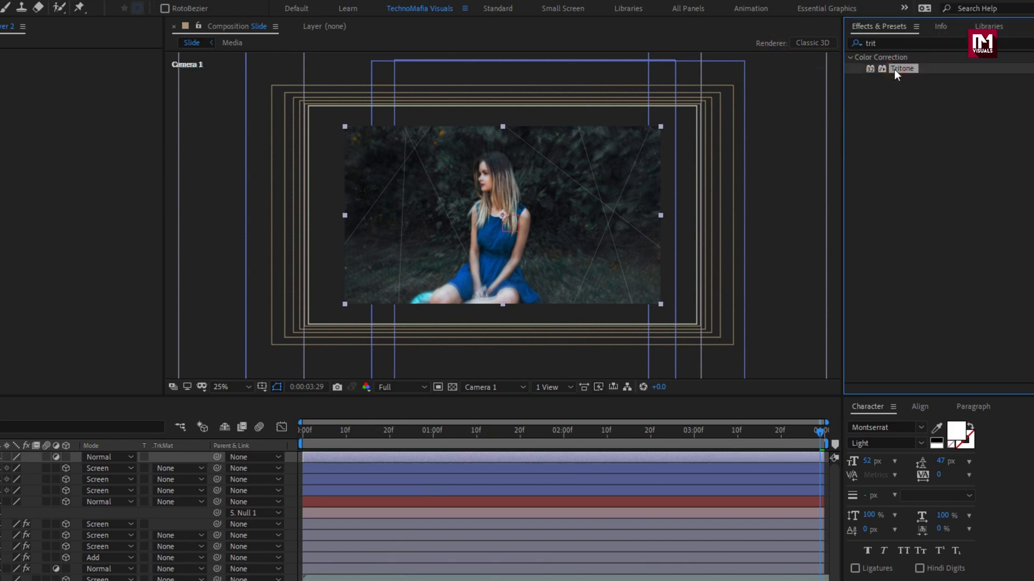
pyautogui.doubleClick(894, 69)
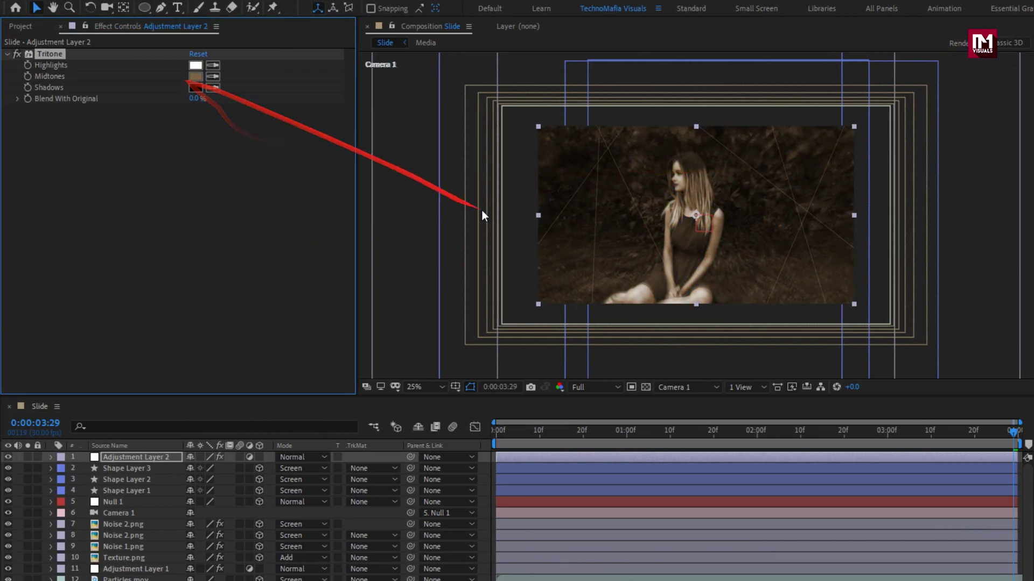
# - Set the Tritone midtones colour to blue 3E9DFF and Blend With Original to 75%
pyautogui.press('.')
pyautogui.press('.')
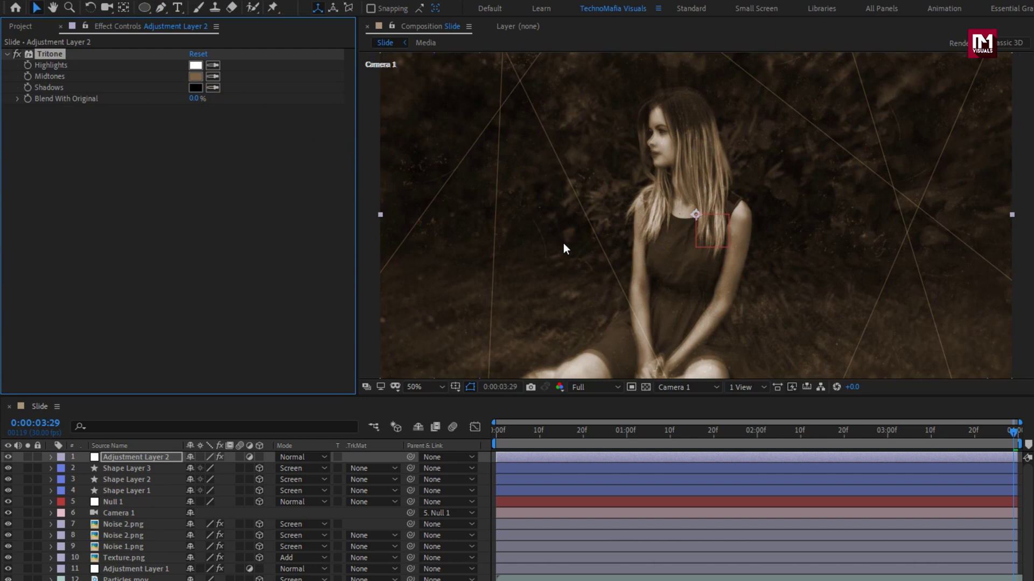
pyautogui.click(195, 75)
pyautogui.moveTo(314, 340); pyautogui.dragTo(315, 326)
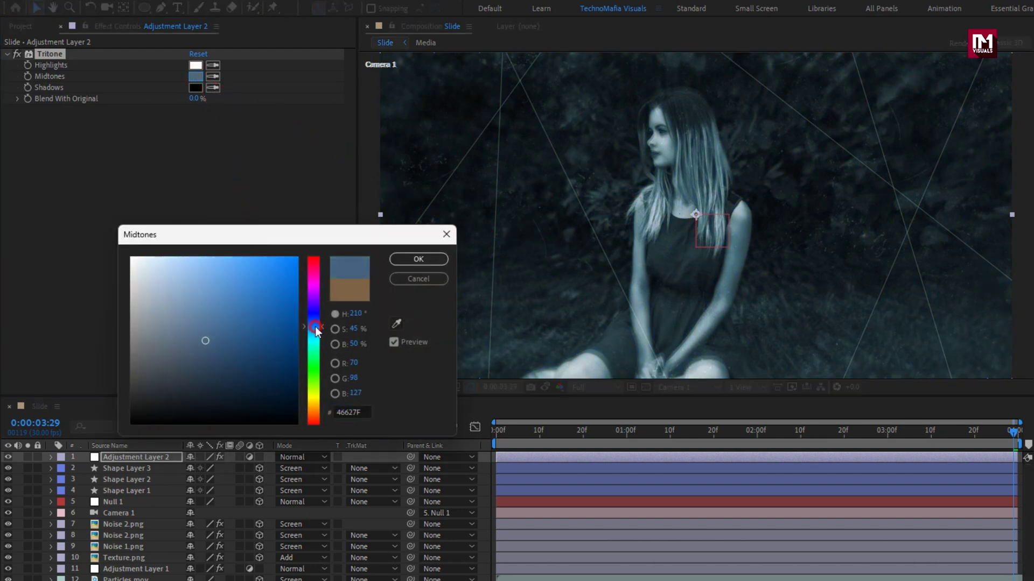
pyautogui.moveTo(230, 277); pyautogui.dragTo(259, 259)
pyautogui.click(419, 259)
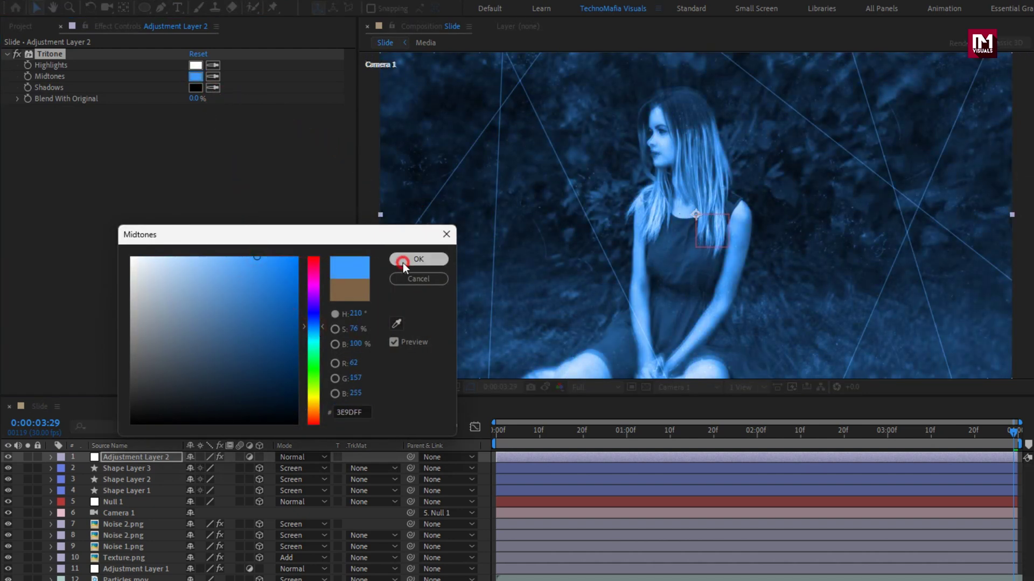
pyautogui.click(197, 99)
pyautogui.write('75')
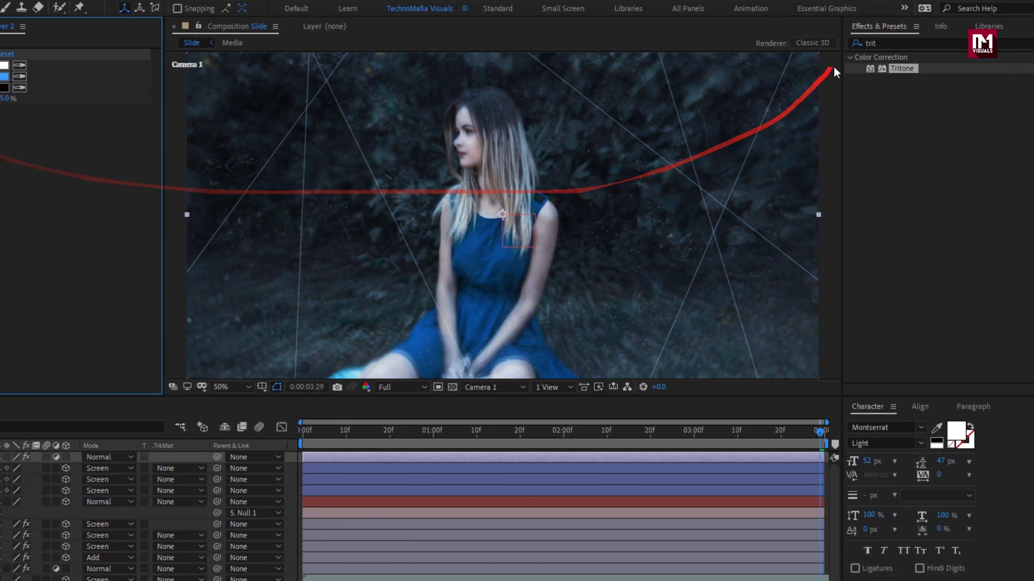
# - Add the Curves effect to Adjustment Layer 2, shape its RGB curve into a gentle S with raised highlights and lowered shadows, and collapse both effects
pyautogui.click(1033, 43)
pyautogui.write('curv')
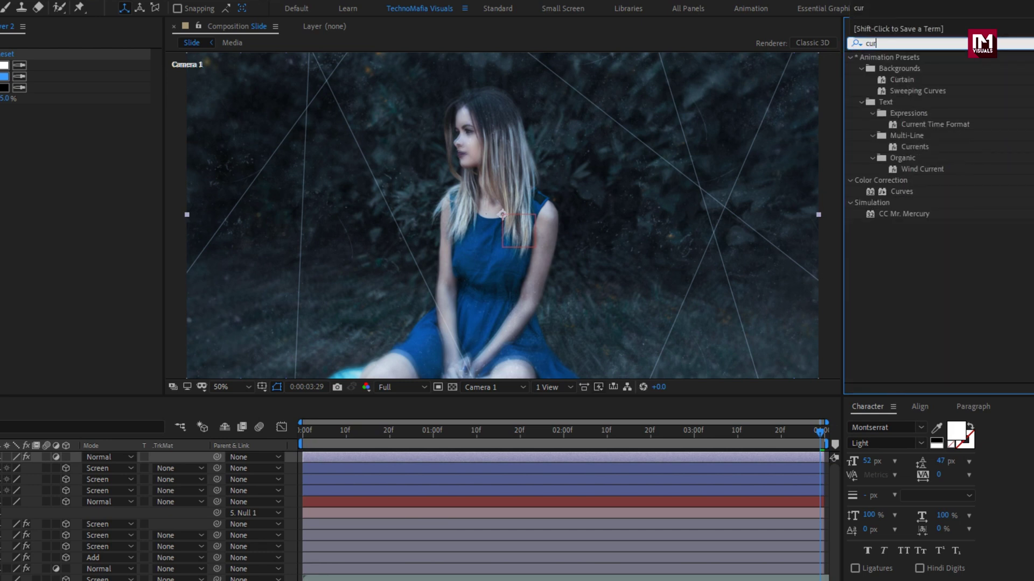
pyautogui.doubleClick(902, 103)
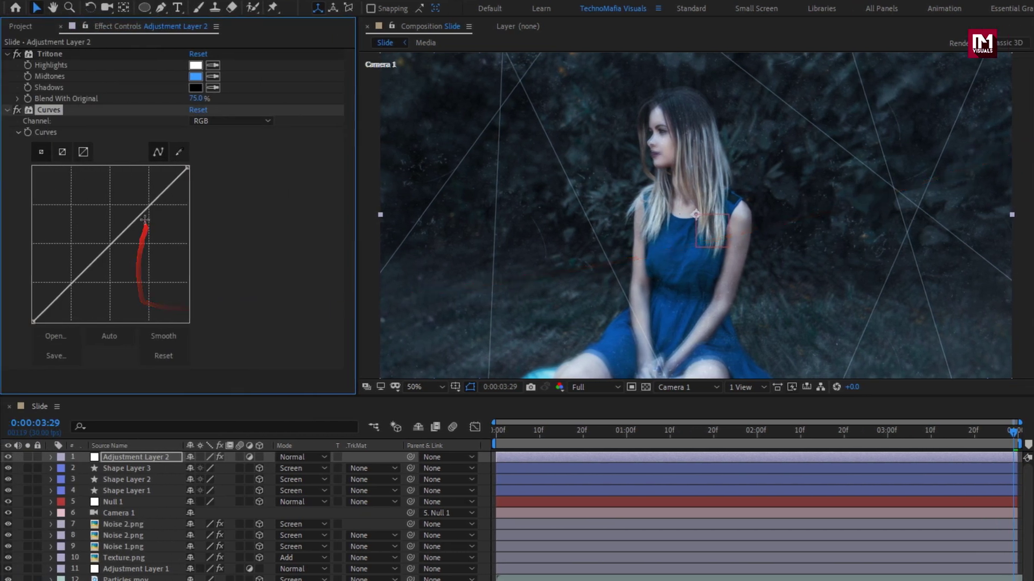
pyautogui.moveTo(147, 207); pyautogui.dragTo(139, 196)
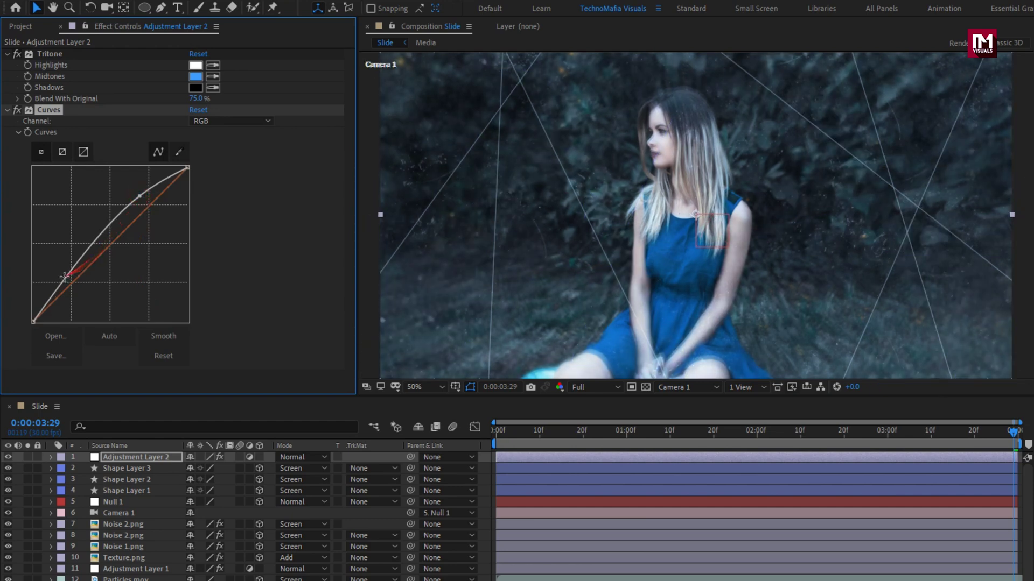
pyautogui.moveTo(65, 277); pyautogui.dragTo(65, 300)
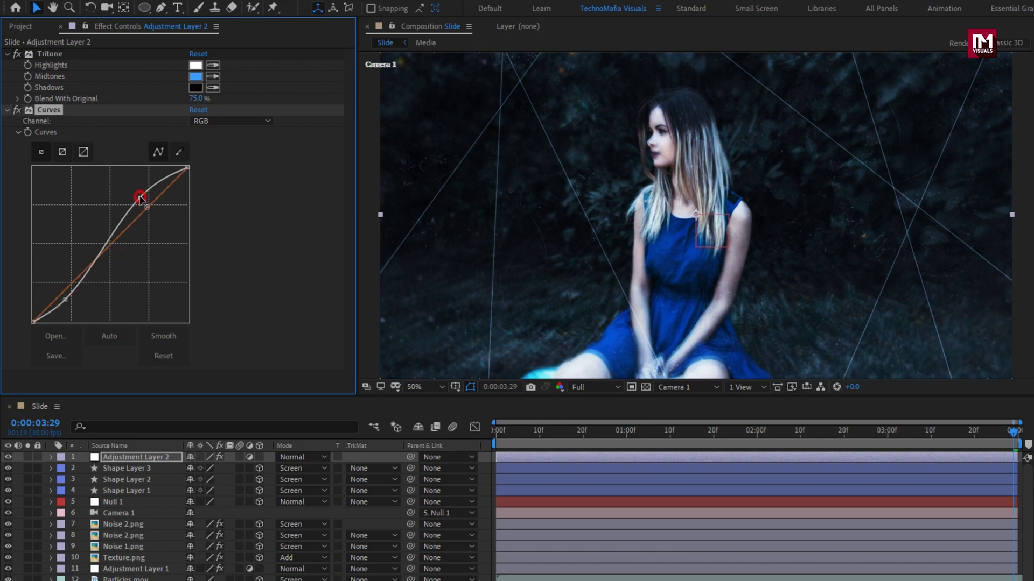
pyautogui.moveTo(140, 198); pyautogui.dragTo(141, 196)
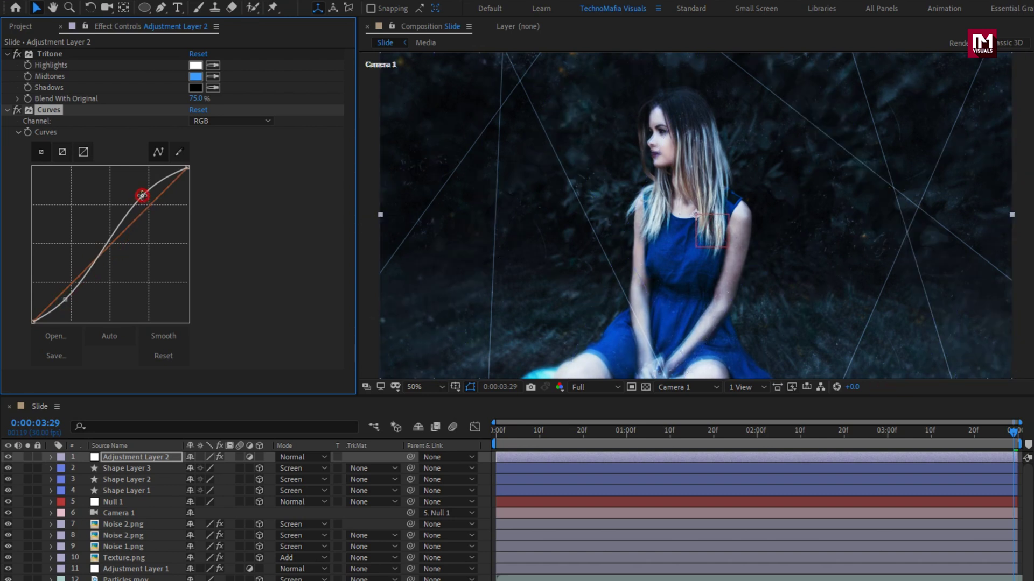
pyautogui.click(7, 110)
pyautogui.click(7, 54)
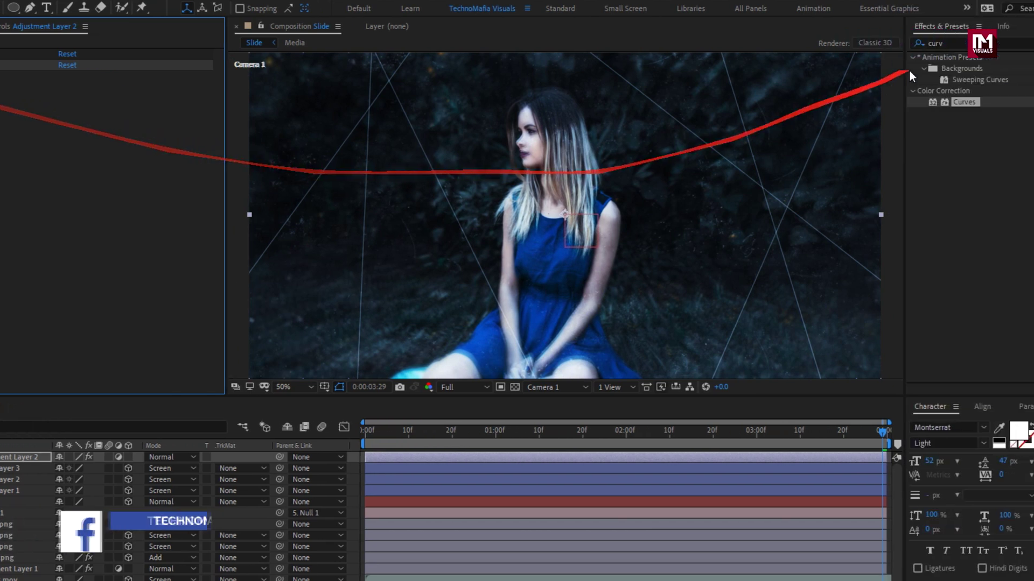
# - Find the Optics Compensation effect and apply it to Adjustment Layer 2
pyautogui.press('BackSpace')
pyautogui.press('BackSpace')
pyautogui.press('BackSpace')
pyautogui.press('BackSpace')
pyautogui.write('opti')
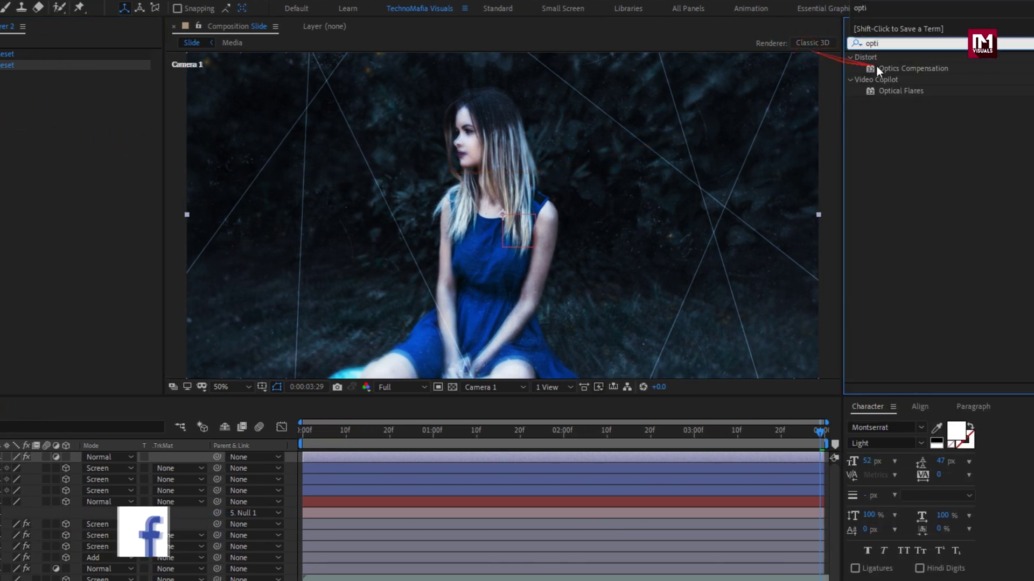
pyautogui.click(903, 69)
pyautogui.doubleClick(905, 69)
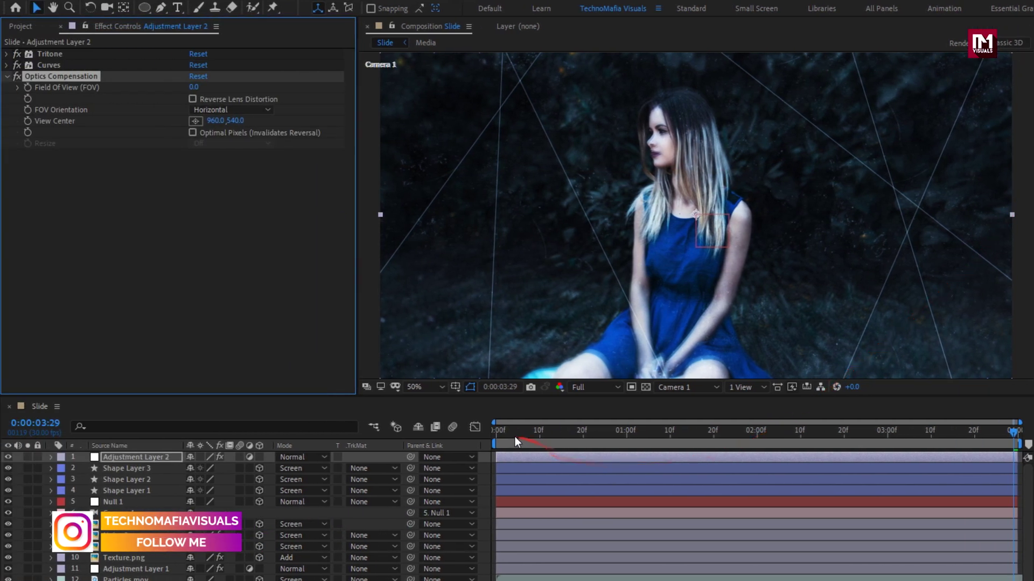
# - Animate the Optics Compensation field of view from a keyframe at the timeline start to 20 at 0:00:03:29, with Reverse Lens Distortion enabled
pyautogui.moveTo(514, 440); pyautogui.dragTo(484, 435)
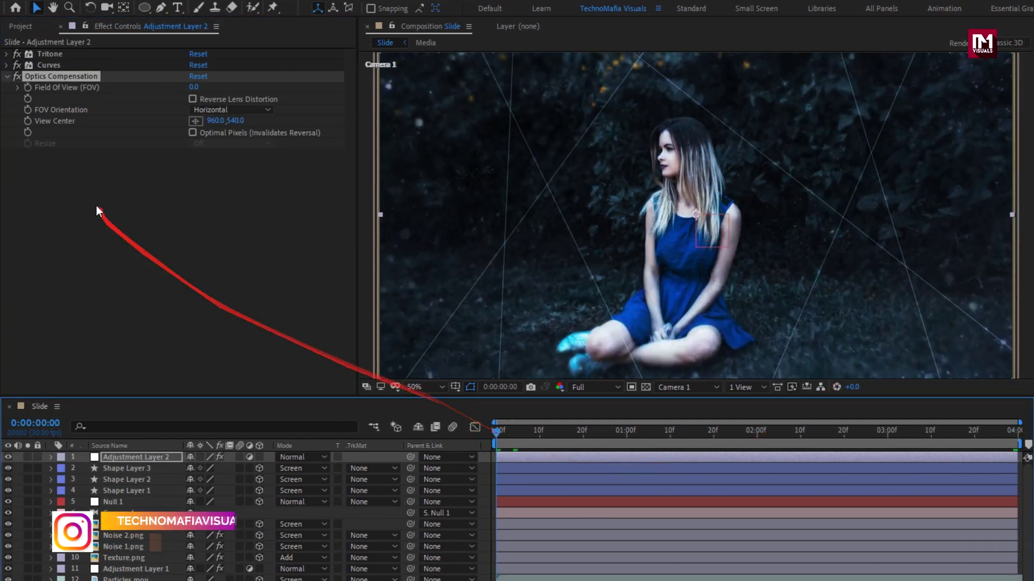
pyautogui.click(28, 89)
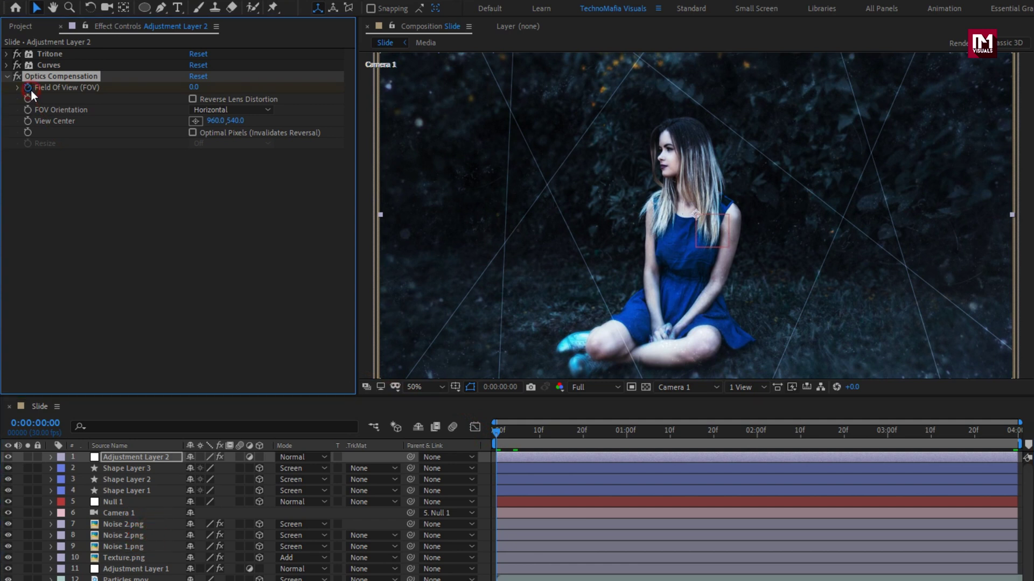
pyautogui.click(193, 99)
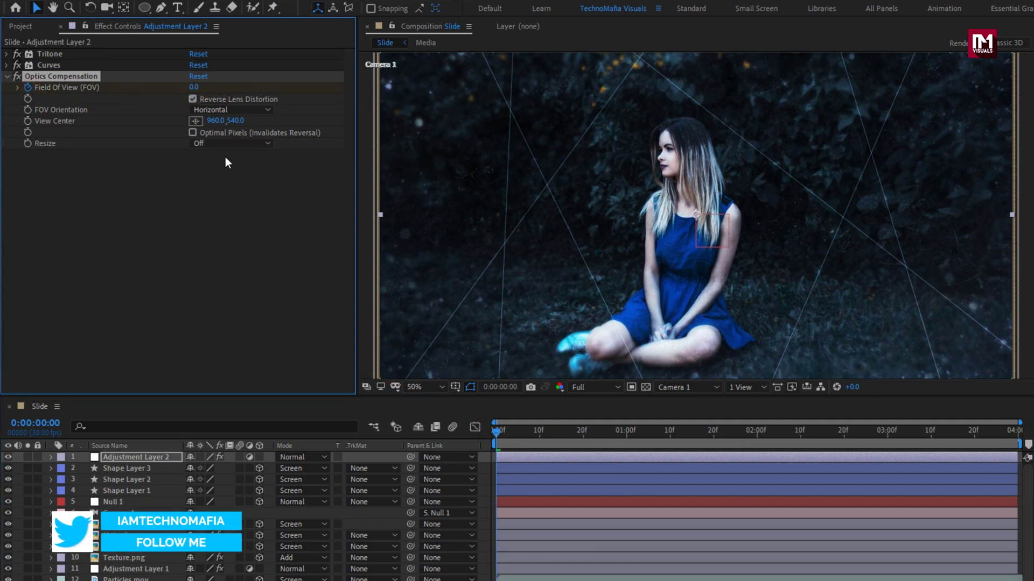
pyautogui.moveTo(899, 438); pyautogui.dragTo(1030, 437)
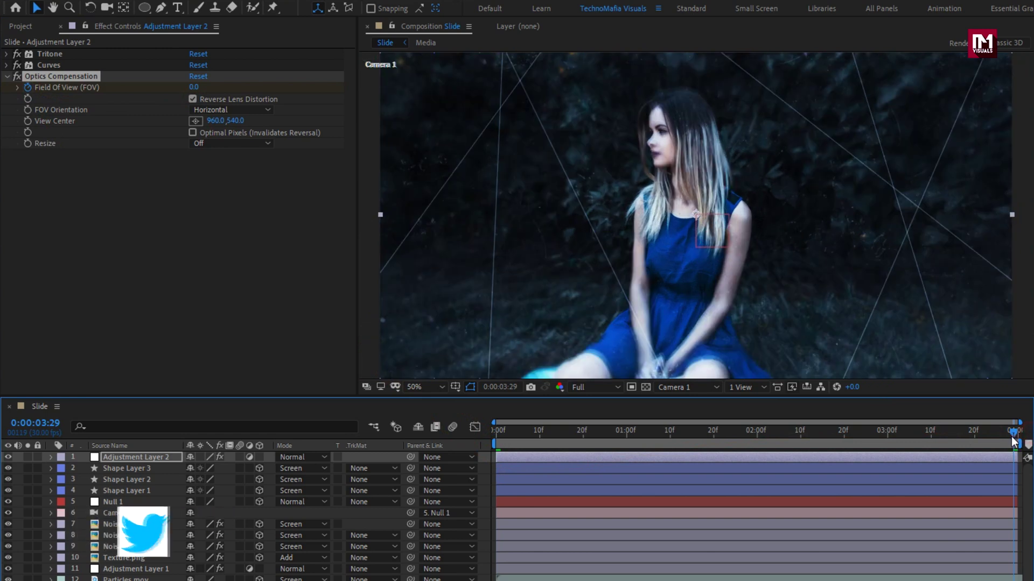
pyautogui.click(195, 88)
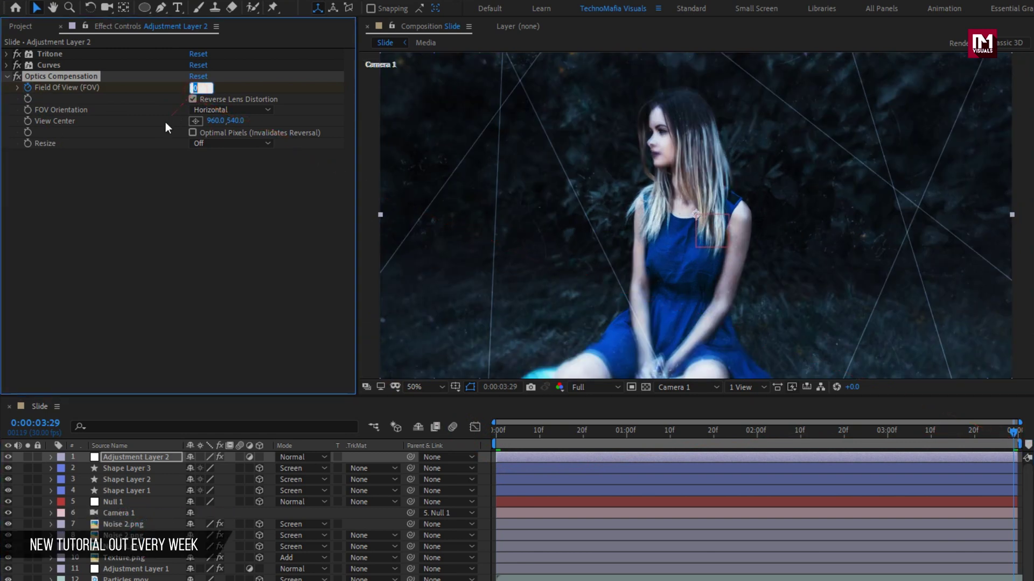
pyautogui.write('20')
pyautogui.press('Return')
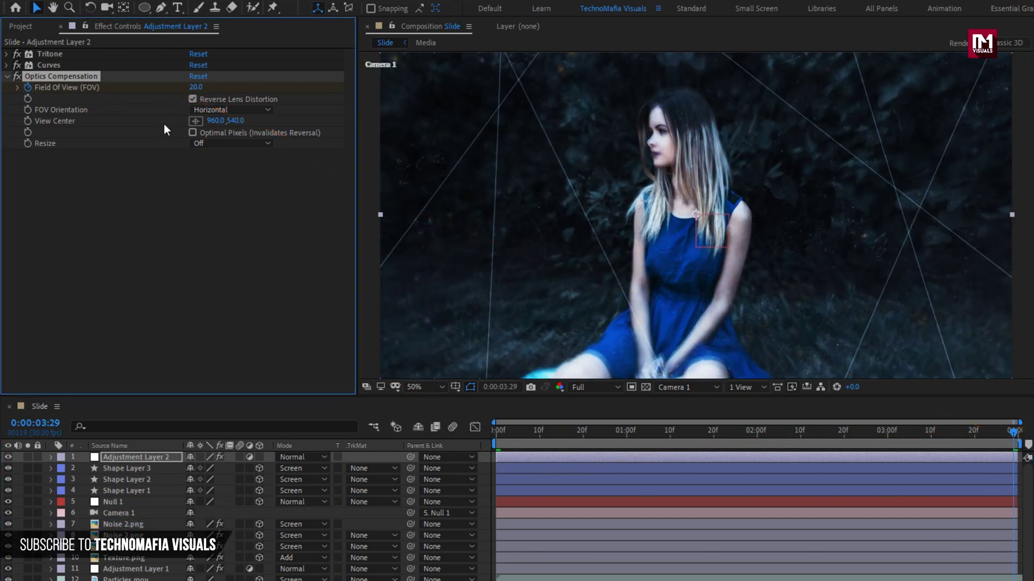
# - Fit the composition view up to 100% and preview the finished slide animation from the timeline start
pyautogui.click(426, 387)
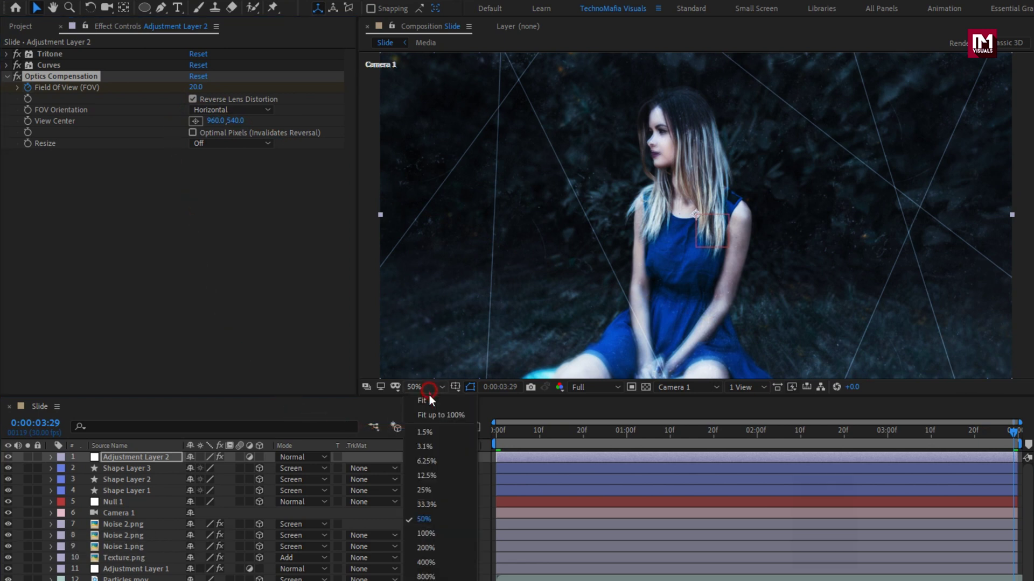
pyautogui.click(432, 416)
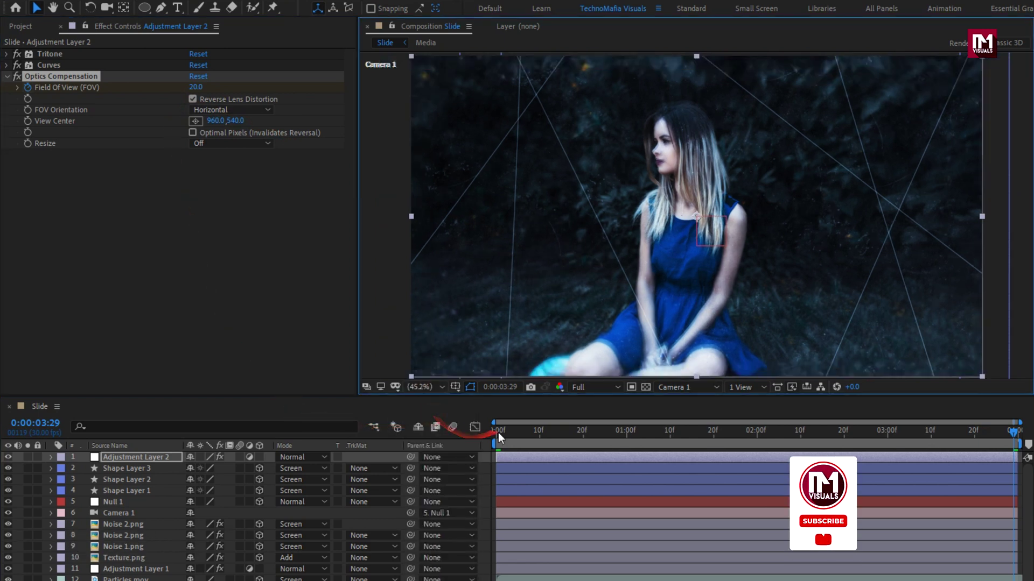
pyautogui.click(495, 432)
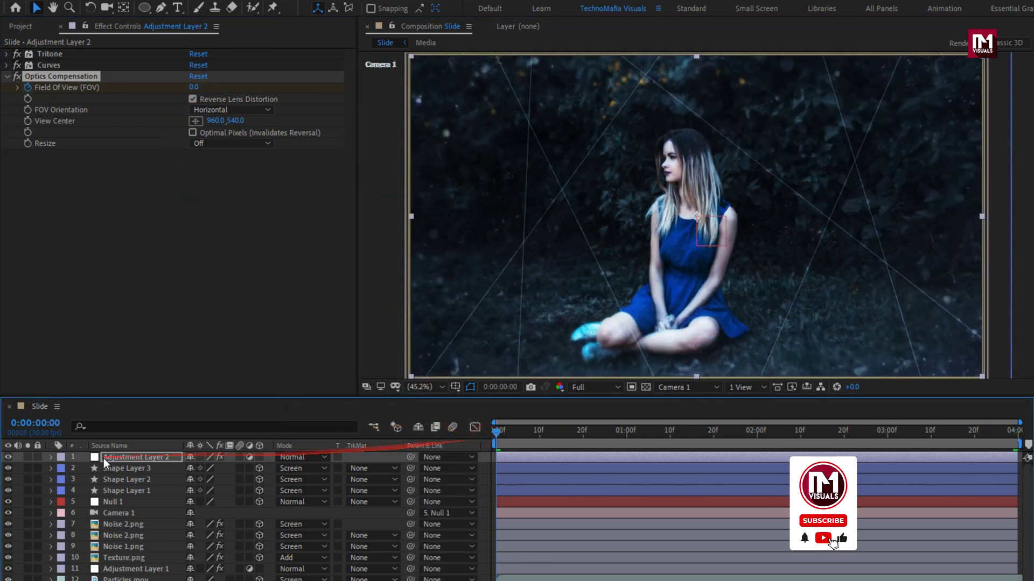
pyautogui.click(110, 490)
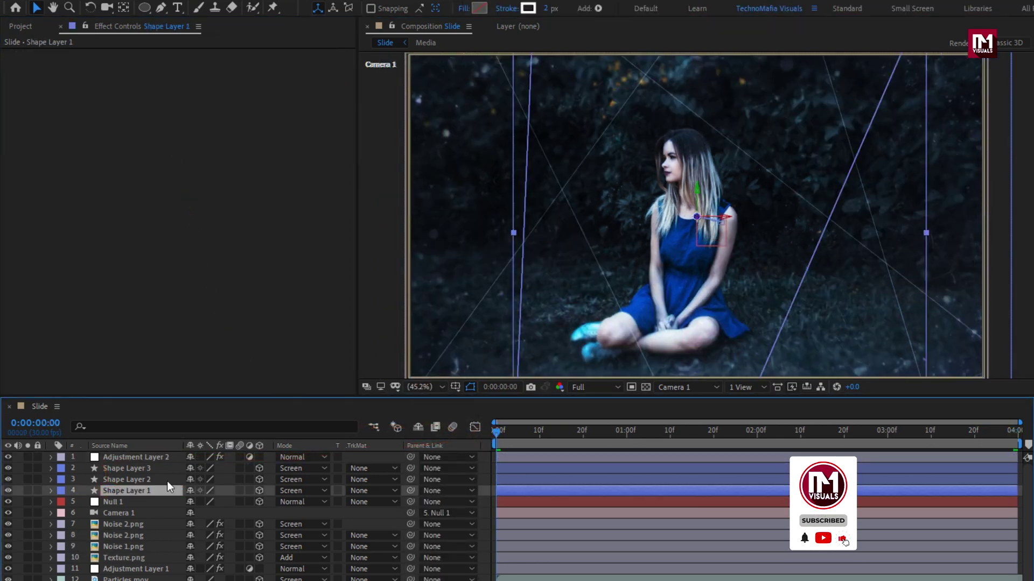
pyautogui.click(497, 431)
pyautogui.press('space')
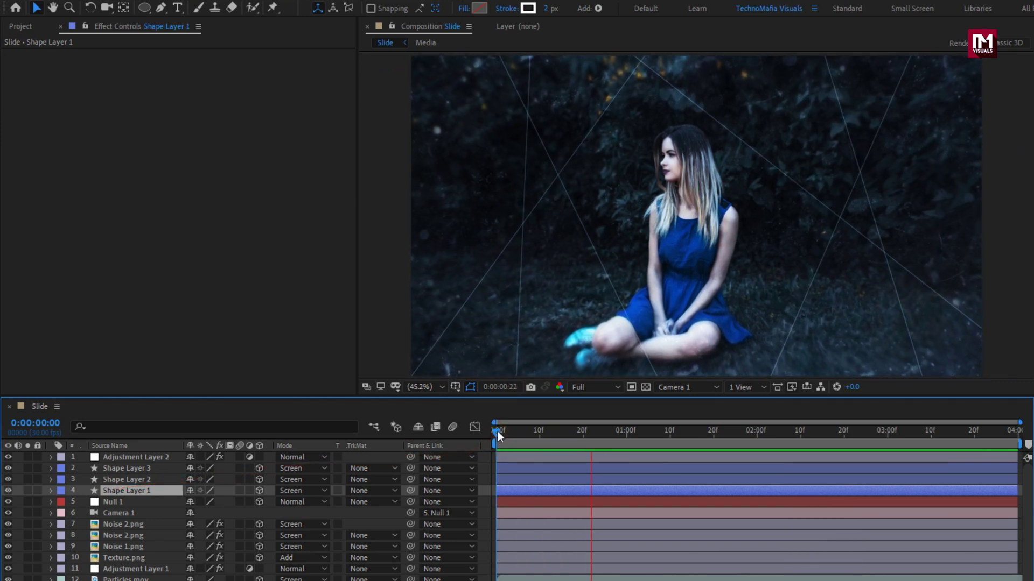